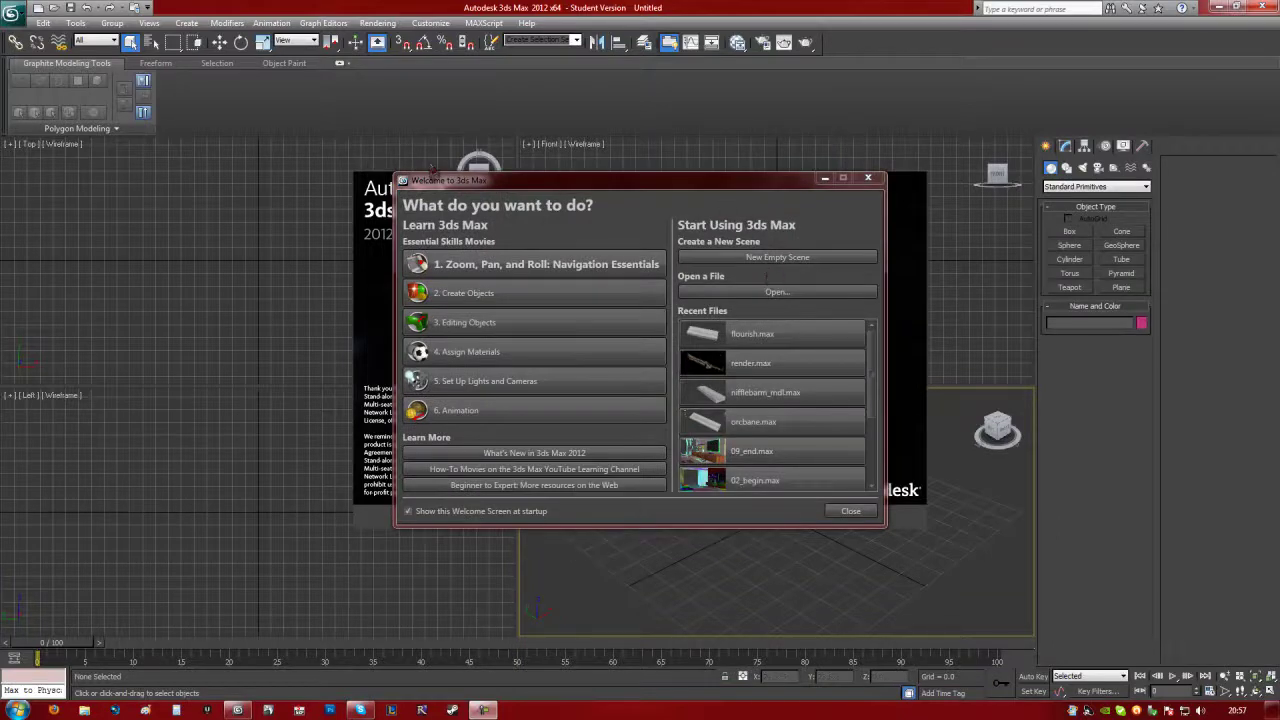
# Step: Dismiss the welcome screen and create a box about 21 by 20 by 21 units near the grid centre in the Perspective view
pyautogui.moveTo(476, 184); pyautogui.dragTo(408, 173)
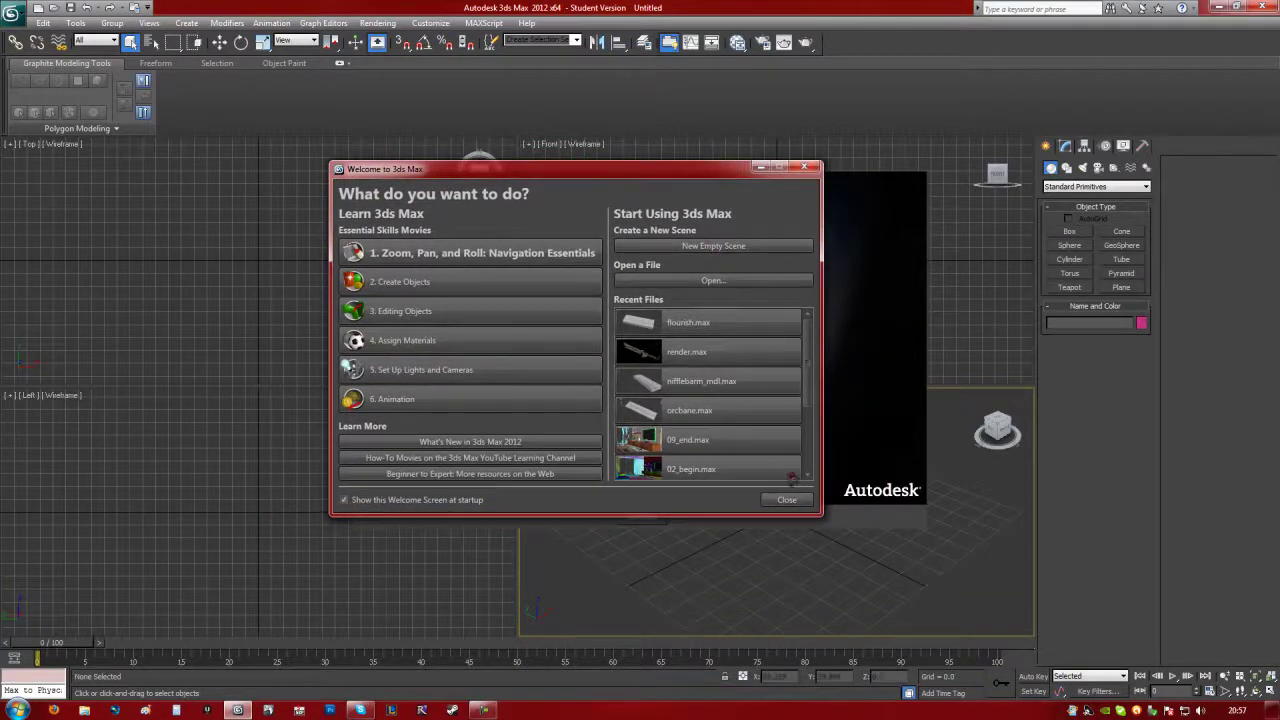
pyautogui.click(788, 502)
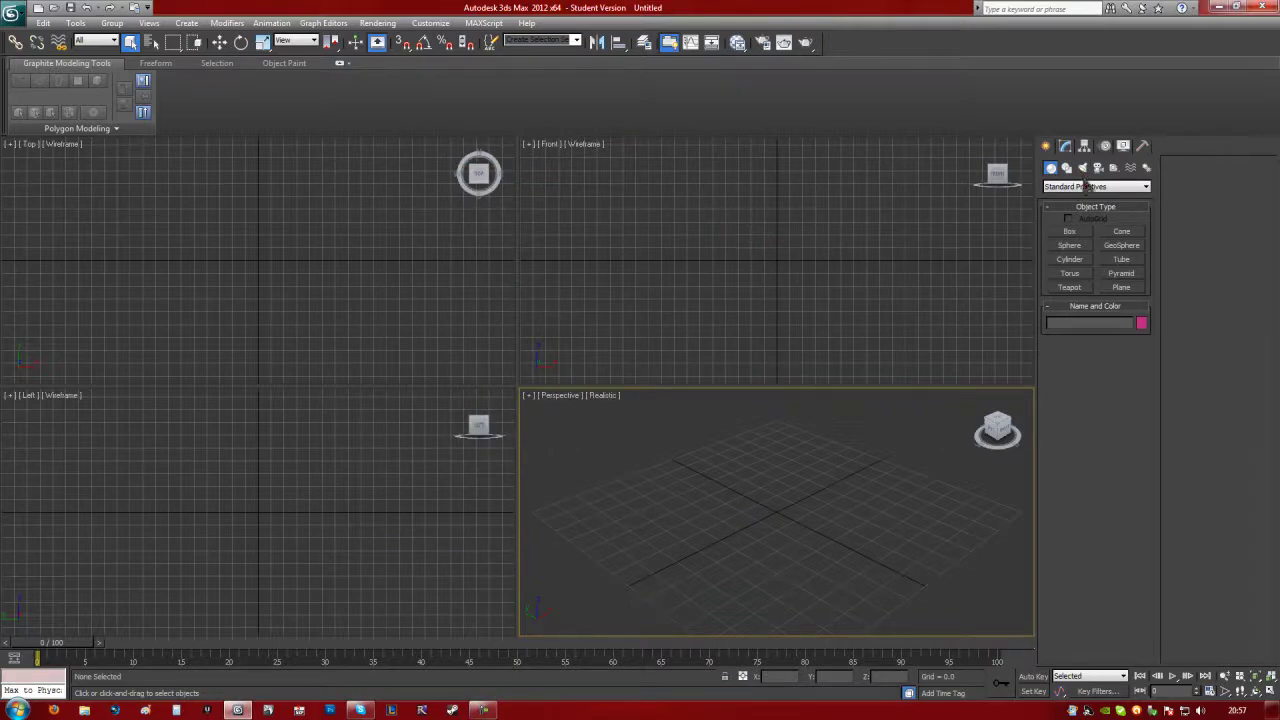
pyautogui.click(1073, 233)
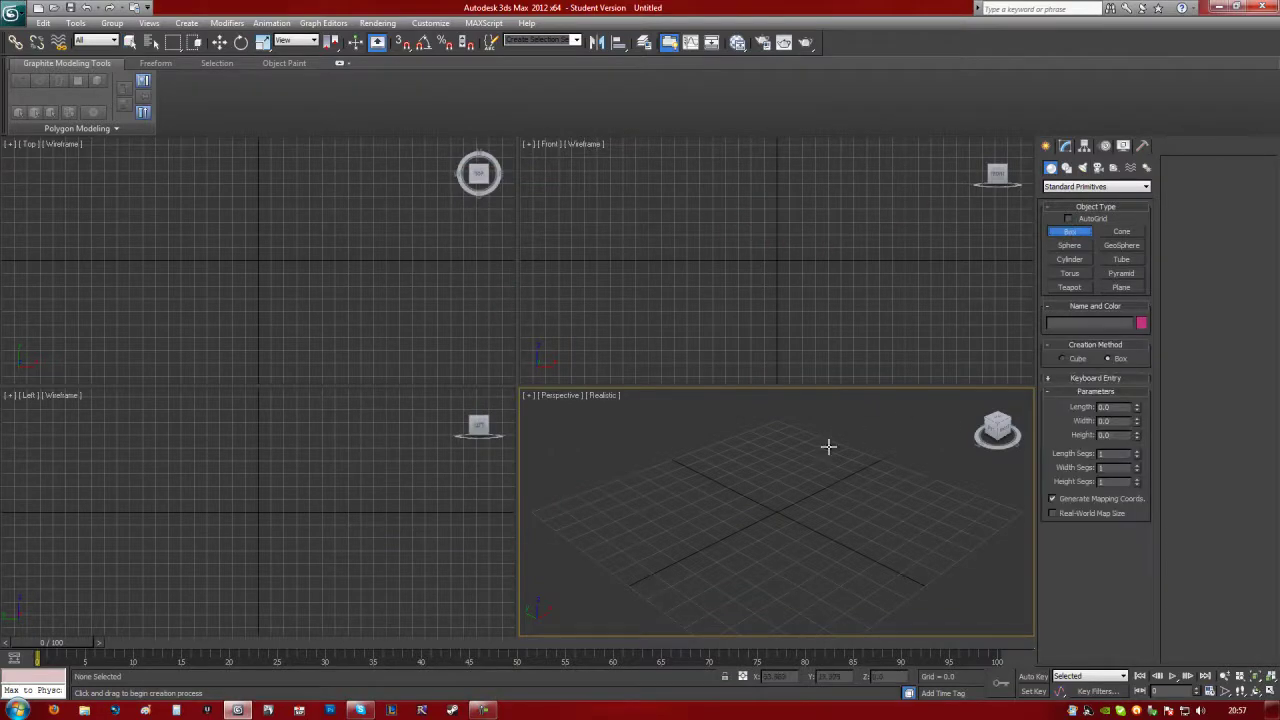
pyautogui.moveTo(797, 454); pyautogui.dragTo(806, 486, button='middle')
pyautogui.moveTo(799, 494); pyautogui.dragTo(835, 515)
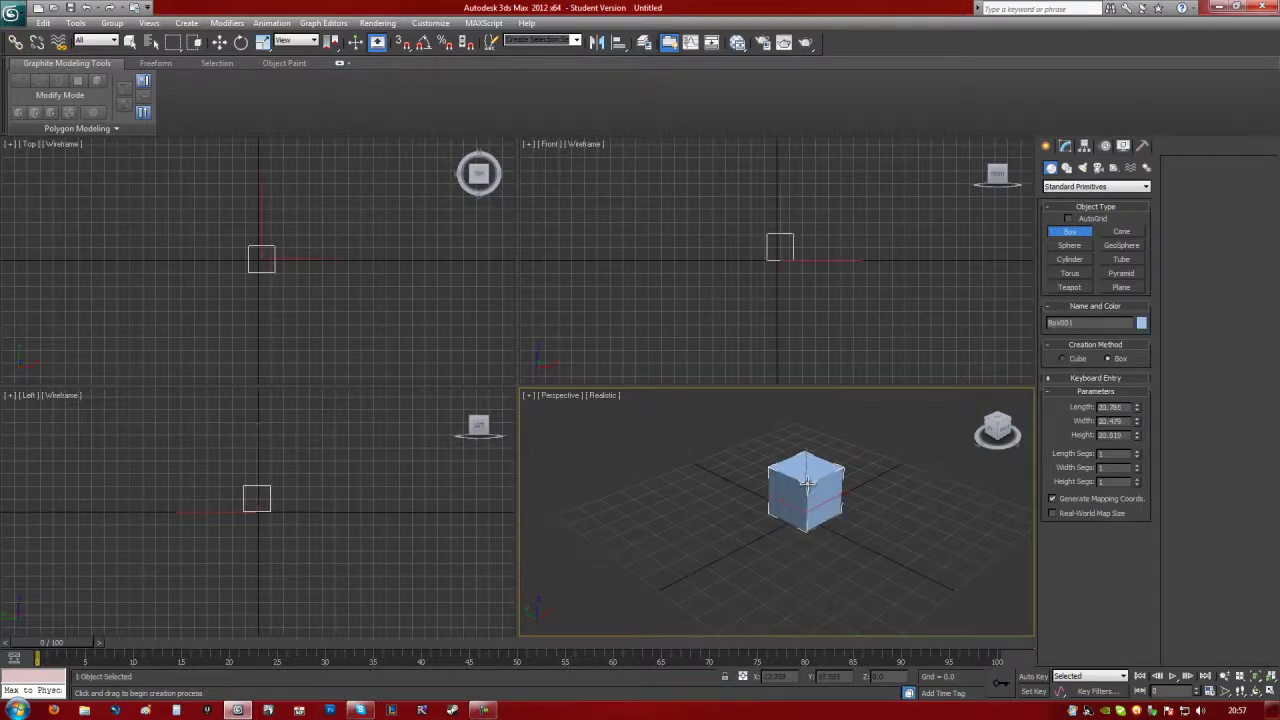
# Step: Set the box's length, width and height to 20 units each
pyautogui.click(843, 504)
pyautogui.write('20')
pyautogui.press('Tab')
pyautogui.write('20')
pyautogui.press('Tab')
pyautogui.write('20')
pyautogui.press('Return')
pyautogui.moveTo(916, 458); pyautogui.dragTo(931, 551, button='middle')
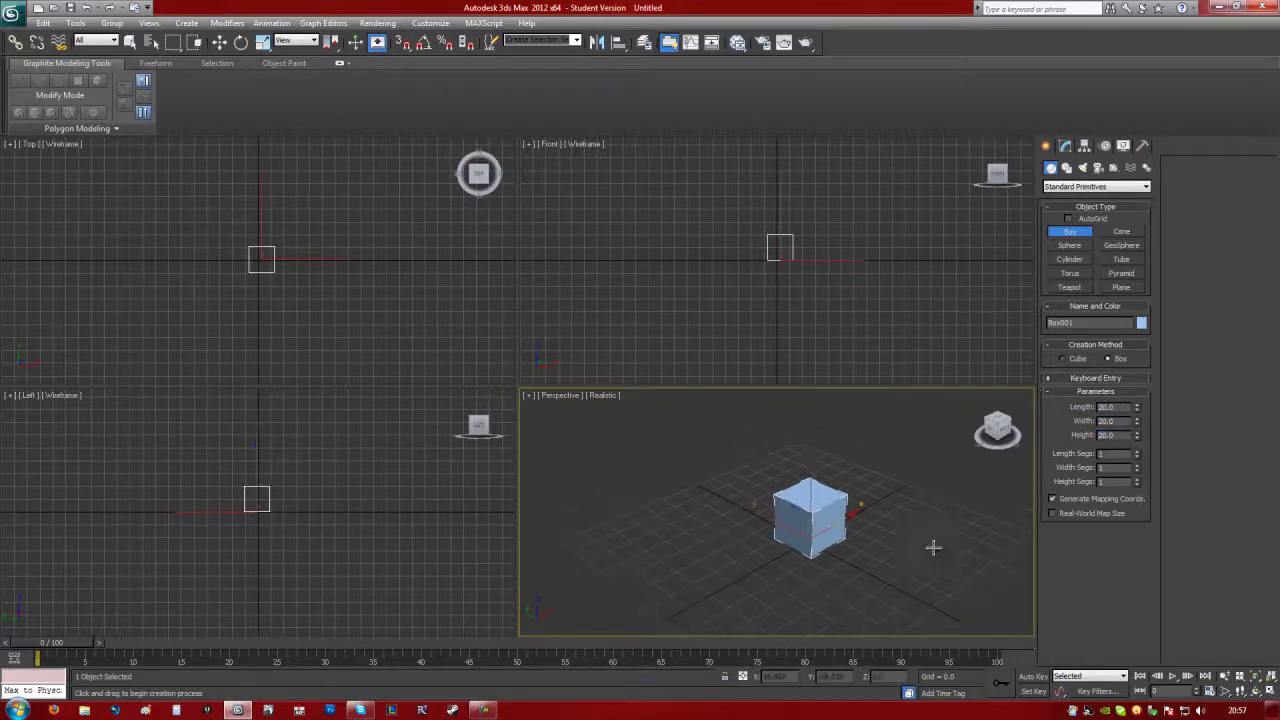
# Step: Centre the box on the grid by setting its X and Y positions to 0
pyautogui.press('w')
pyautogui.doubleClick(795, 677)
pyautogui.write('0')
pyautogui.press('Tab')
pyautogui.write('0')
pyautogui.press('Tab')
pyautogui.moveTo(686, 437); pyautogui.dragTo(671, 392, button='middle')
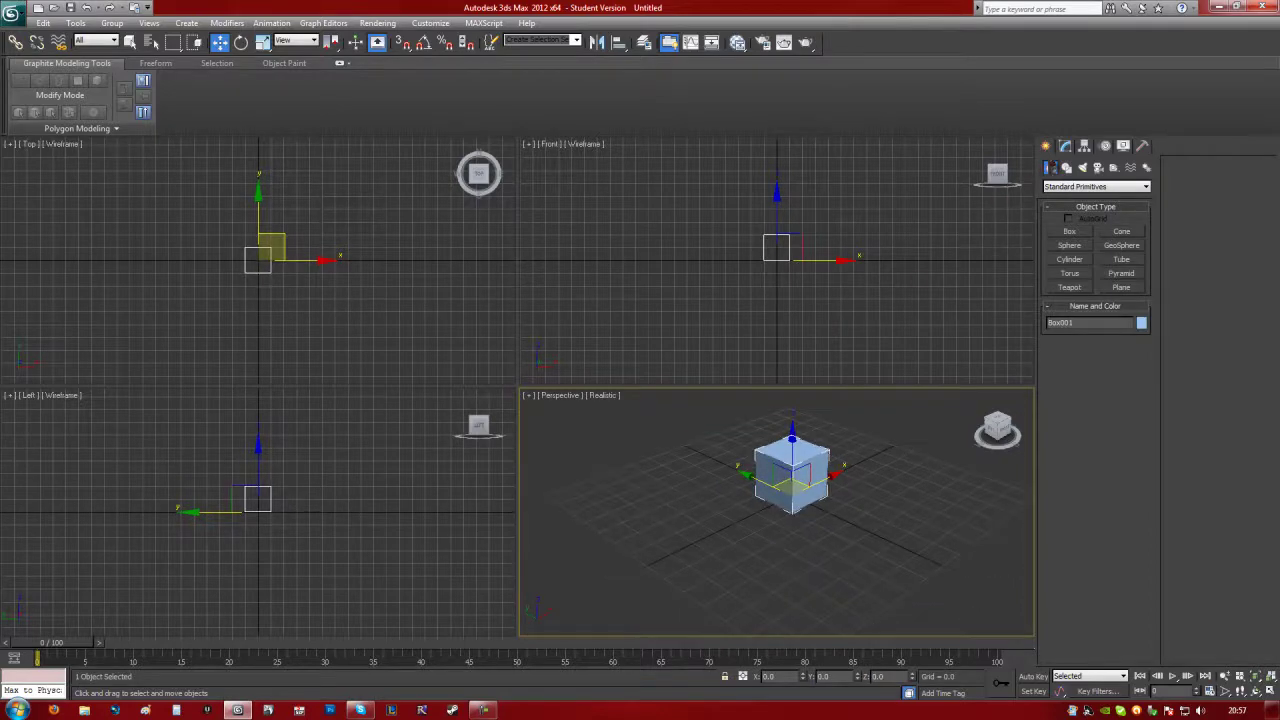
# Step: Convert the box to an Editable Mesh
pyautogui.click(1064, 145)
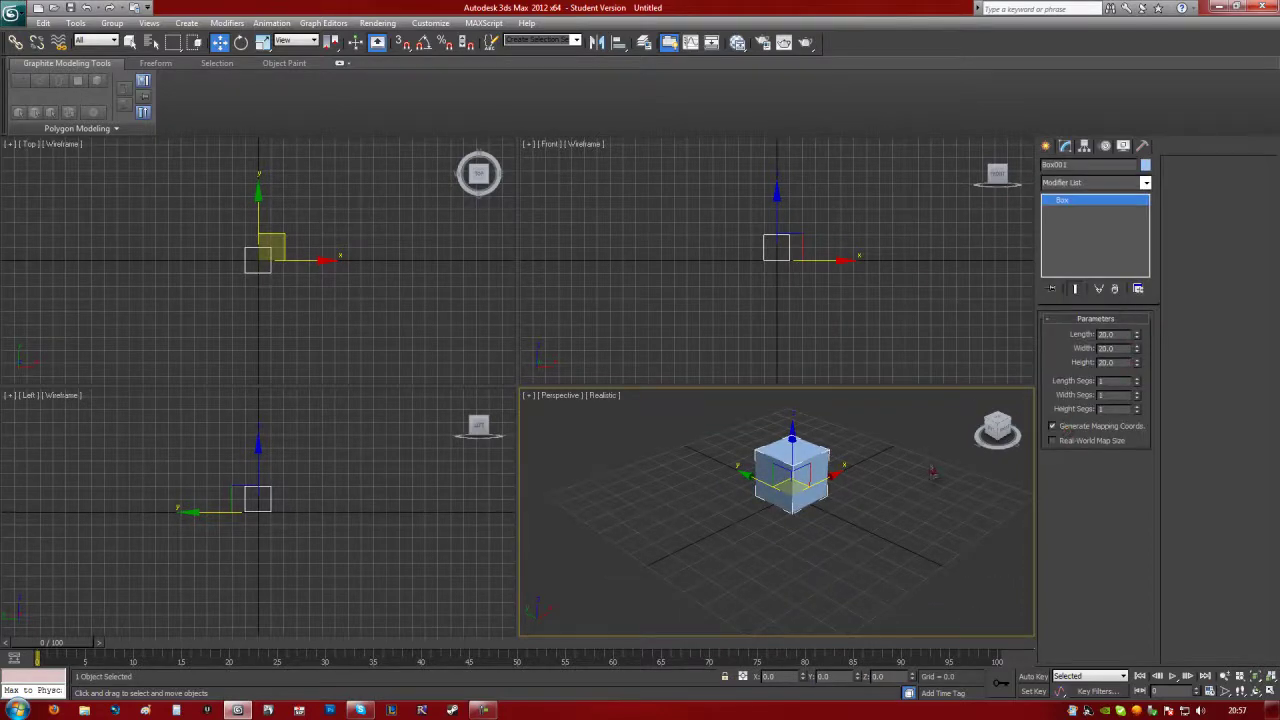
pyautogui.moveTo(934, 473); pyautogui.dragTo(915, 445, button='middle')
pyautogui.keyDown('alt'); pyautogui.moveTo(929, 560); pyautogui.dragTo(958, 339, button='middle'); pyautogui.keyUp('alt')
pyautogui.rightClick(794, 522)
pyautogui.moveTo(894, 620)
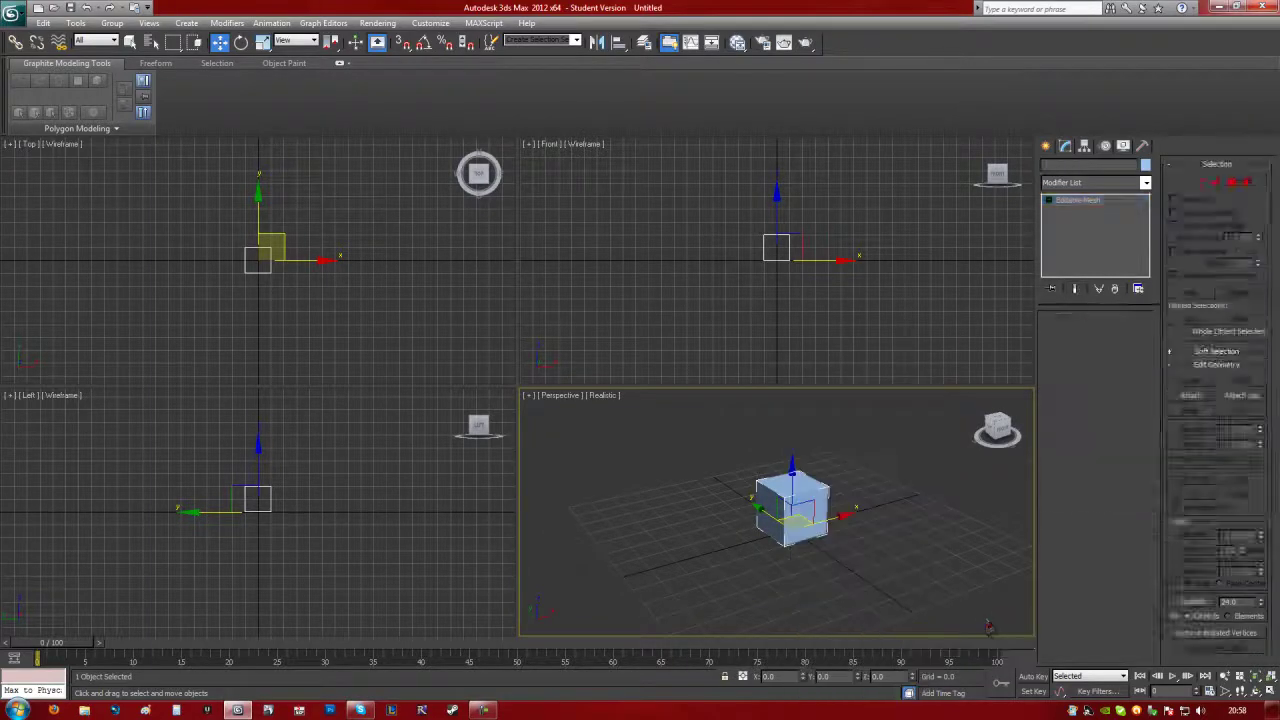
pyautogui.click(990, 621)
pyautogui.keyDown('alt'); pyautogui.moveTo(850, 525); pyautogui.dragTo(875, 540, button='middle'); pyautogui.keyUp('alt')
# Step: Rename the box as SimpleBox
pyautogui.click(1075, 166)
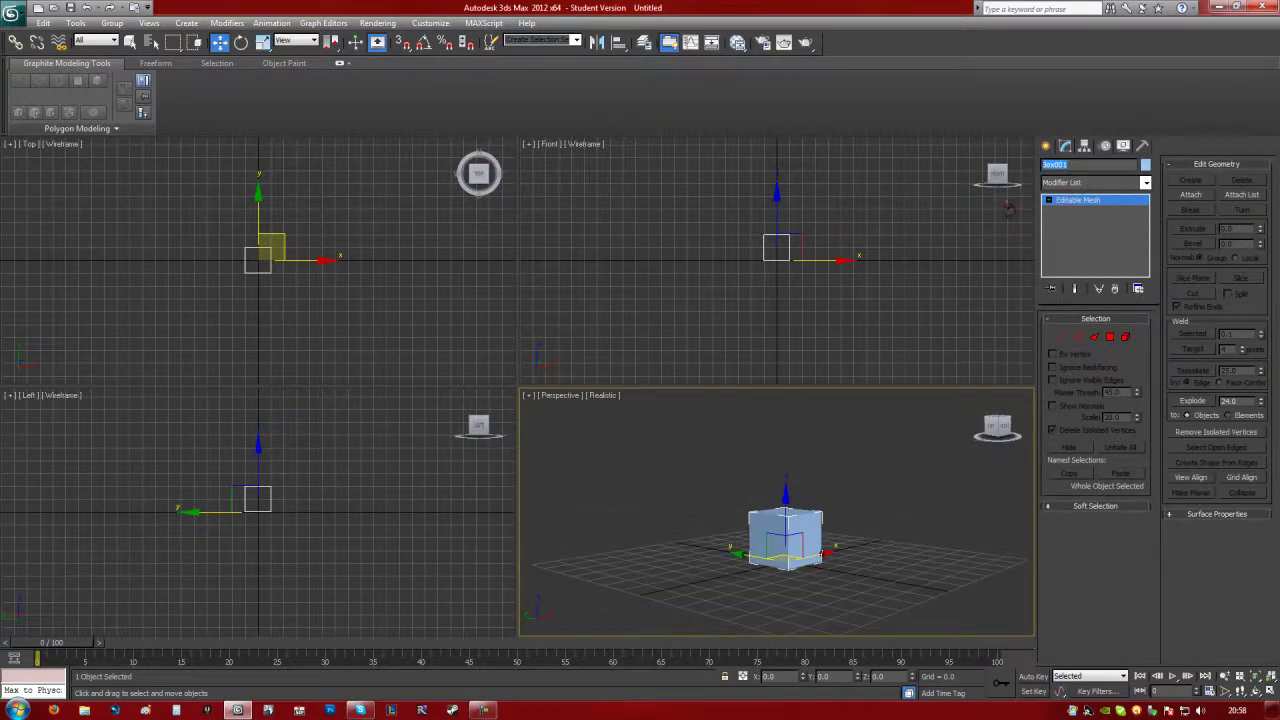
pyautogui.press('BackSpace')
pyautogui.keyDown('alt'); pyautogui.moveTo(862, 462); pyautogui.dragTo(836, 494, button='middle'); pyautogui.keyUp('alt')
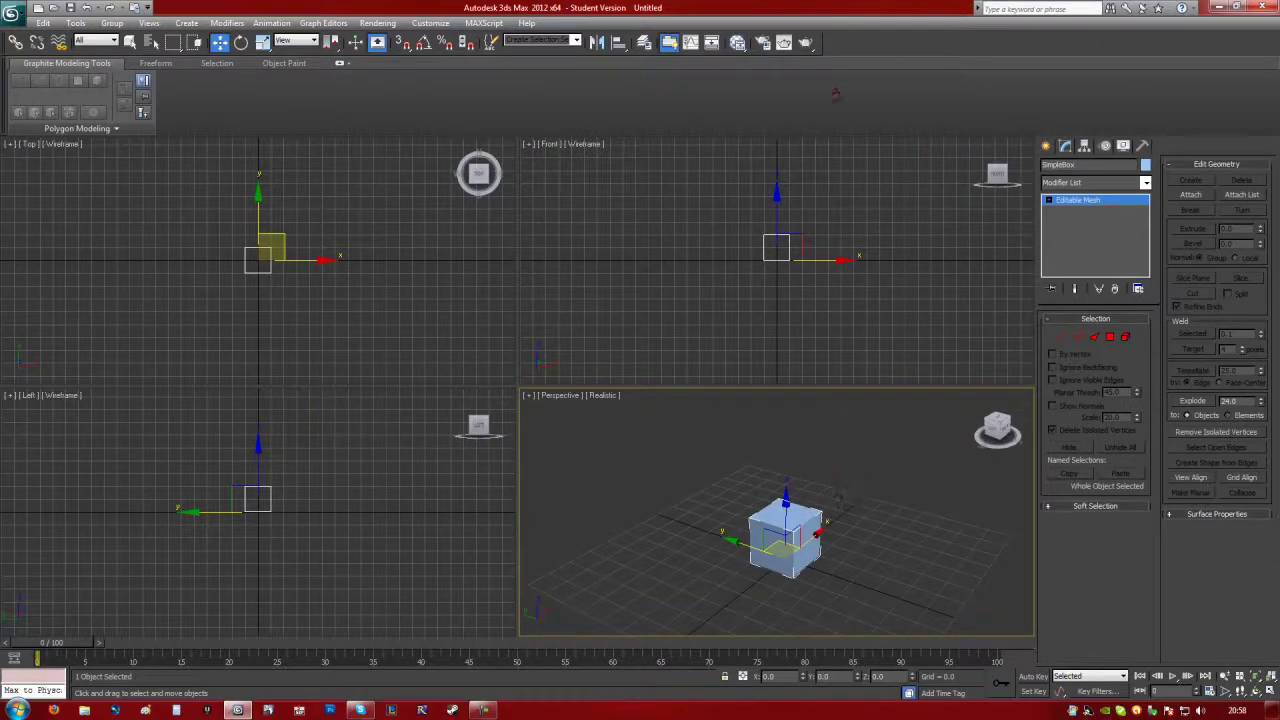
# Step: Apply an Unwrap UVW modifier to SimpleBox and open its UV editor in an enlarged window
pyautogui.click(1098, 186)
pyautogui.scroll(-18, 1126, 515)
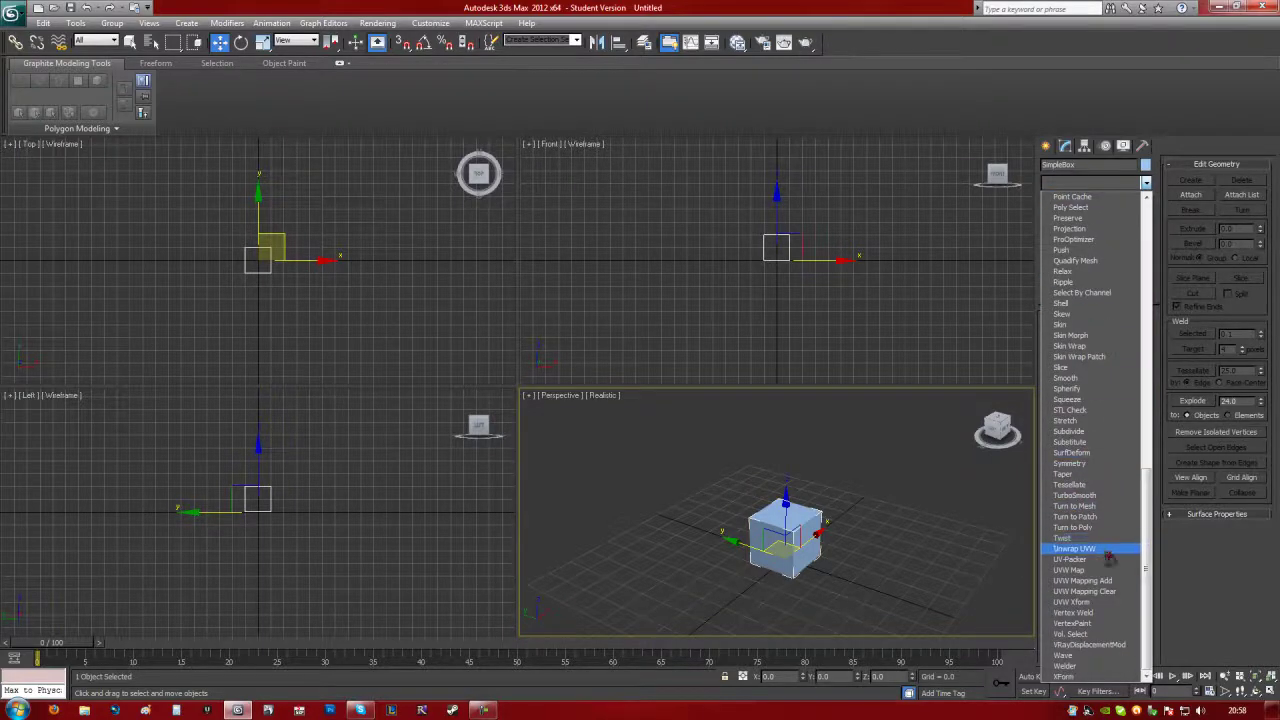
pyautogui.click(1106, 551)
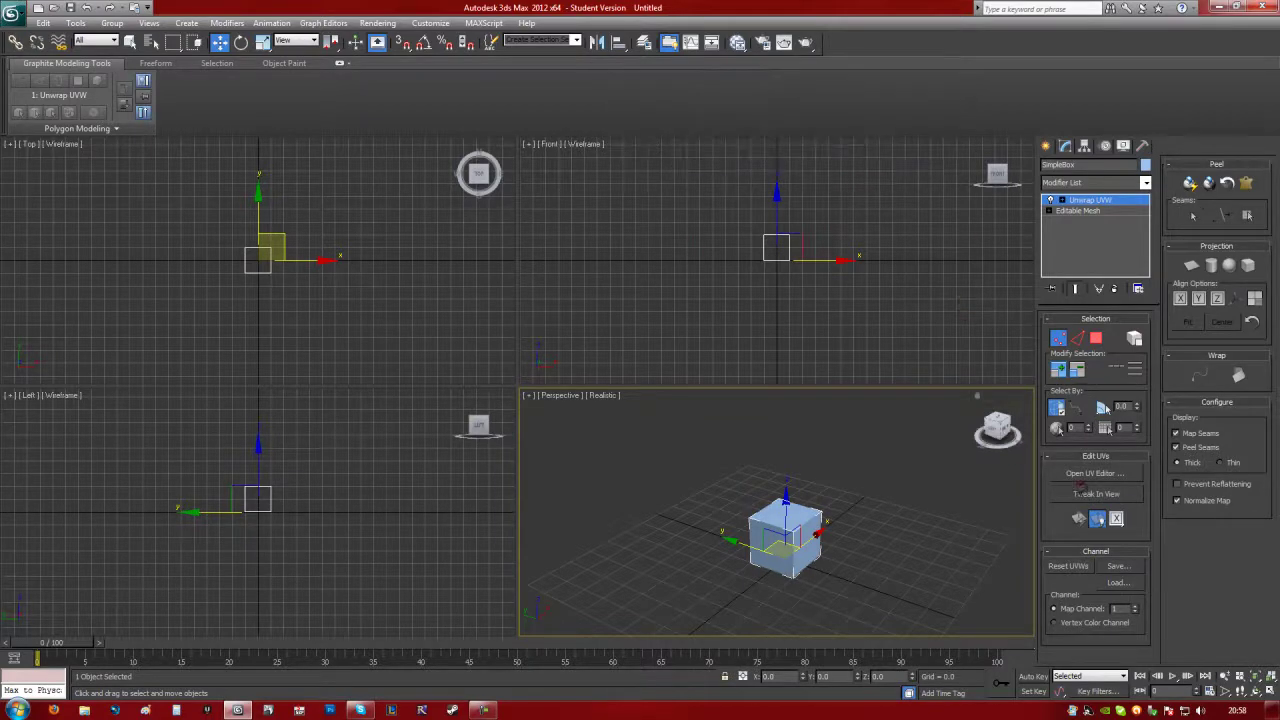
pyautogui.click(1090, 474)
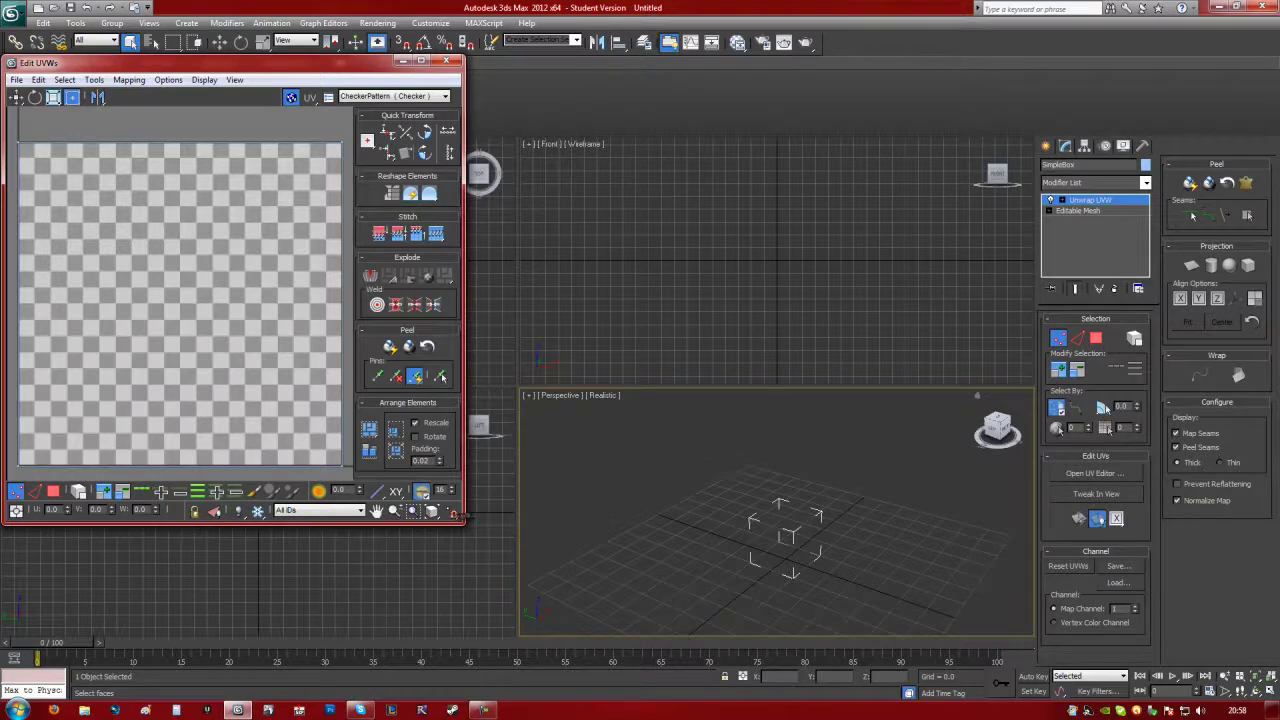
pyautogui.moveTo(462, 520); pyautogui.dragTo(673, 632)
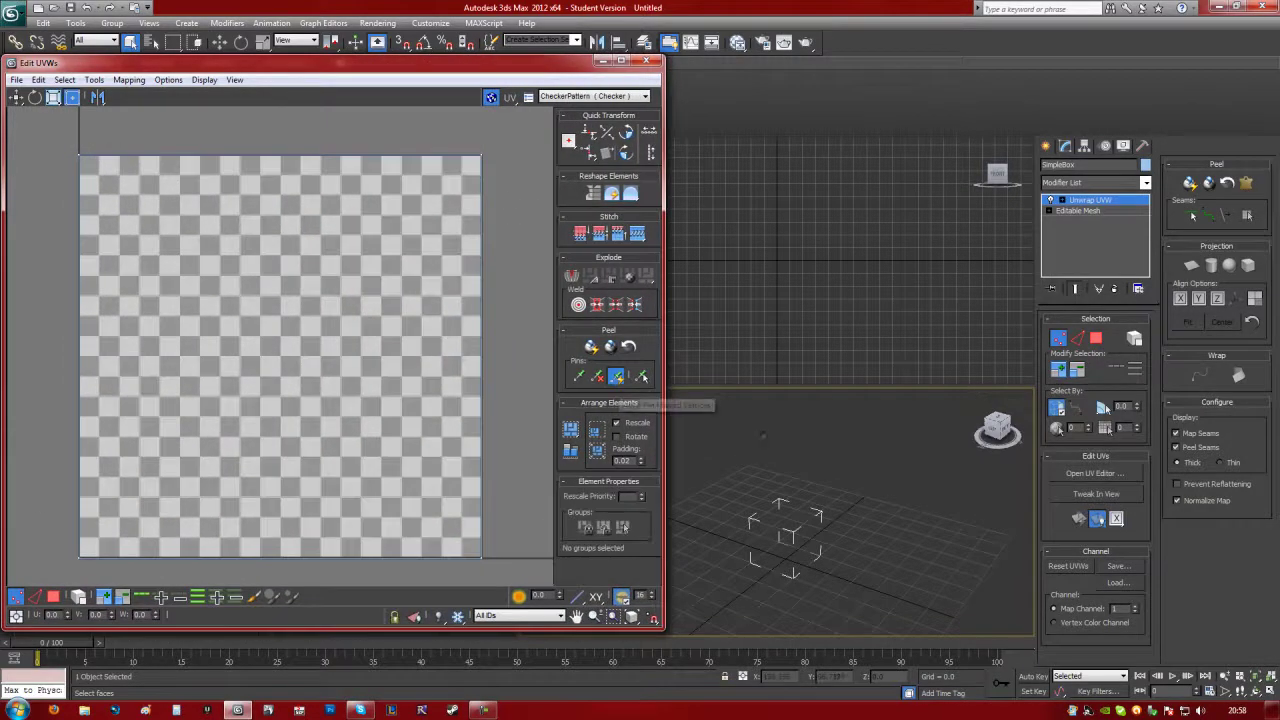
# Step: Select all of the box's UV faces in face mode and move them sideways out of the checkered UV tile
pyautogui.moveTo(709, 495); pyautogui.dragTo(797, 473, button='middle')
pyautogui.scroll(2, 779, 494)
pyautogui.scroll(2, 750, 492)
pyautogui.moveTo(717, 490); pyautogui.dragTo(577, 478, button='middle')
pyautogui.scroll(-2, 704, 484)
pyautogui.scroll(1, 810, 500)
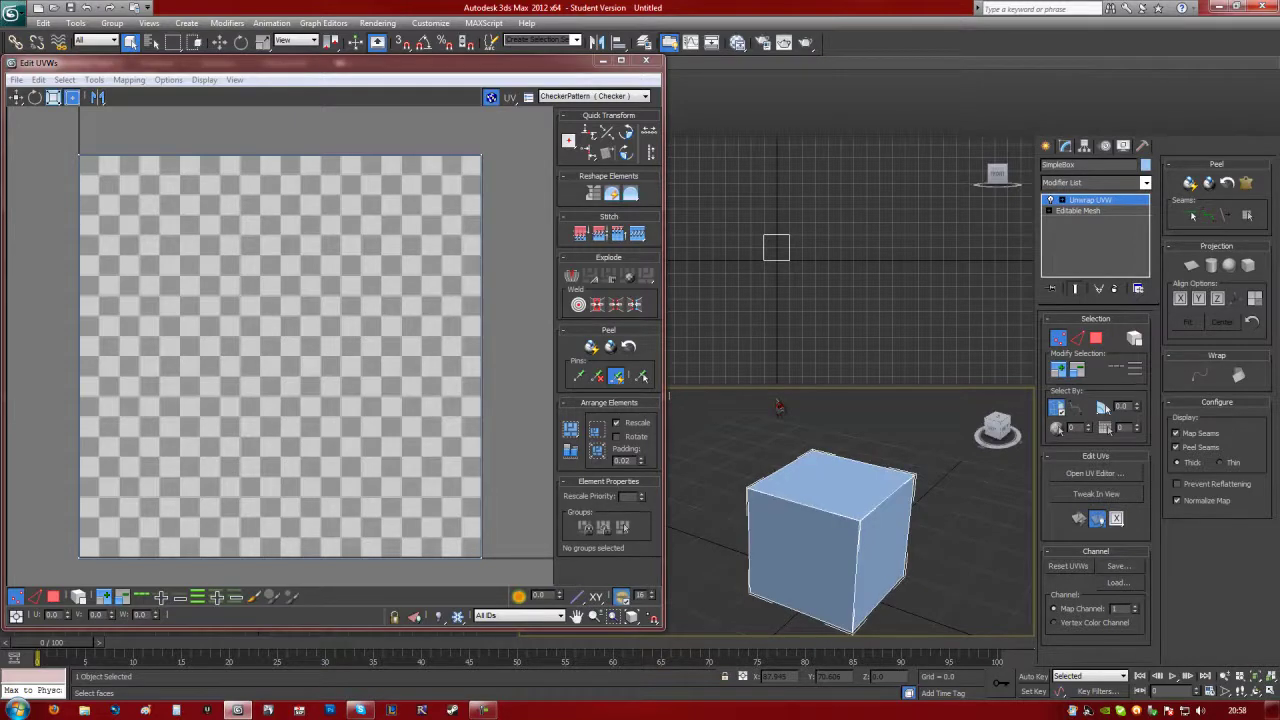
pyautogui.moveTo(810, 519); pyautogui.dragTo(817, 494, button='middle')
pyautogui.click(512, 186)
pyautogui.press('3')
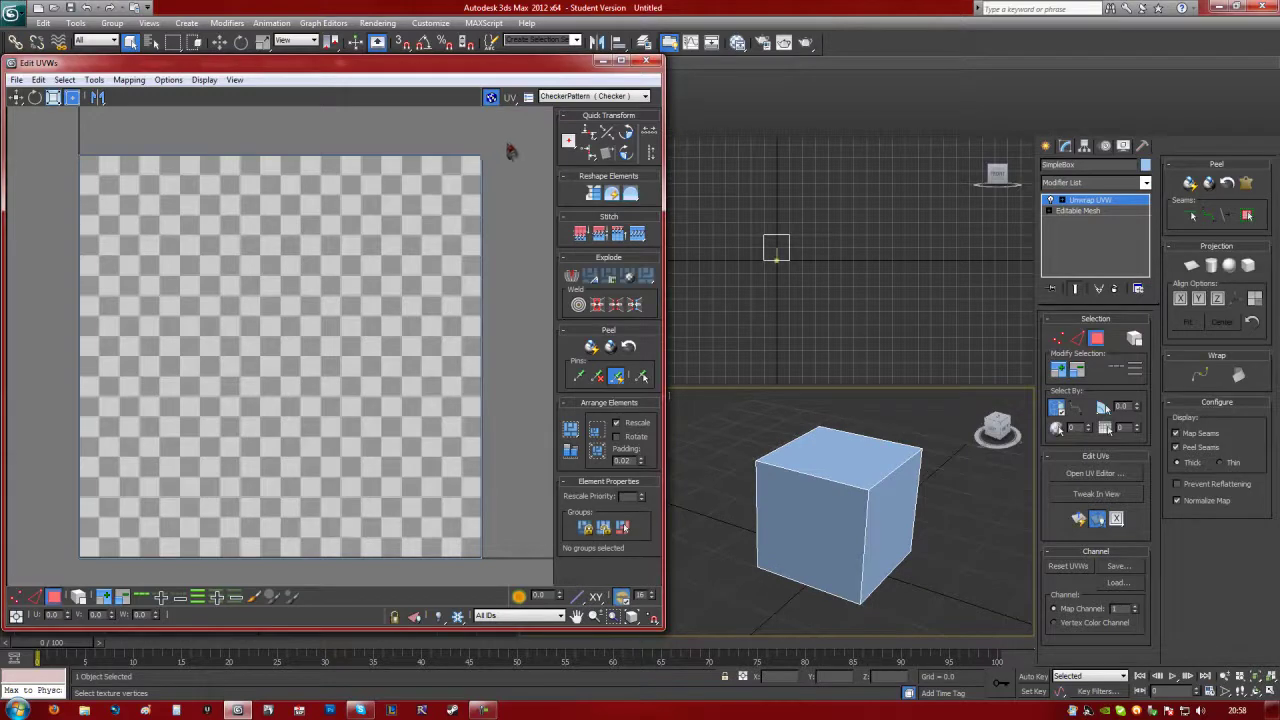
pyautogui.moveTo(84, 566); pyautogui.dragTo(116, 515)
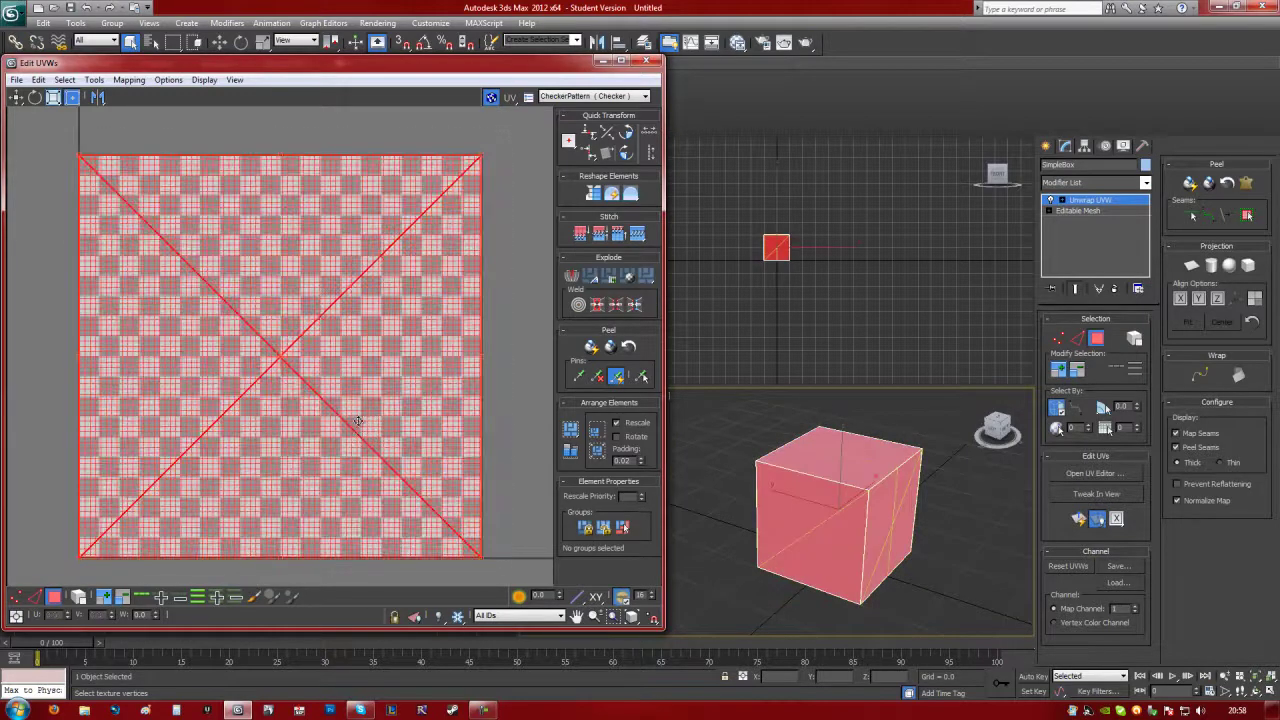
pyautogui.moveTo(357, 420); pyautogui.dragTo(50, 388)
# Step: Apply a planar projection to the box's side face on the +X side
pyautogui.click(808, 532)
pyautogui.click(888, 524)
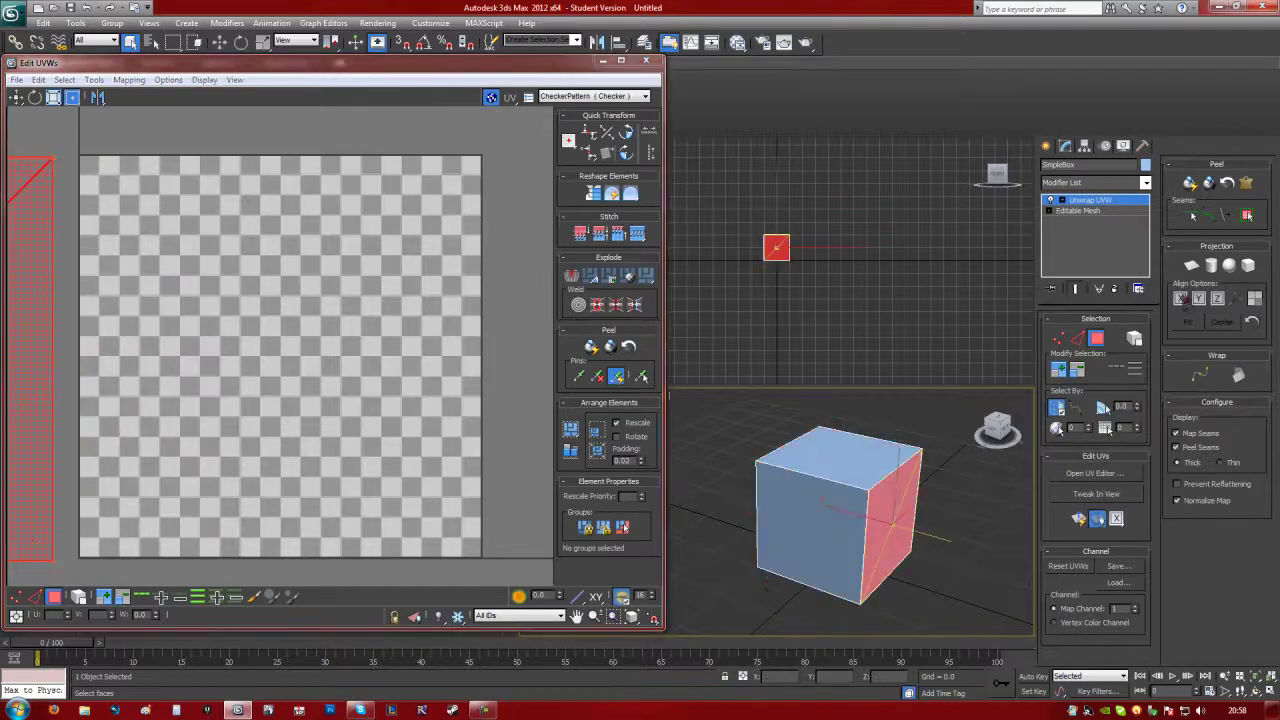
pyautogui.click(1191, 265)
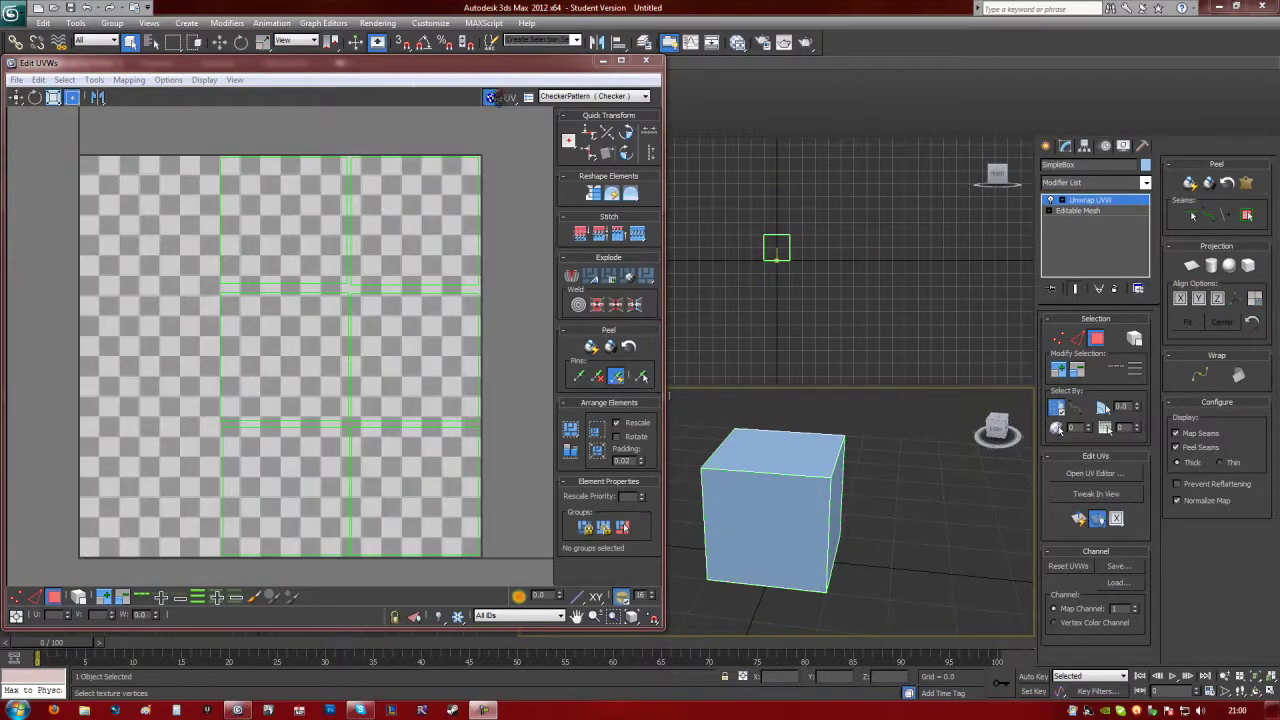
# Step: Hide the checker background in the UV editor and nudge the lower-left UV face slightly
pyautogui.click(491, 96)
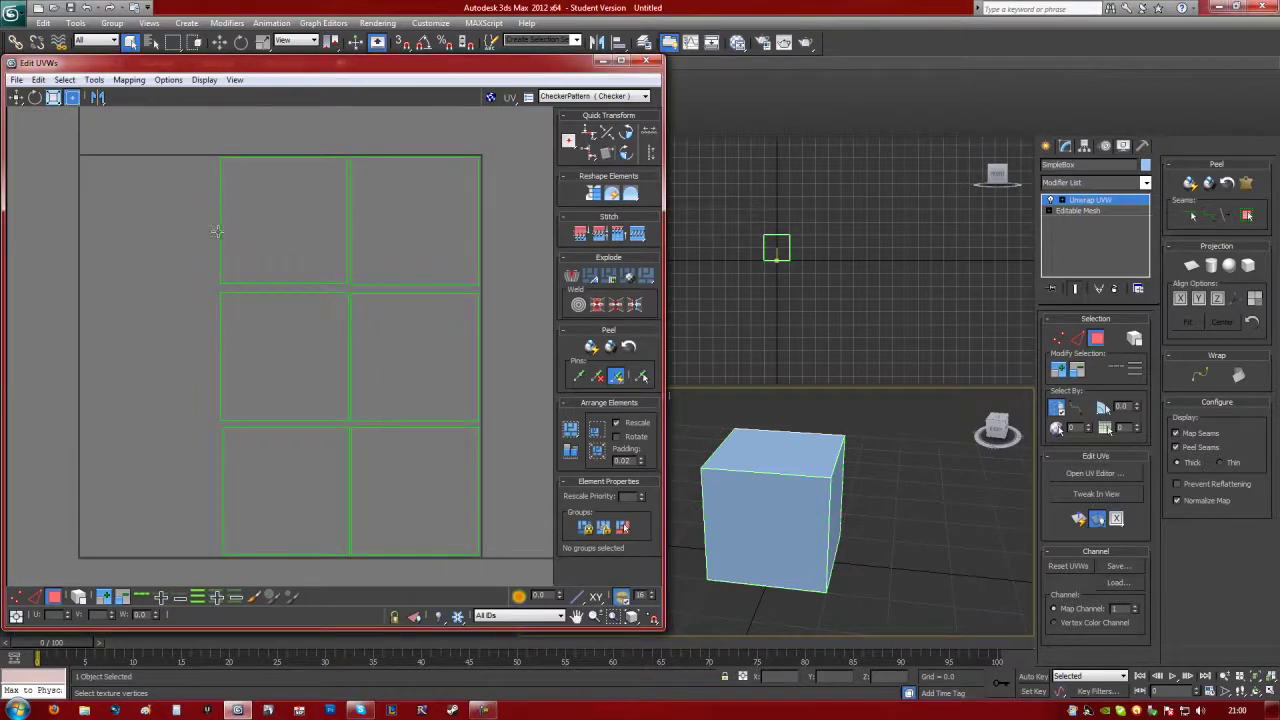
pyautogui.click(288, 484)
pyautogui.moveTo(290, 487)
pyautogui.mouseDown()
pyautogui.moveTo(278, 485)
pyautogui.moveTo(289, 485)
pyautogui.mouseUp()
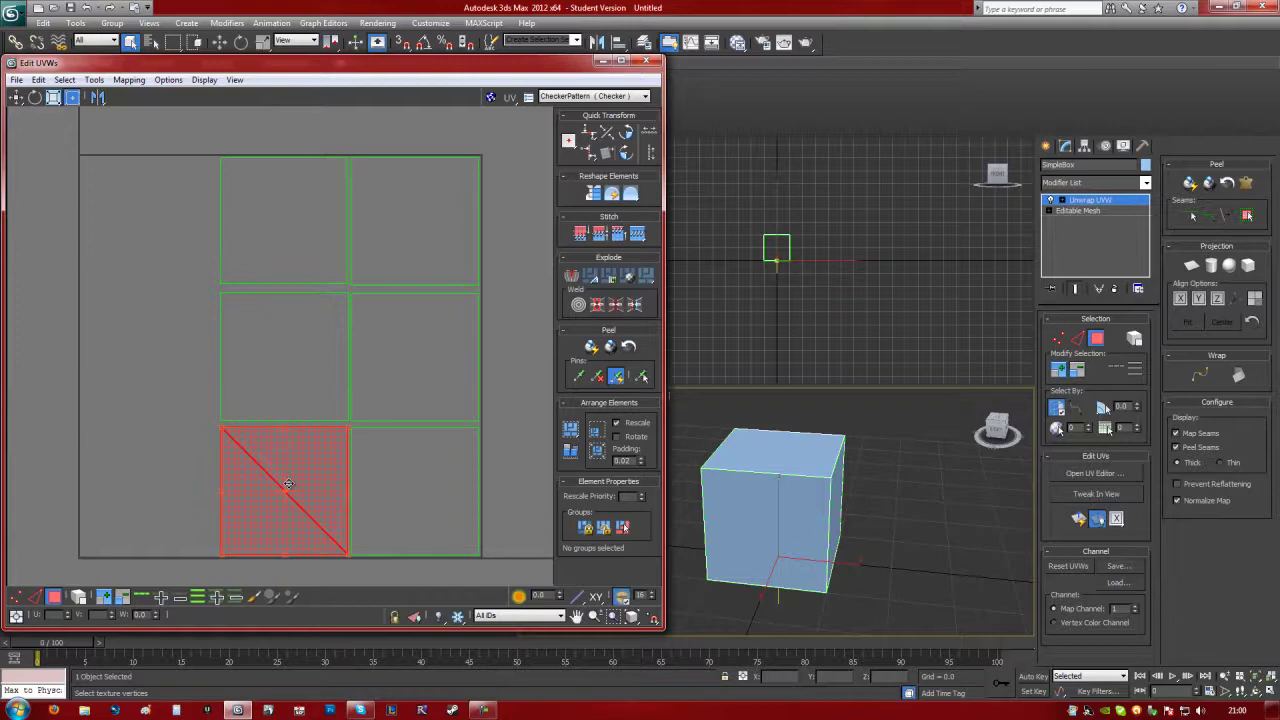
pyautogui.click(213, 441)
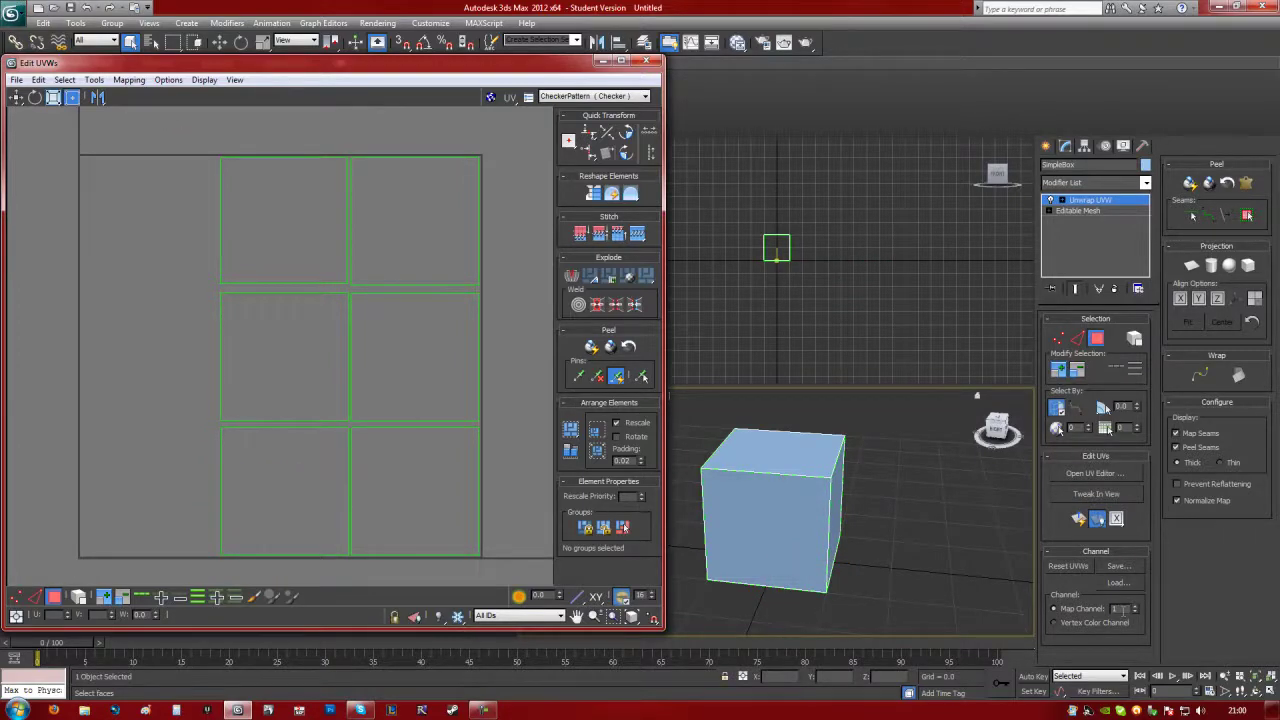
# Step: Check the map channel setting and highlight all six UV faces to examine their layout
pyautogui.click(1123, 610)
pyautogui.moveTo(824, 509); pyautogui.dragTo(885, 528, button='middle')
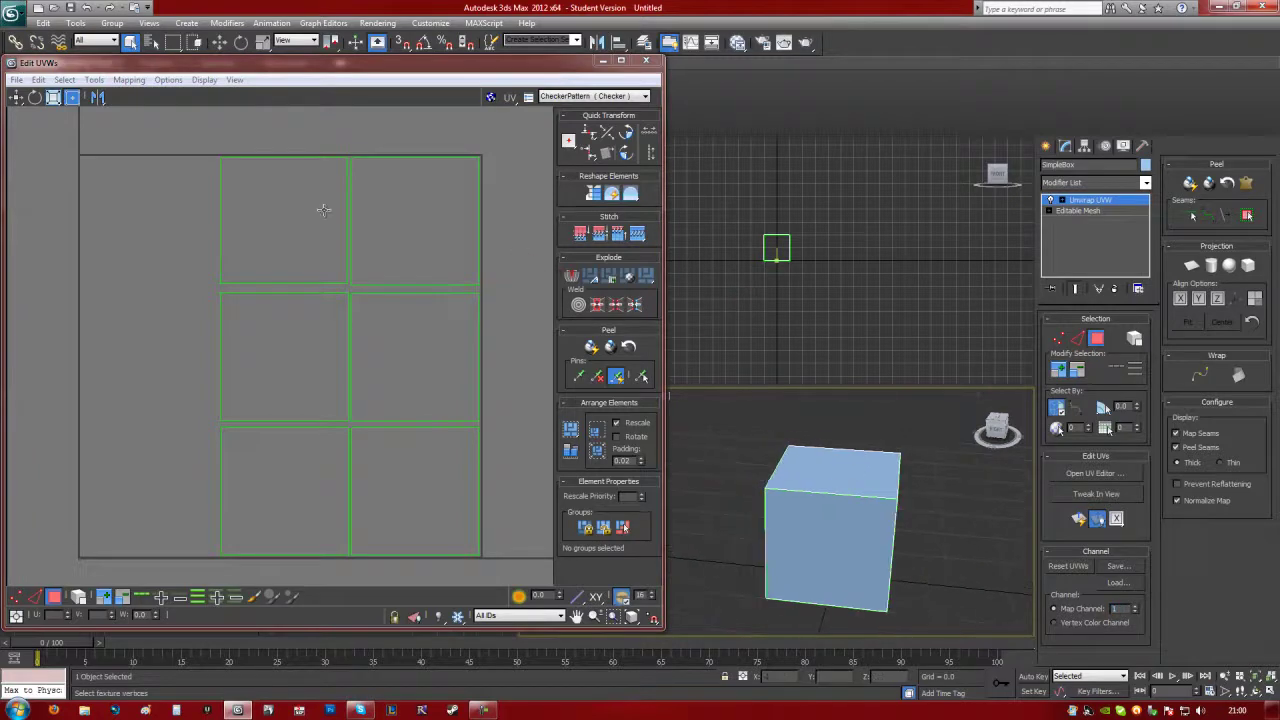
pyautogui.moveTo(194, 151); pyautogui.dragTo(526, 561)
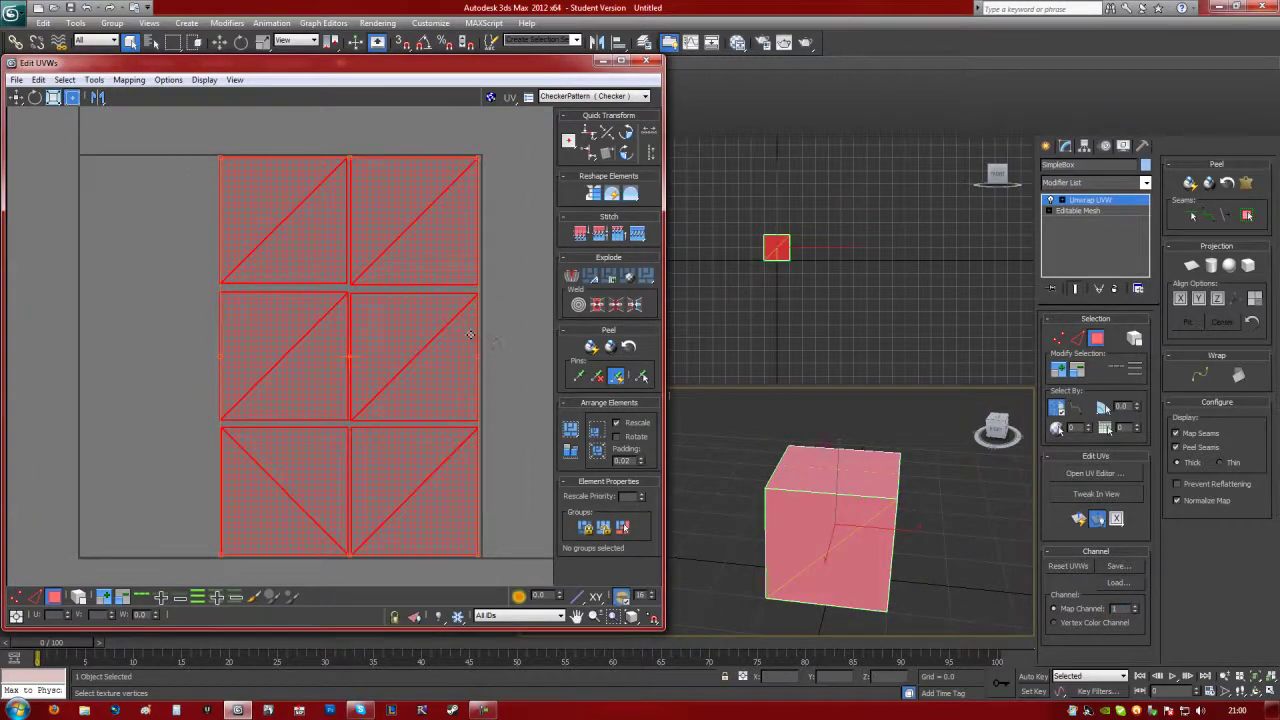
pyautogui.click(262, 197)
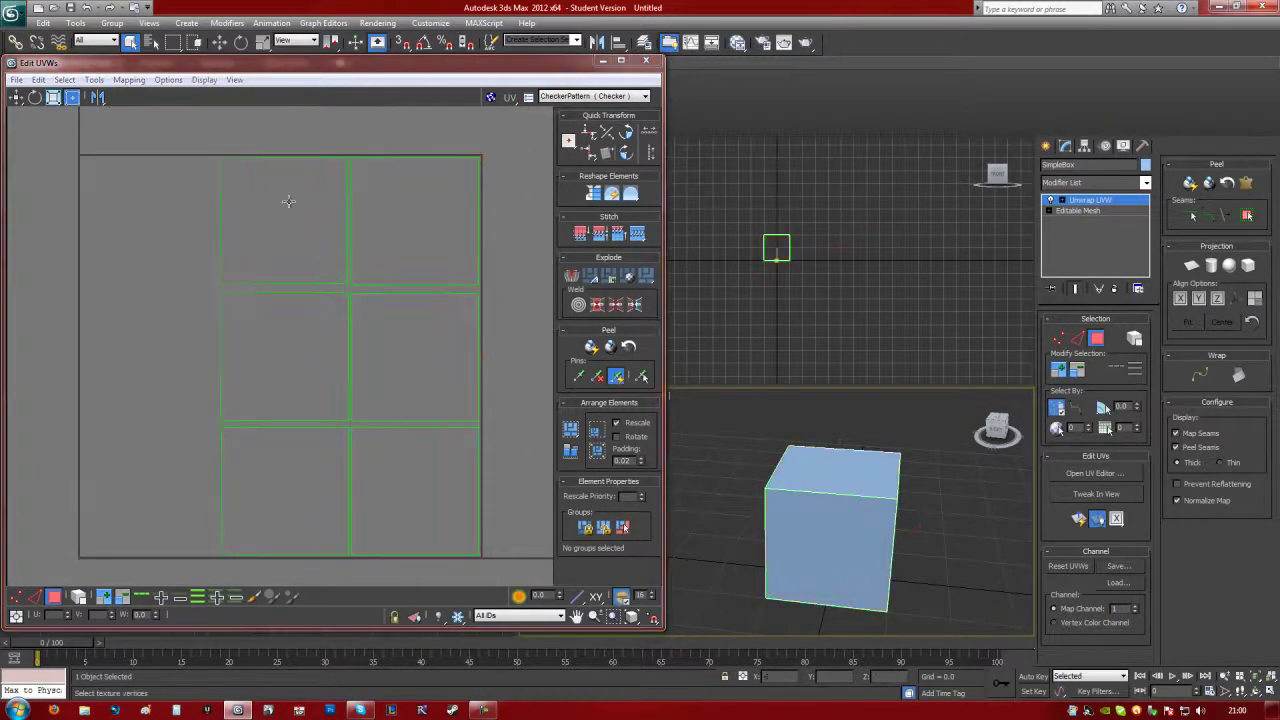
# Step: Try moving the upper-left UV face across its neighbours and undo the move
pyautogui.moveTo(249, 200); pyautogui.dragTo(414, 259)
pyautogui.hotkey('ctrl', 'z')
pyautogui.hotkey('ctrl', 'z')
pyautogui.hotkey('ctrl', 'z')
pyautogui.hotkey('ctrl', 'z')
pyautogui.hotkey('ctrl', 'z')
pyautogui.click(783, 421)
# Step: Offset the upper-left UV face so it overlaps the adjoining faces and return it to its slot
pyautogui.moveTo(293, 237); pyautogui.dragTo(360, 305)
pyautogui.click(253, 228)
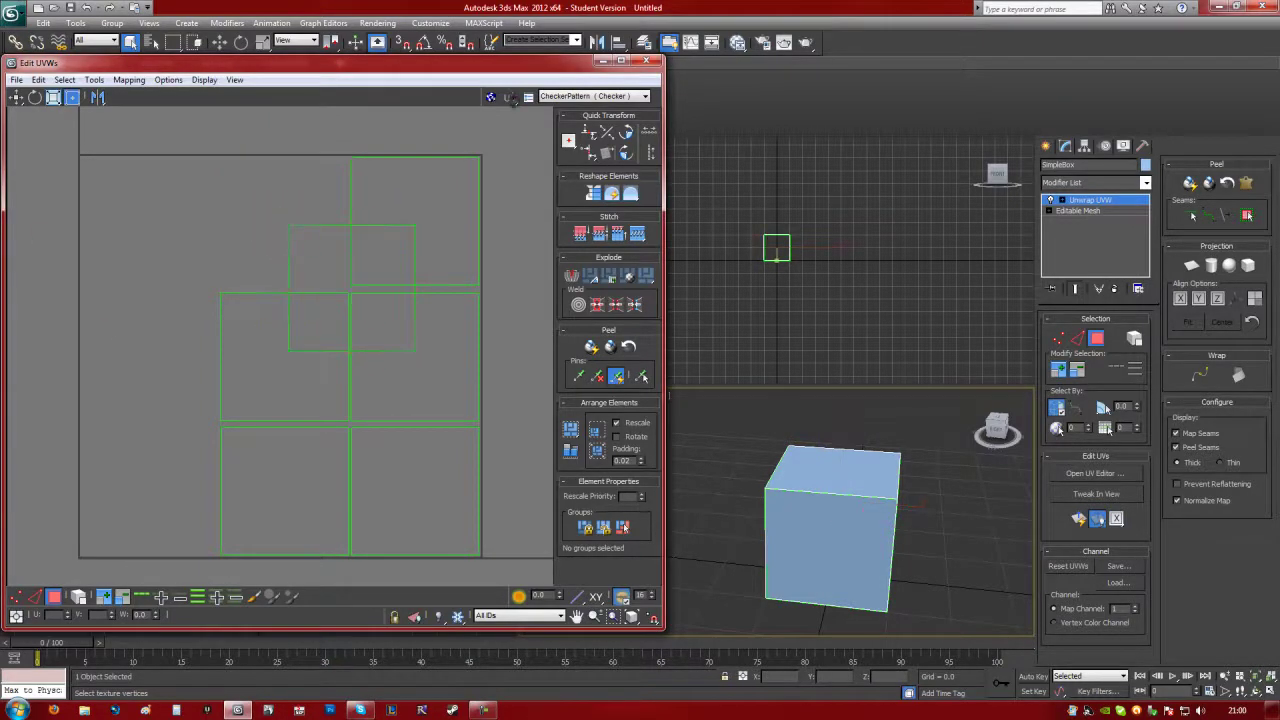
pyautogui.moveTo(294, 326); pyautogui.dragTo(226, 257)
# Step: Nudge the middle-left UV face slightly within its slot and clear the face selection
pyautogui.click(270, 340)
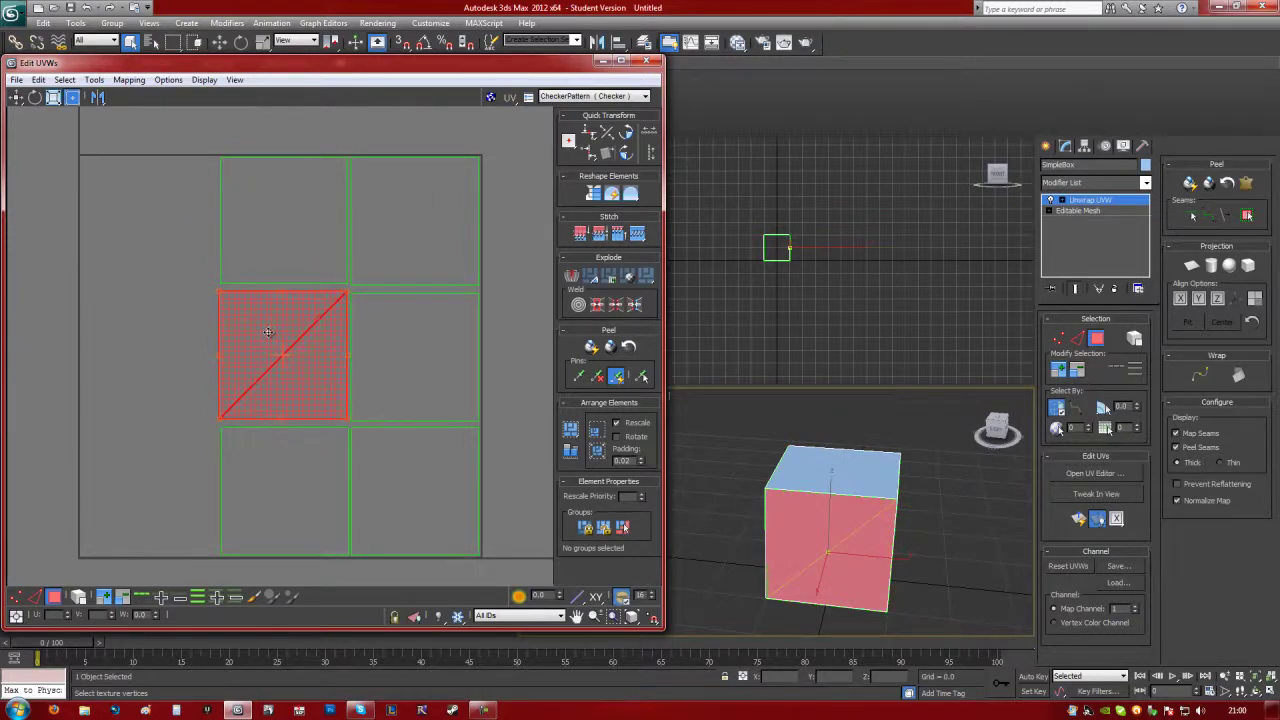
pyautogui.moveTo(291, 344); pyautogui.dragTo(287, 341)
pyautogui.click(309, 474)
pyautogui.click(160, 289)
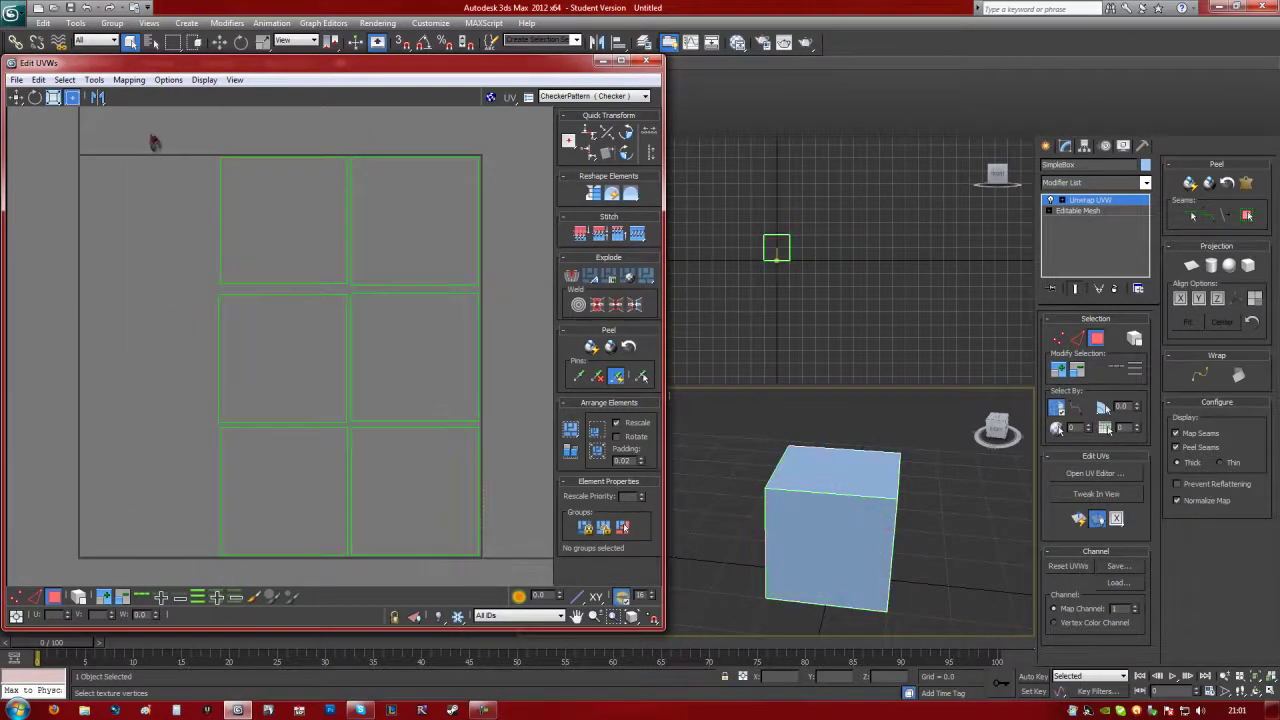
pyautogui.moveTo(151, 133); pyautogui.dragTo(182, 179)
# Step: Close the UV editor and collapse the unwrapped box to an Editable Mesh
pyautogui.click(646, 61)
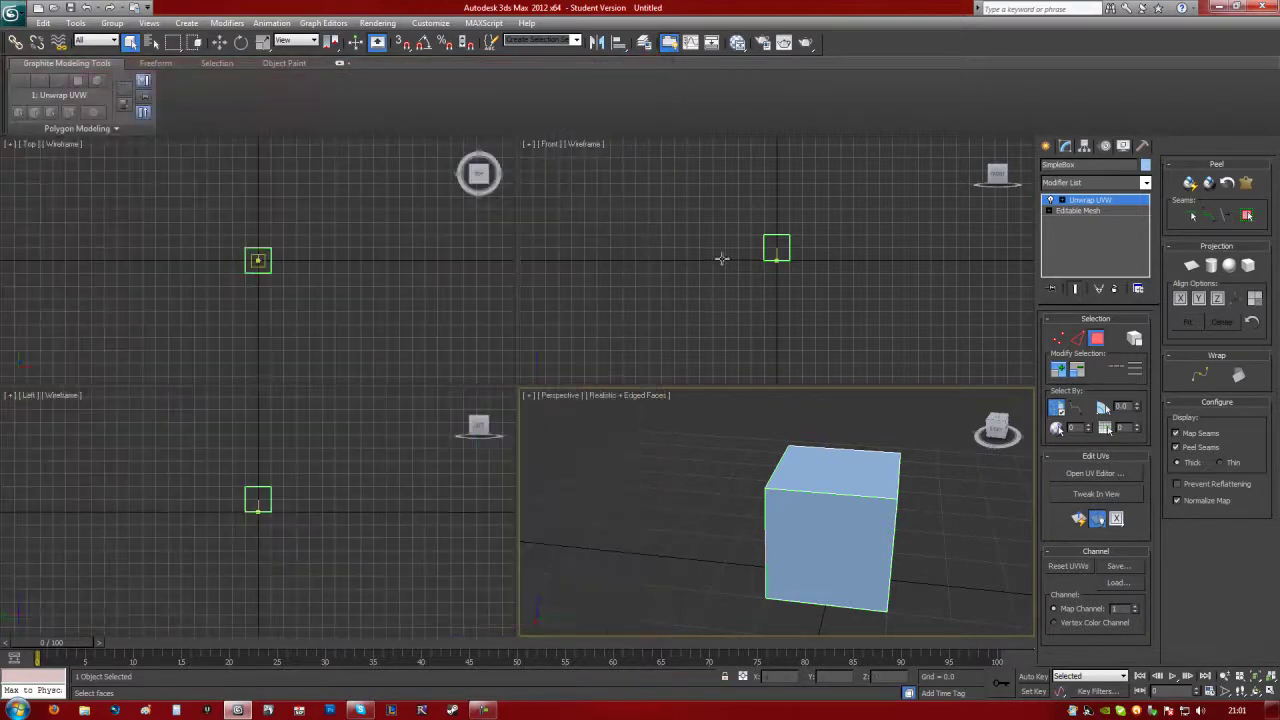
pyautogui.rightClick(838, 492)
pyautogui.moveTo(900, 616)
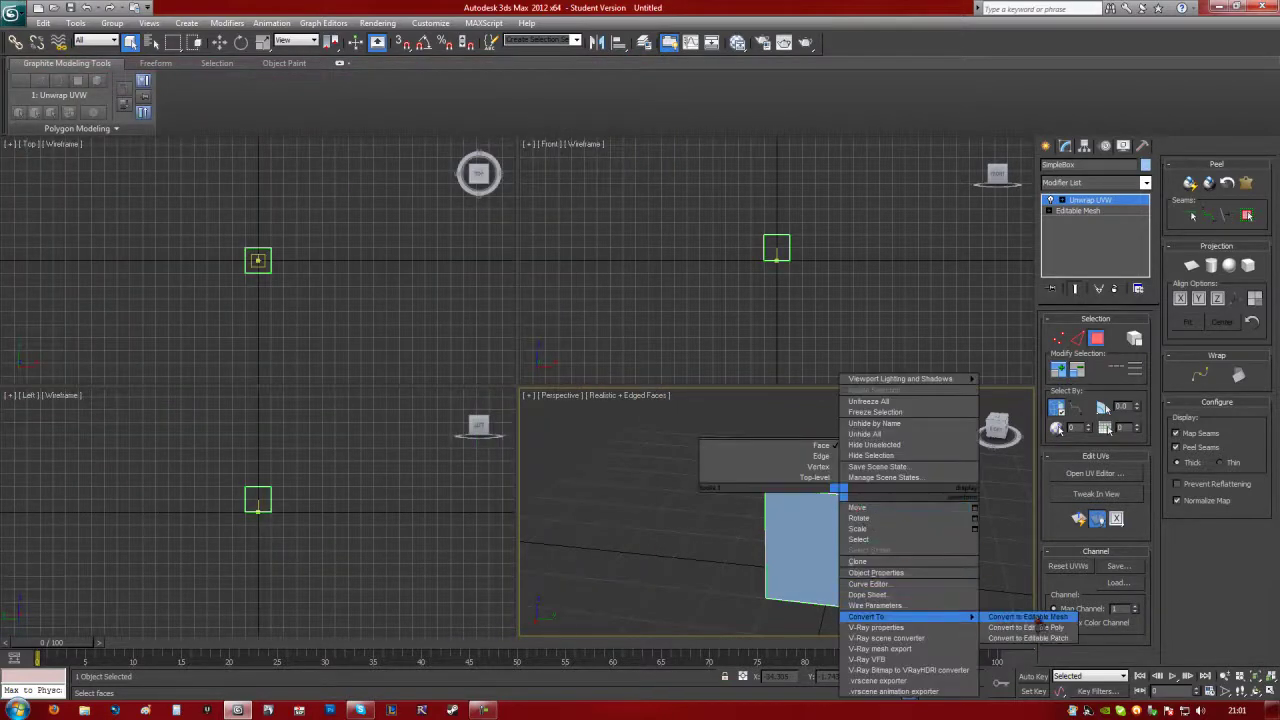
pyautogui.click(1010, 616)
# Step: Add a second Unwrap UVW modifier to SimpleBox, set its map channel to 2, and move the existing UVs to that channel
pyautogui.click(1125, 183)
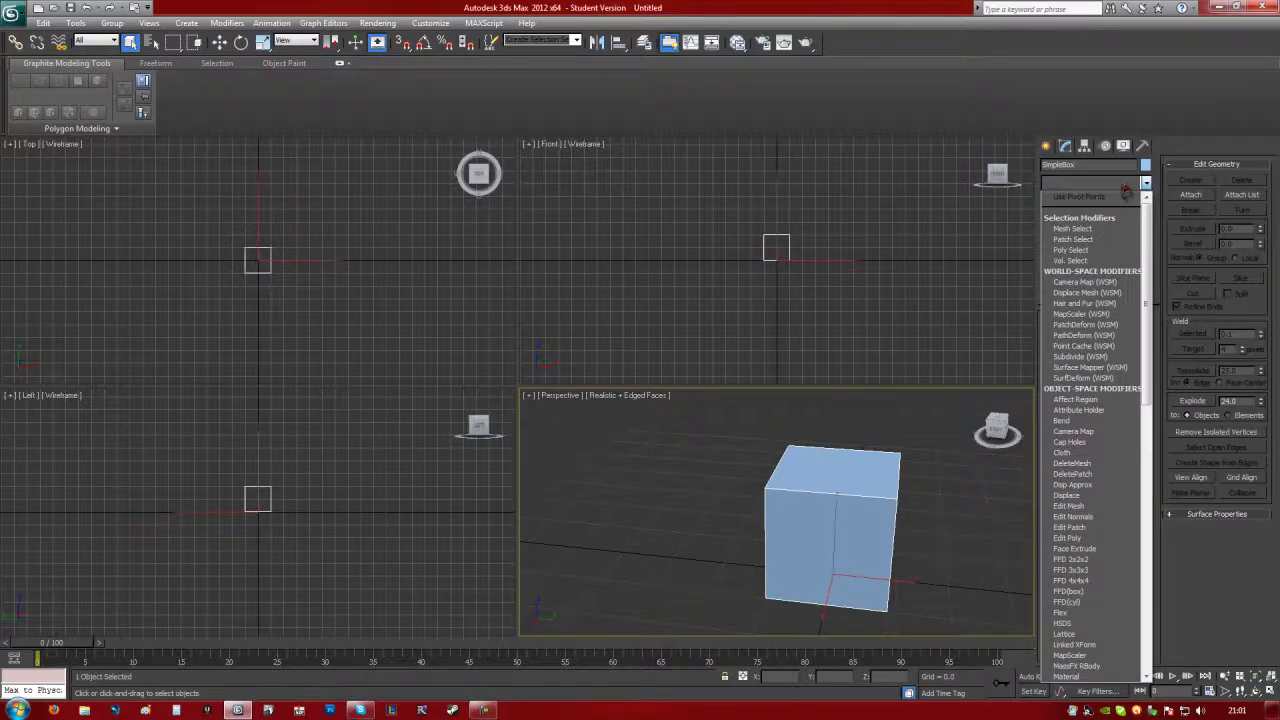
pyautogui.scroll(-10, 1100, 410)
pyautogui.click(1100, 556)
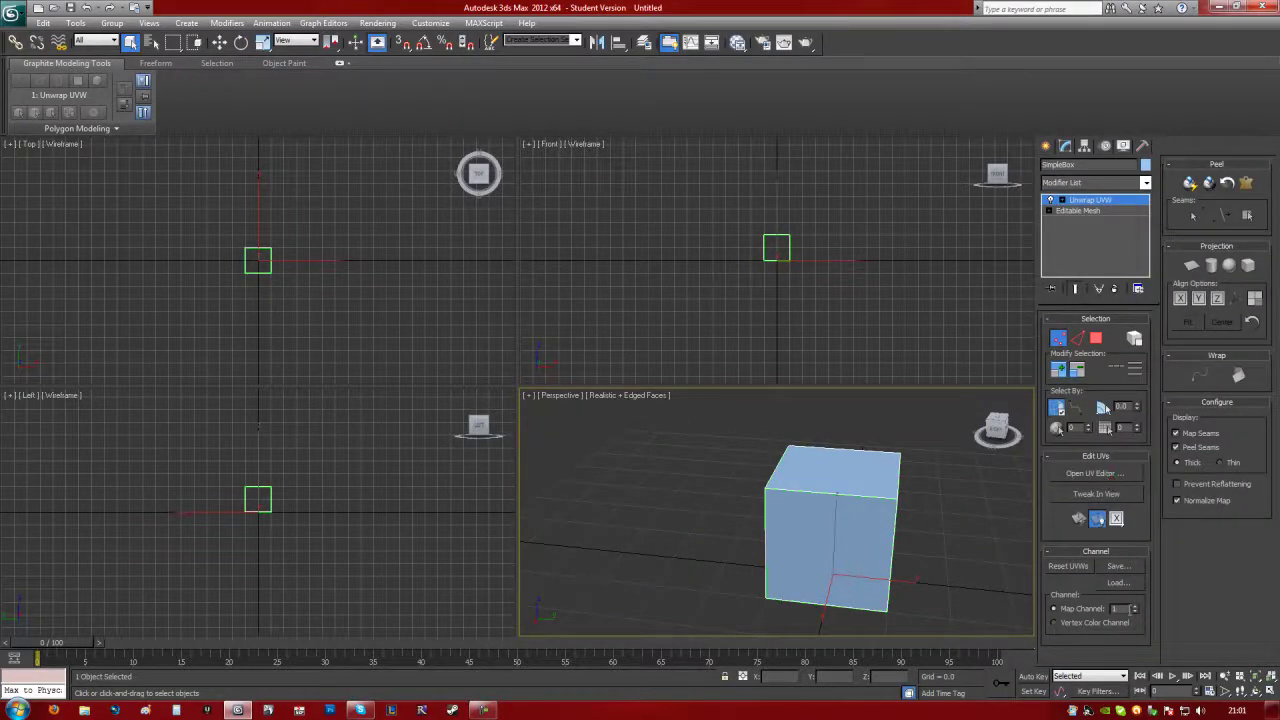
pyautogui.write('2')
pyautogui.press('Return')
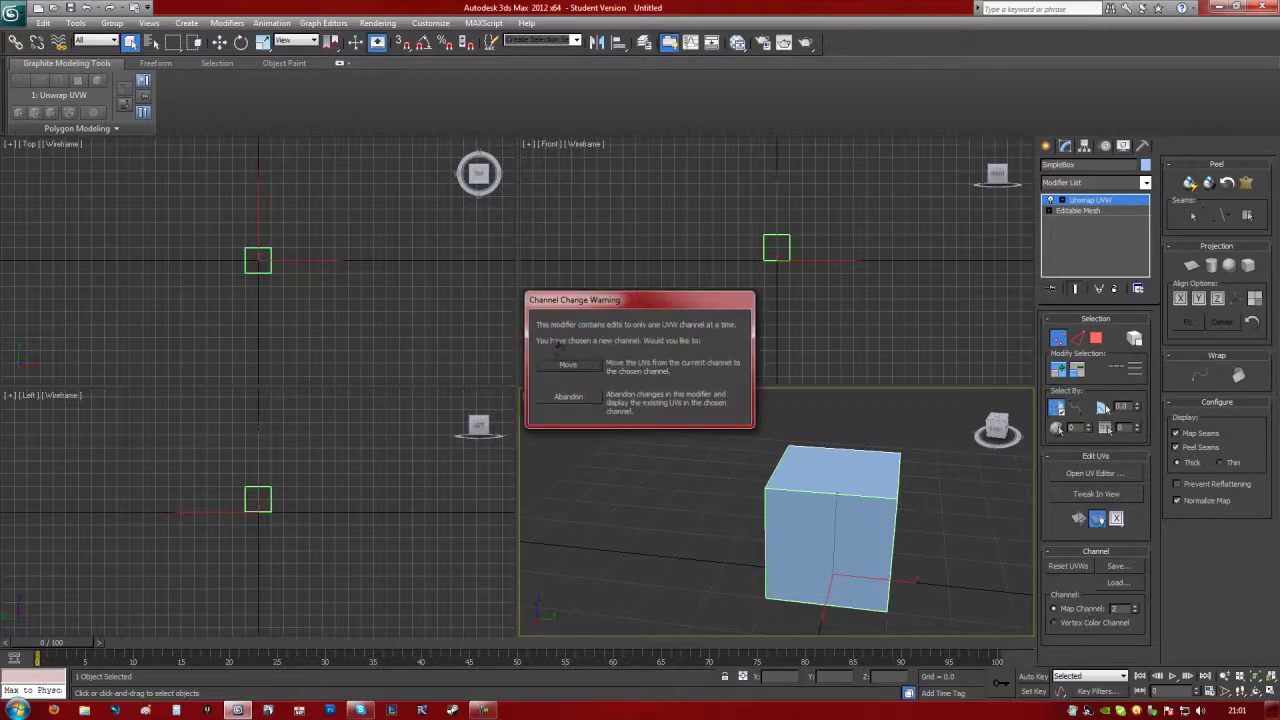
pyautogui.click(568, 366)
# Step: Open the UV editor for map channel 2, select all the box's UV faces, pack them, and reselect them
pyautogui.click(1090, 473)
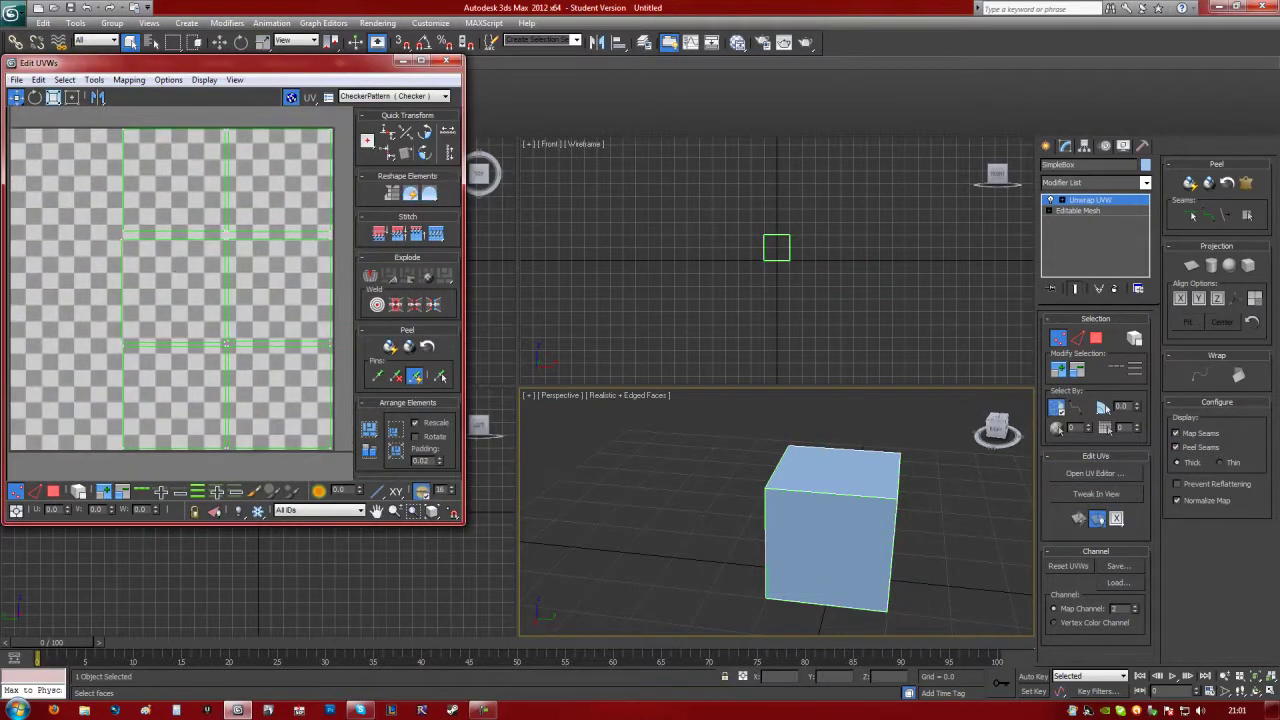
pyautogui.press('3')
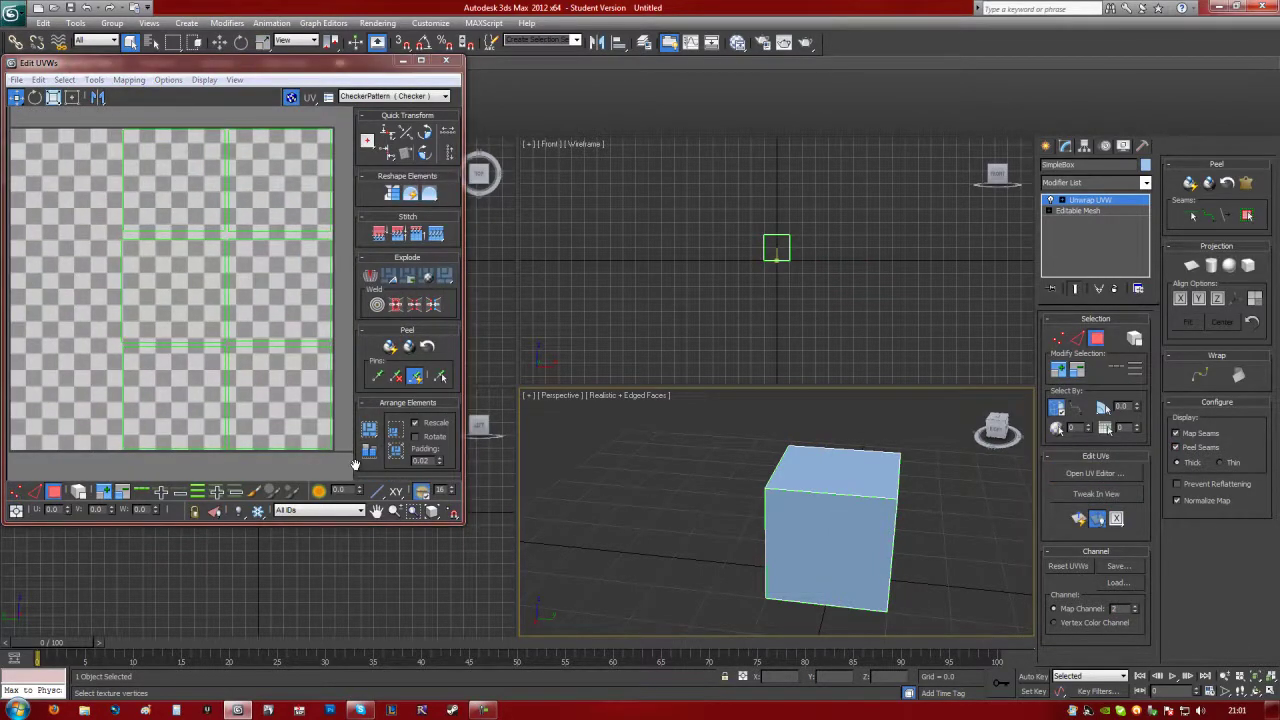
pyautogui.hotkey('ctrl', 'a')
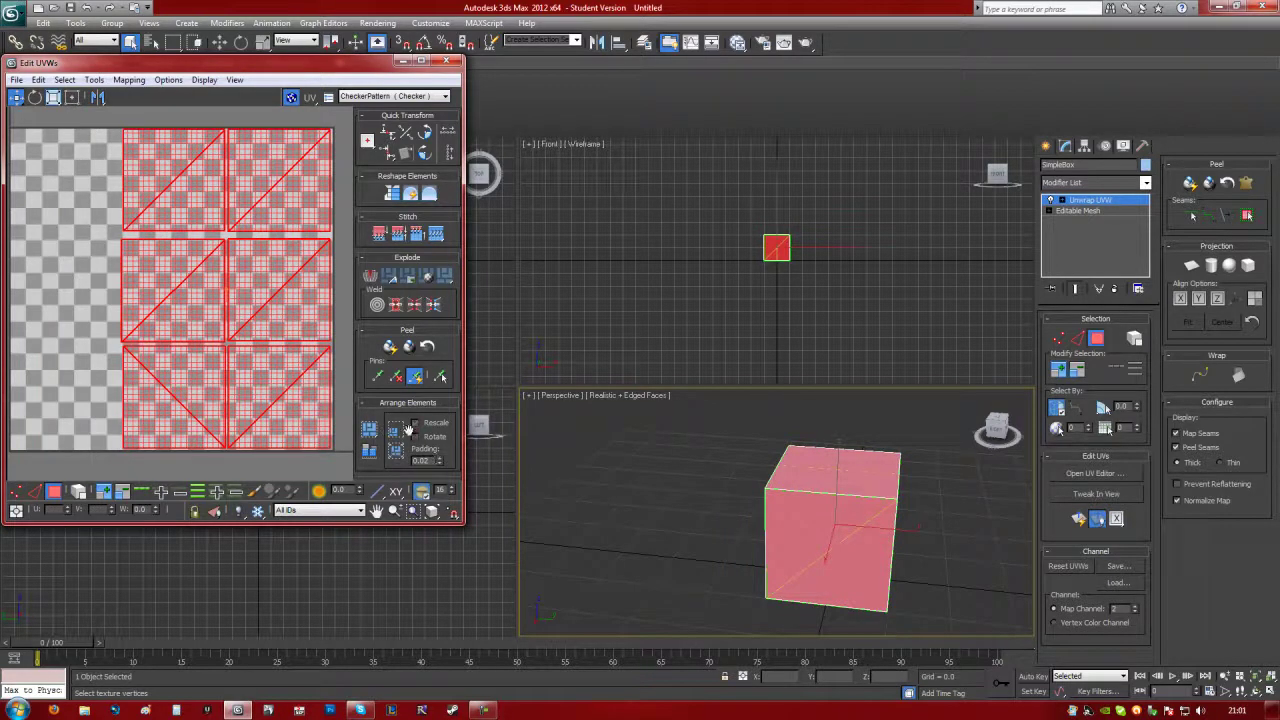
pyautogui.click(369, 428)
pyautogui.click(50, 250)
pyautogui.moveTo(123, 163); pyautogui.dragTo(331, 473)
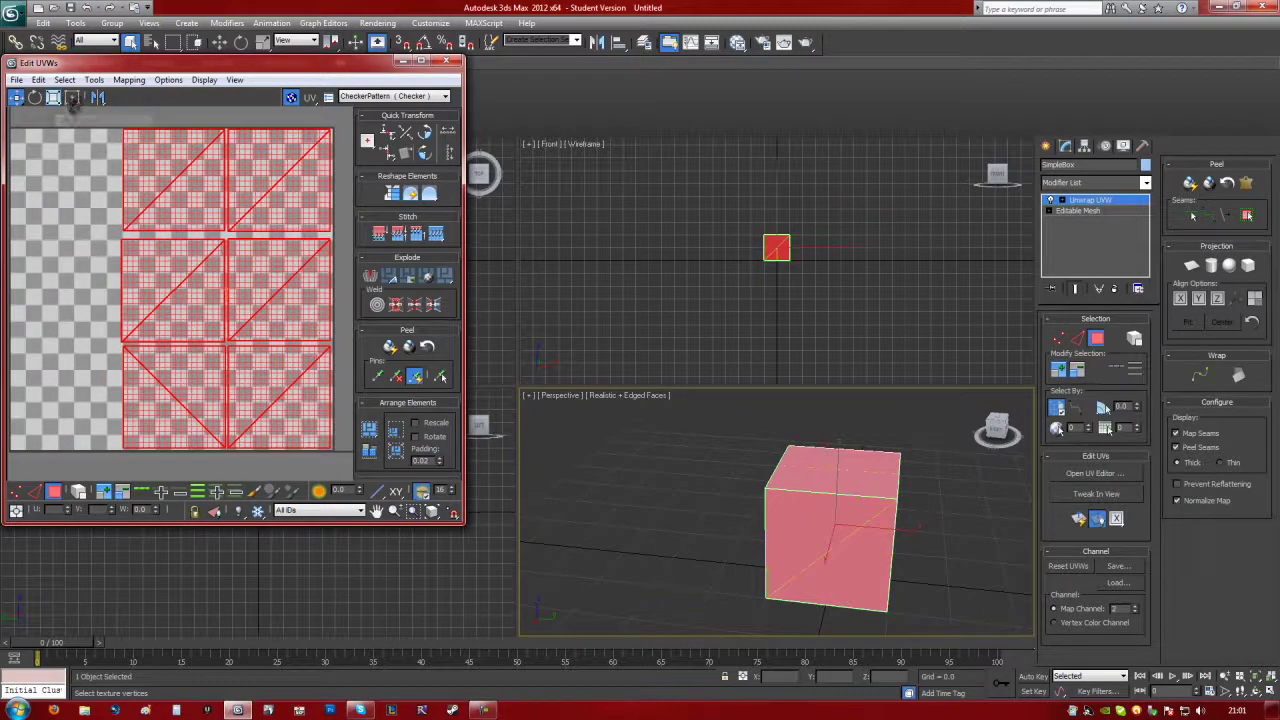
# Step: Resize the packed UV faces slightly with the Freeform tool so a small margin remains inside the texture square
pyautogui.click(72, 97)
pyautogui.moveTo(124, 129); pyautogui.dragTo(129, 134)
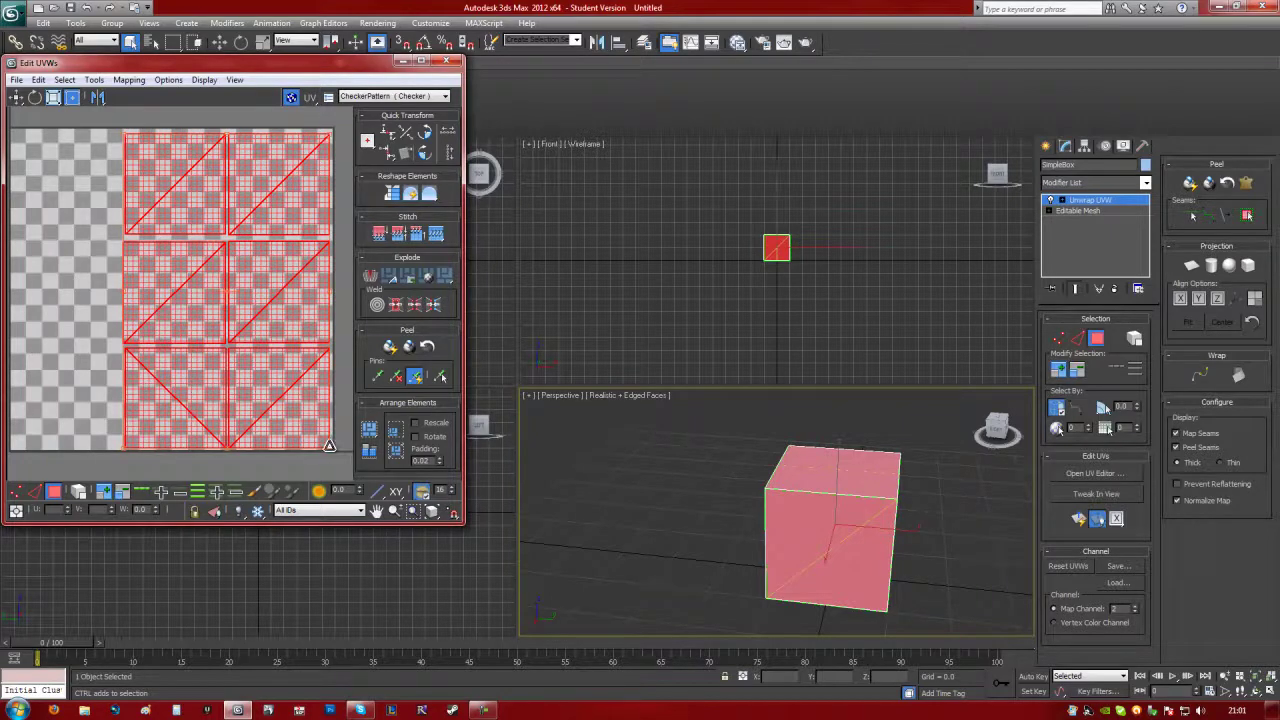
pyautogui.moveTo(327, 444); pyautogui.dragTo(333, 451)
# Step: Move the left column of three UV faces further left, and shrink the whole layout slightly to fit the texture square
pyautogui.click(186, 370)
pyautogui.moveTo(186, 370); pyautogui.dragTo(95, 370)
pyautogui.click(176, 376)
pyautogui.moveTo(69, 188); pyautogui.dragTo(317, 403)
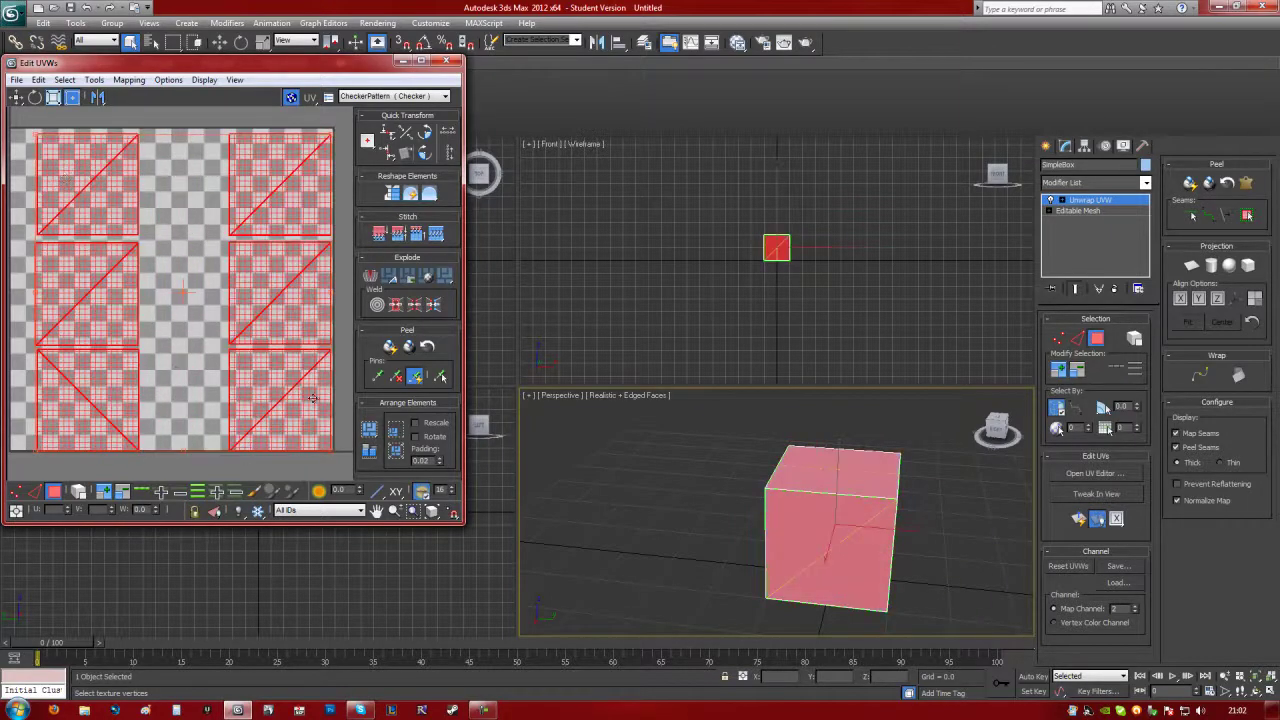
pyautogui.moveTo(332, 452); pyautogui.dragTo(329, 449)
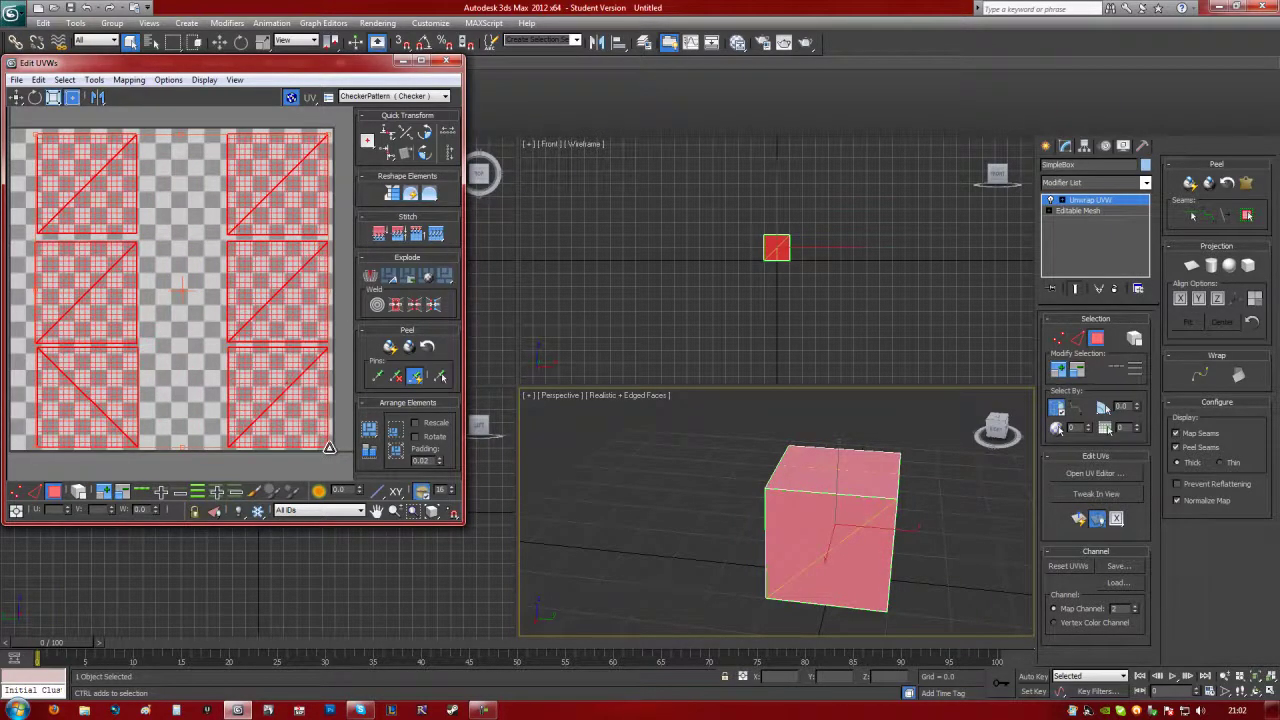
pyautogui.click(317, 466)
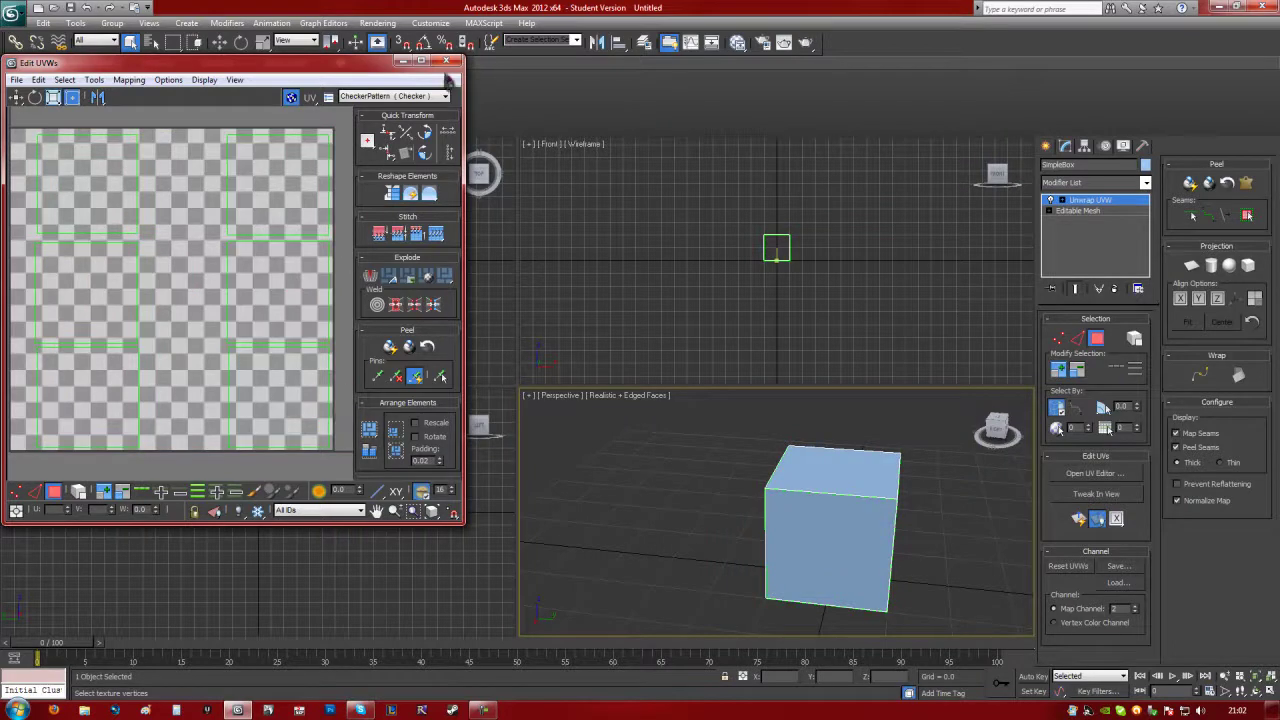
# Step: Close the UV editor and collapse the channel 2 unwrap on SimpleBox to an Editable Mesh
pyautogui.click(447, 60)
pyautogui.rightClick(784, 484)
pyautogui.moveTo(880, 604)
pyautogui.click(960, 608)
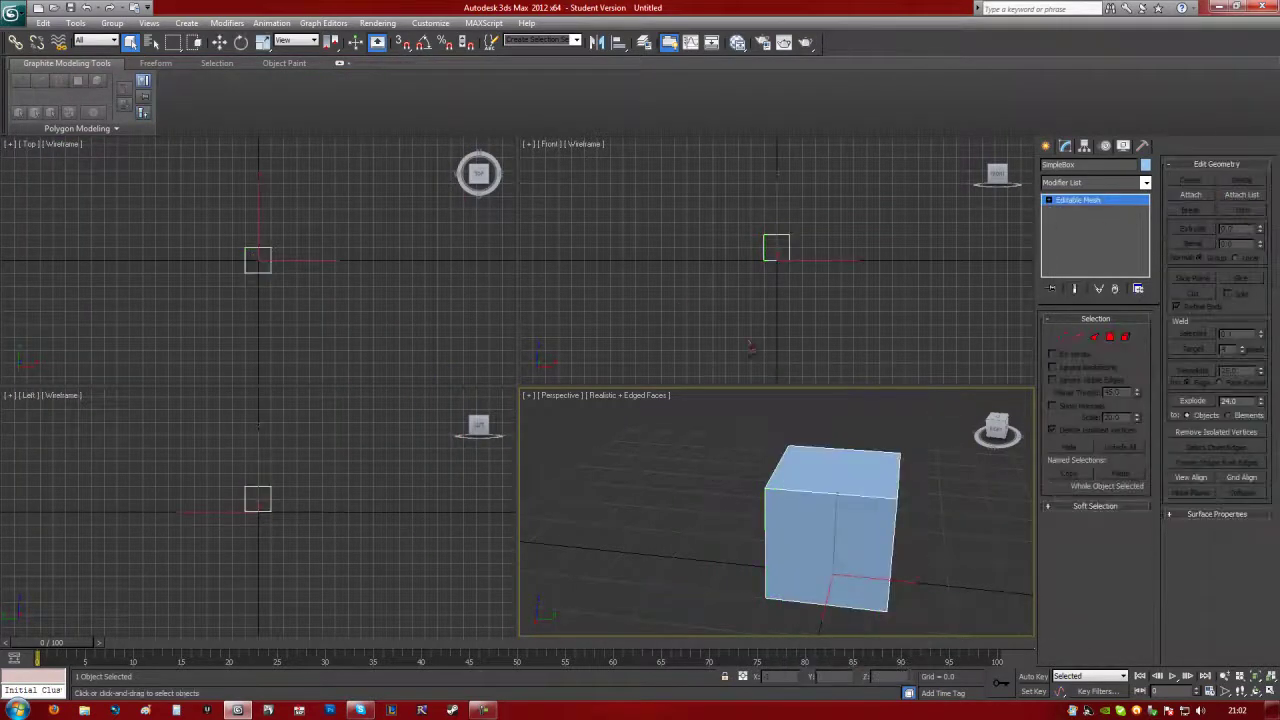
# Step: Create a trial collision box about 62 by 161 by 45 units enclosing SimpleBox, named UBX_SimpleBox, and delete it
pyautogui.moveTo(880, 509); pyautogui.dragTo(840, 502, button='middle')
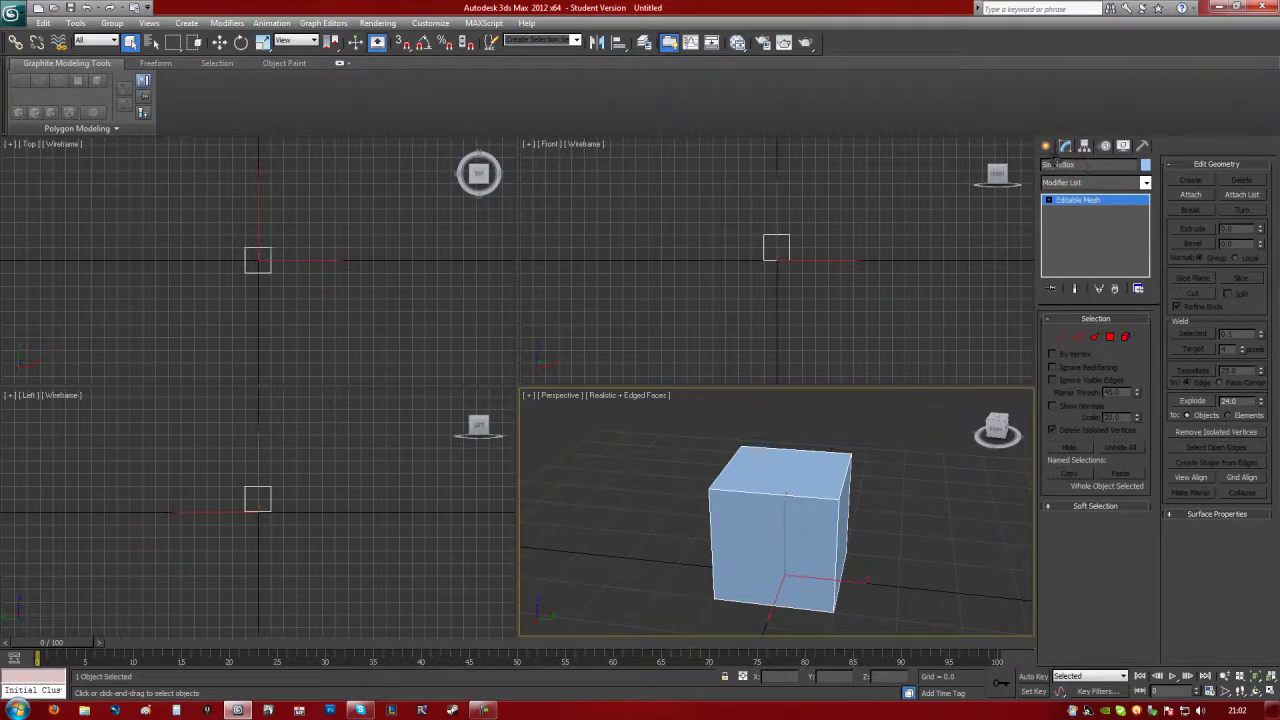
pyautogui.click(1047, 148)
pyautogui.click(1070, 232)
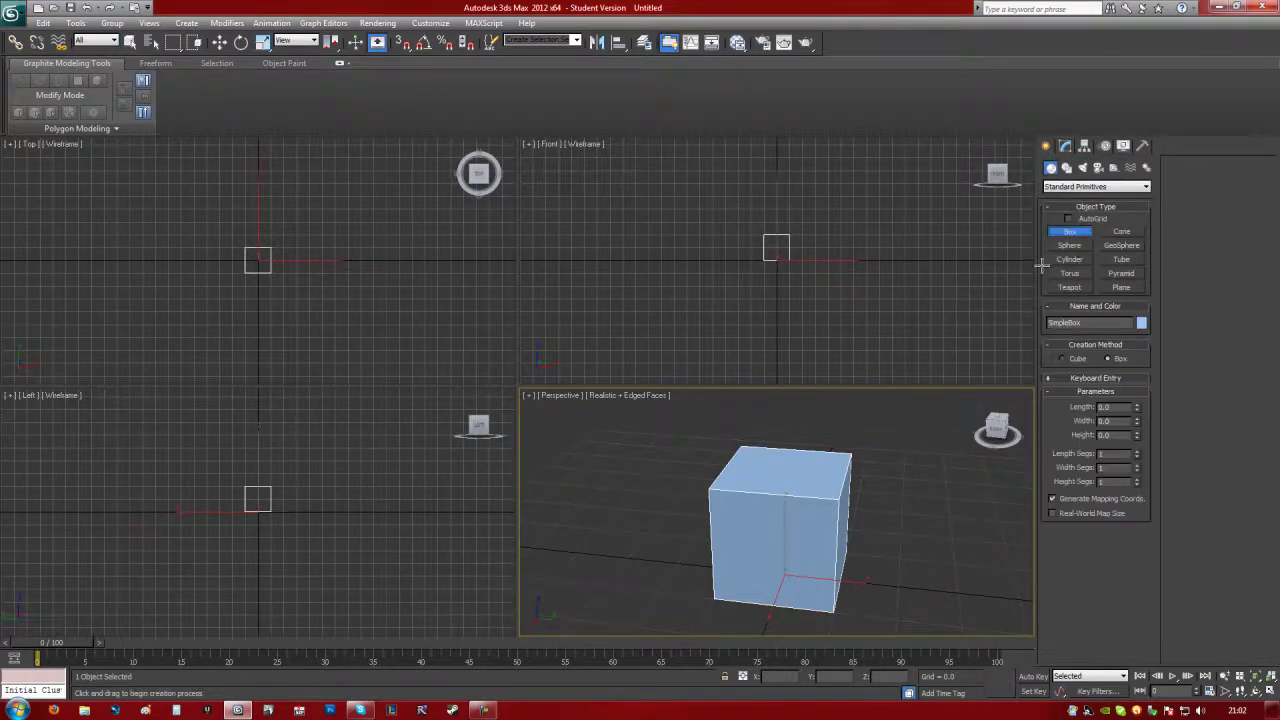
pyautogui.scroll(-5, 789, 429)
pyautogui.moveTo(836, 447); pyautogui.dragTo(609, 596)
pyautogui.click(629, 511)
pyautogui.keyDown('alt'); pyautogui.moveTo(796, 483); pyautogui.dragTo(754, 488, button='middle'); pyautogui.keyUp('alt')
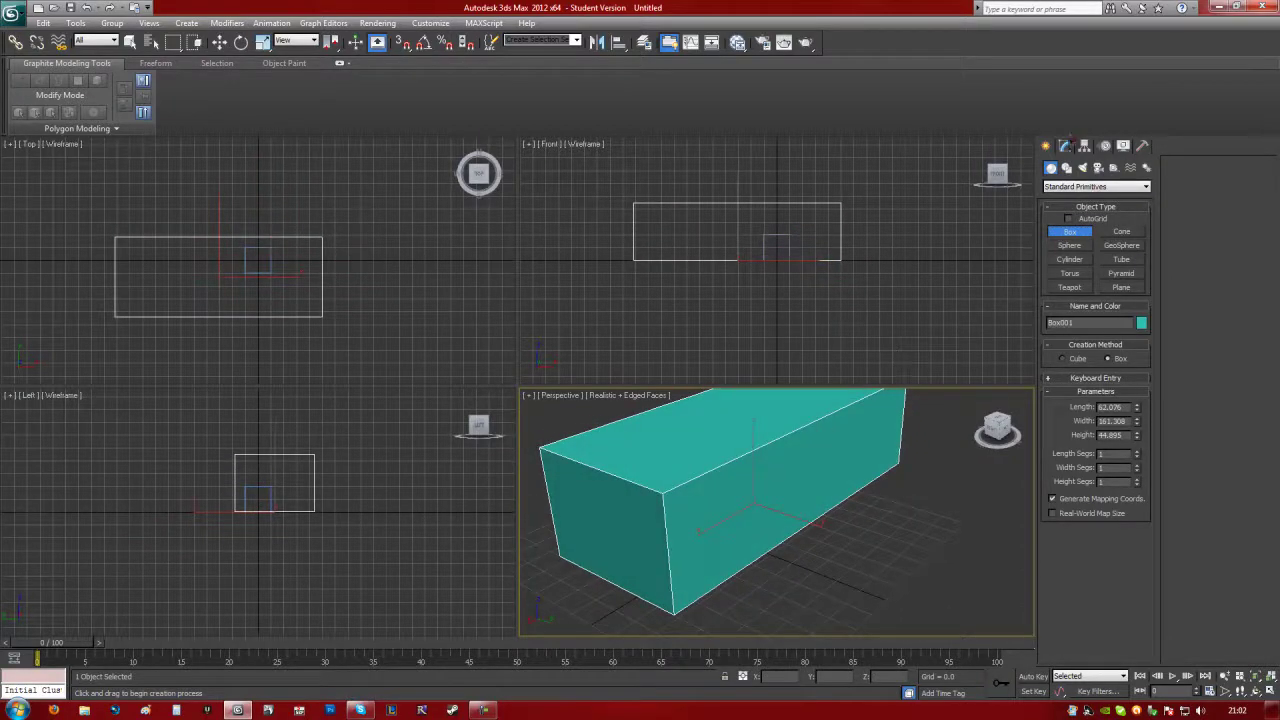
pyautogui.click(1065, 145)
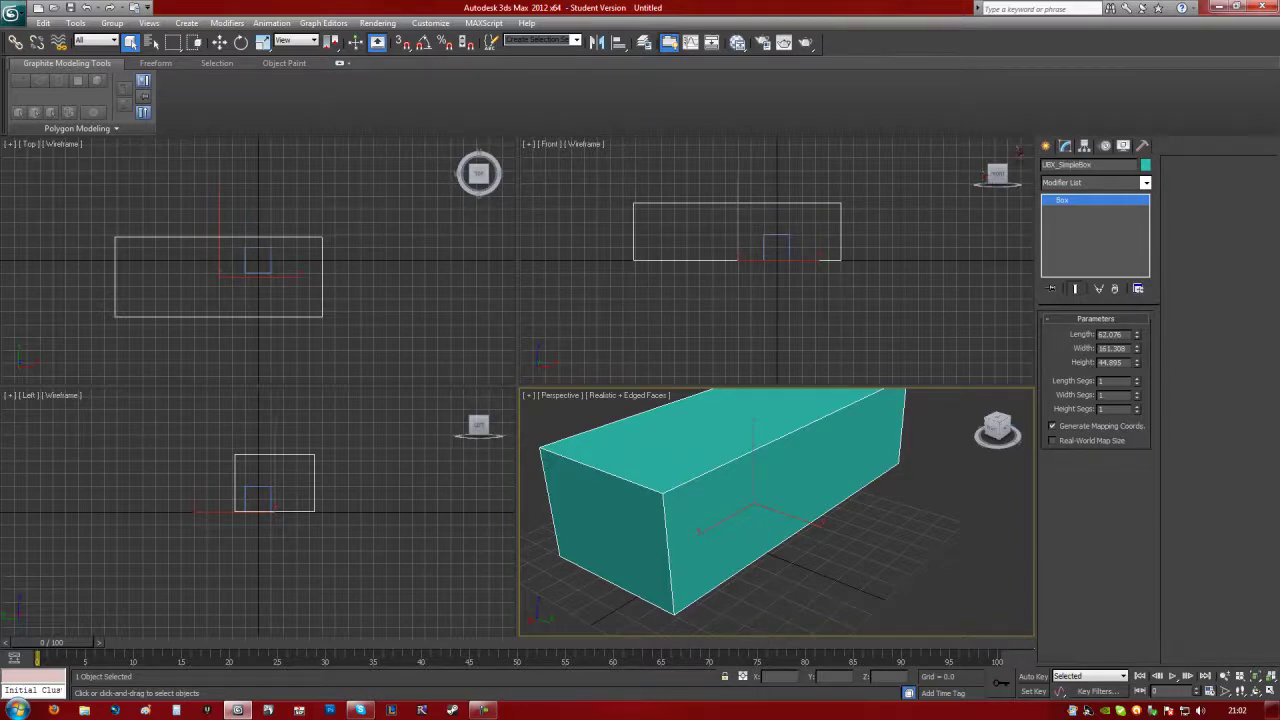
pyautogui.press('Delete')
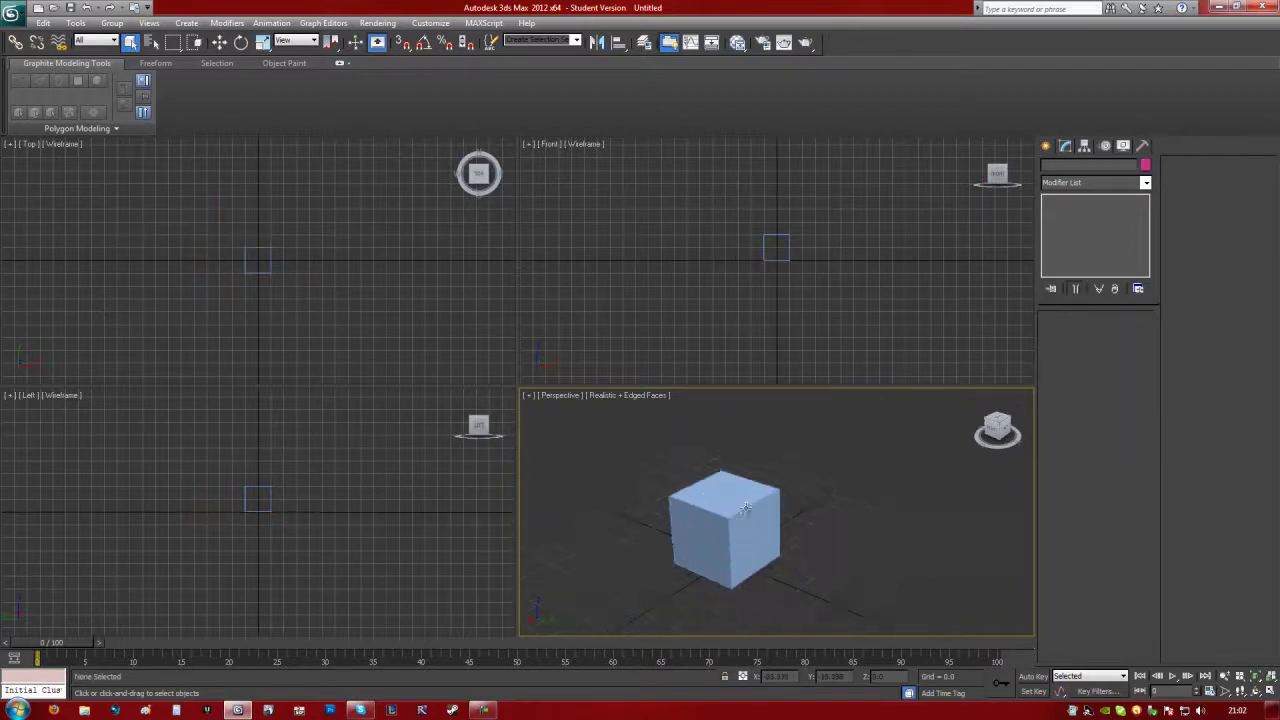
# Step: Clone SimpleBox as a copy while scaling it uniformly to about 105 percent, and begin the copy's name with UCX
pyautogui.keyDown('alt'); pyautogui.moveTo(745, 510); pyautogui.dragTo(776, 480, button='middle'); pyautogui.keyUp('alt')
pyautogui.click(828, 522)
pyautogui.press('r')
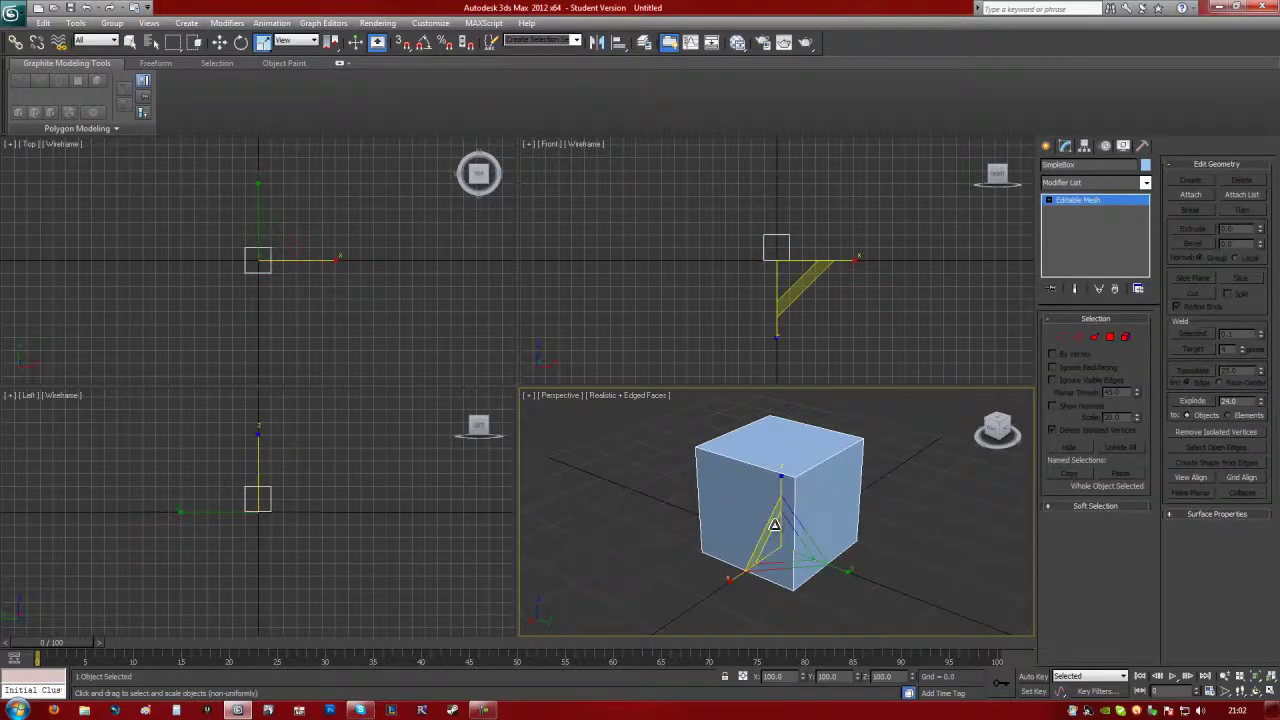
pyautogui.keyDown('shift'); pyautogui.moveTo(780, 540); pyautogui.dragTo(782, 530); pyautogui.keyUp('shift')
pyautogui.moveTo(582, 381); pyautogui.dragTo(476, 369)
pyautogui.write('UCX')
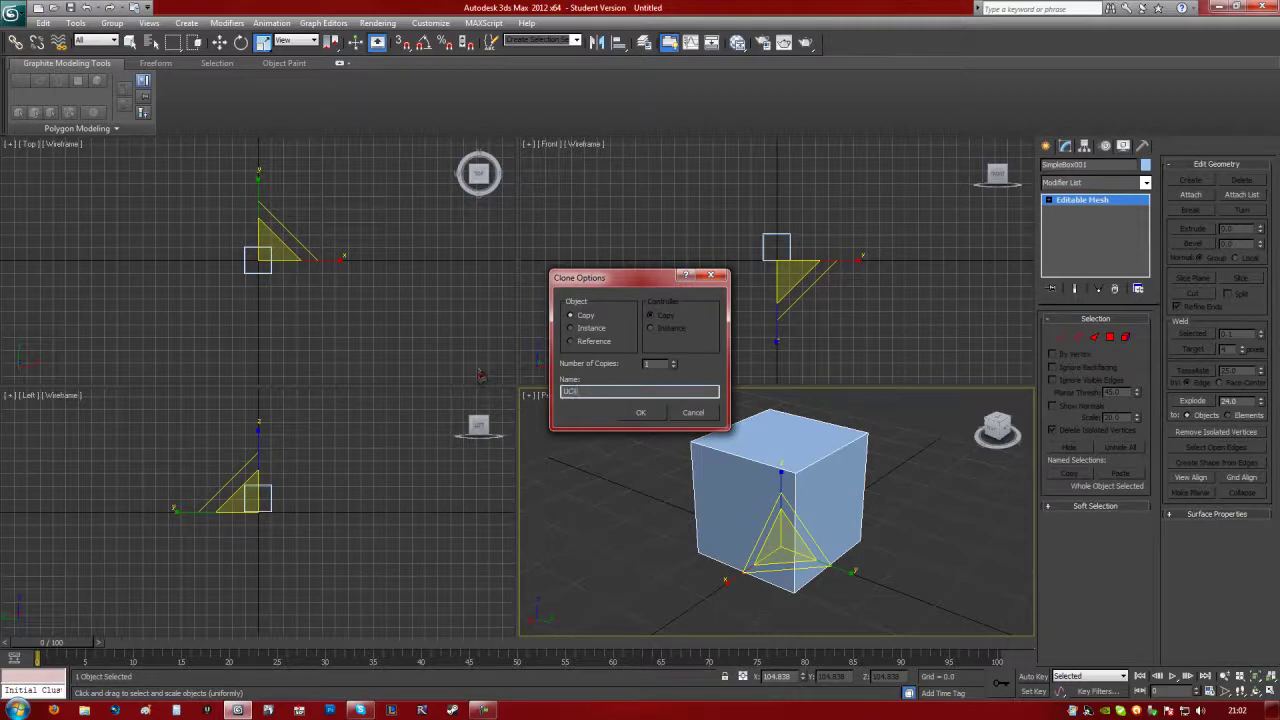
# Step: Switch to Firefox and open the Collision section of the UDN FBX Static Mesh Pipeline page
pyautogui.hotkey('alt', 'Tab')
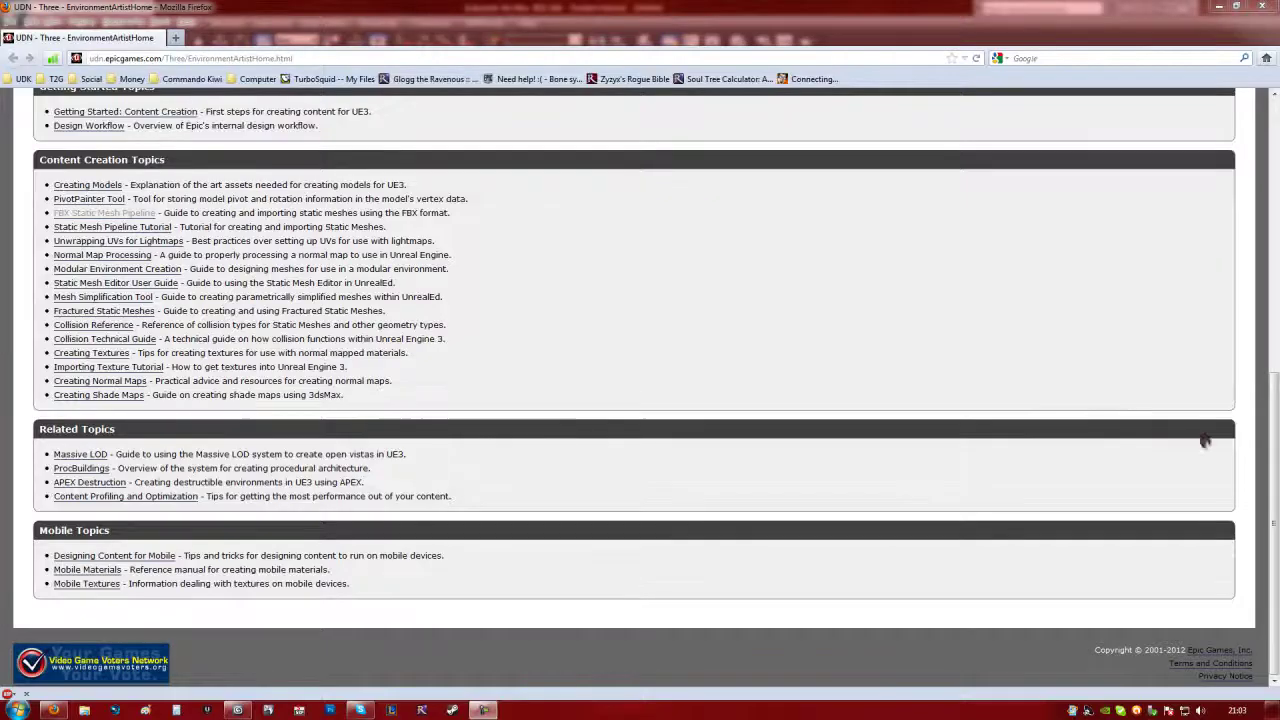
pyautogui.scroll(5, 778, 235)
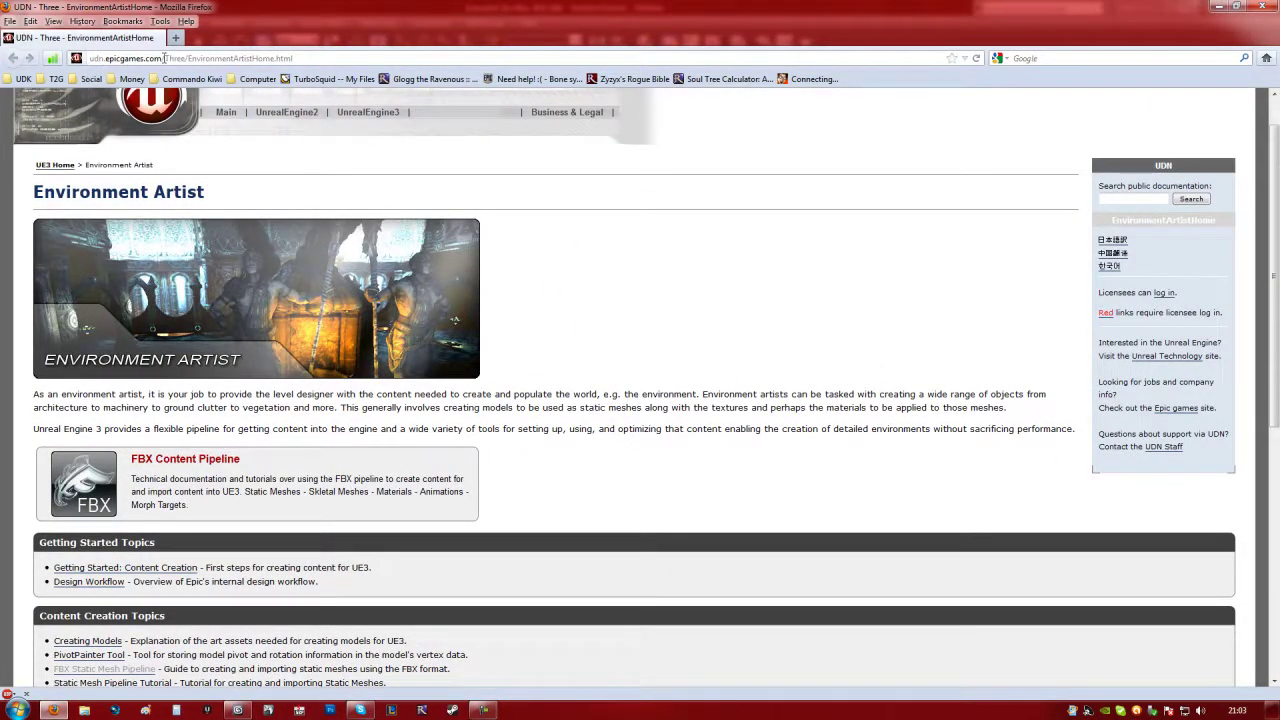
pyautogui.scroll(-3, 230, 180)
pyautogui.scroll(3, 257, 228)
pyautogui.scroll(-7, 230, 250)
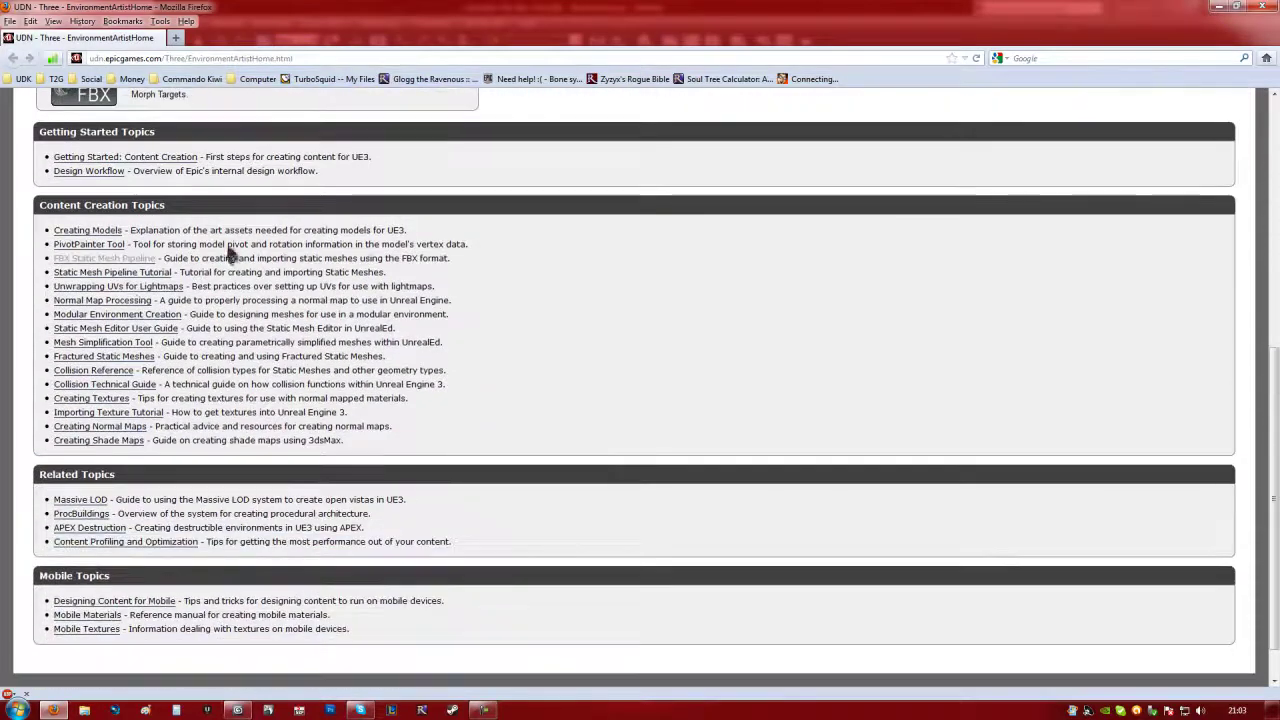
pyautogui.click(104, 259)
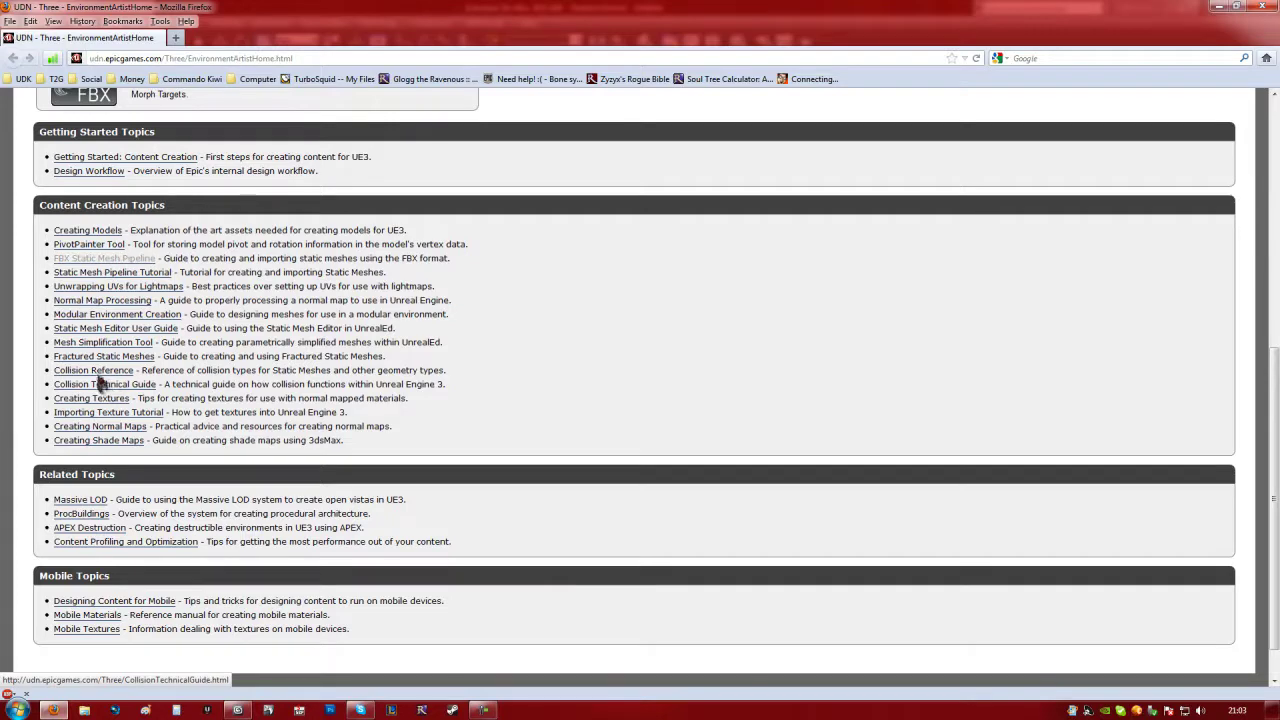
pyautogui.click(101, 262)
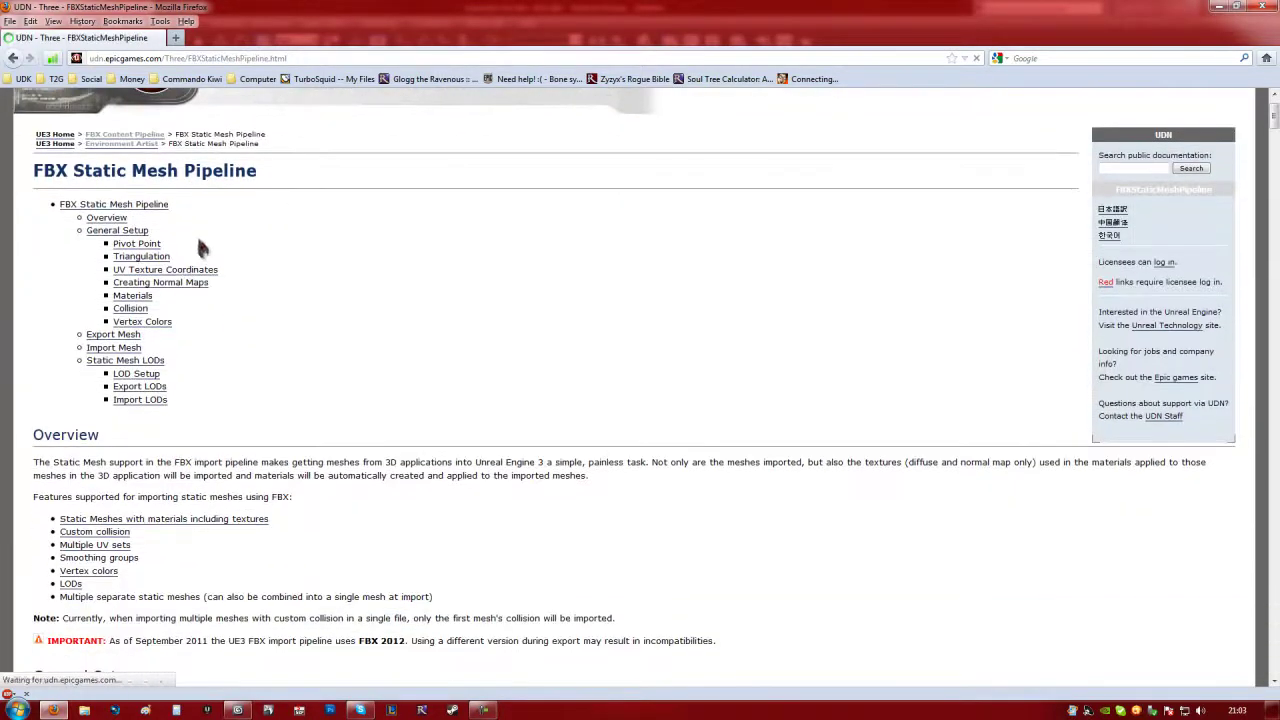
pyautogui.click(140, 310)
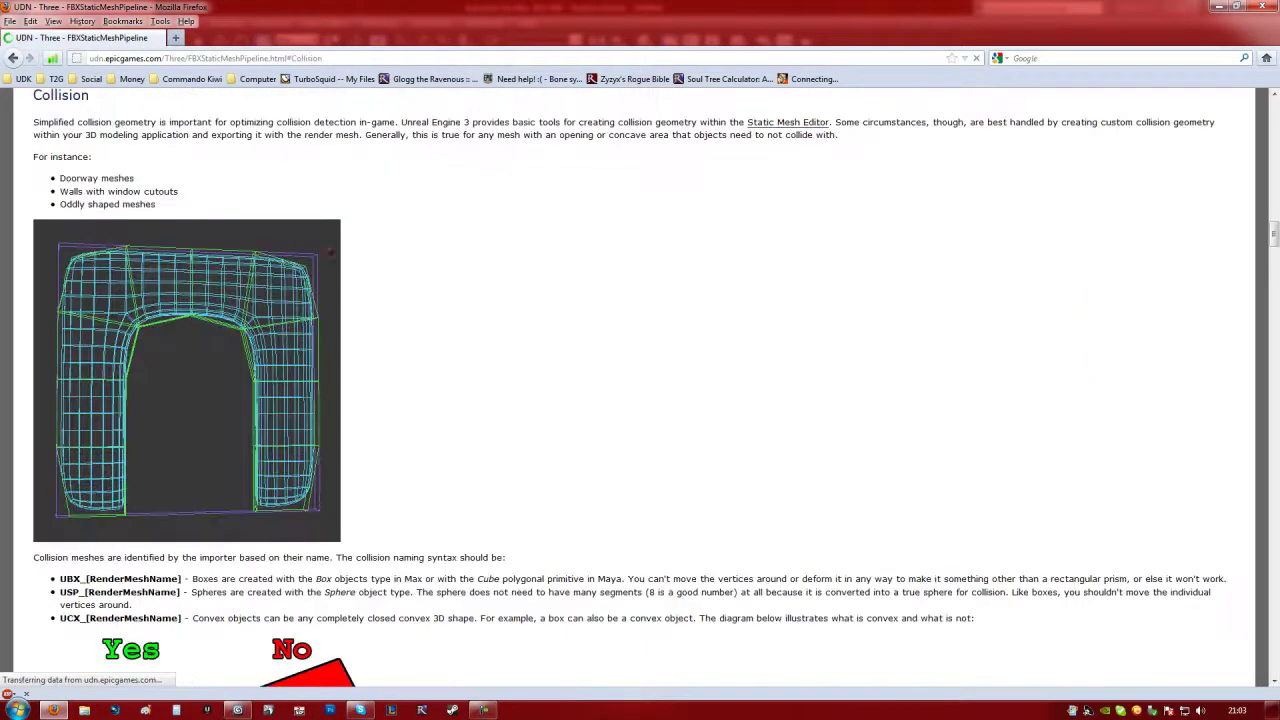
# Step: Examine the naming syntax for UBX, USP and UCX collision meshes, and return to 3ds Max
pyautogui.scroll(-3, 51, 371)
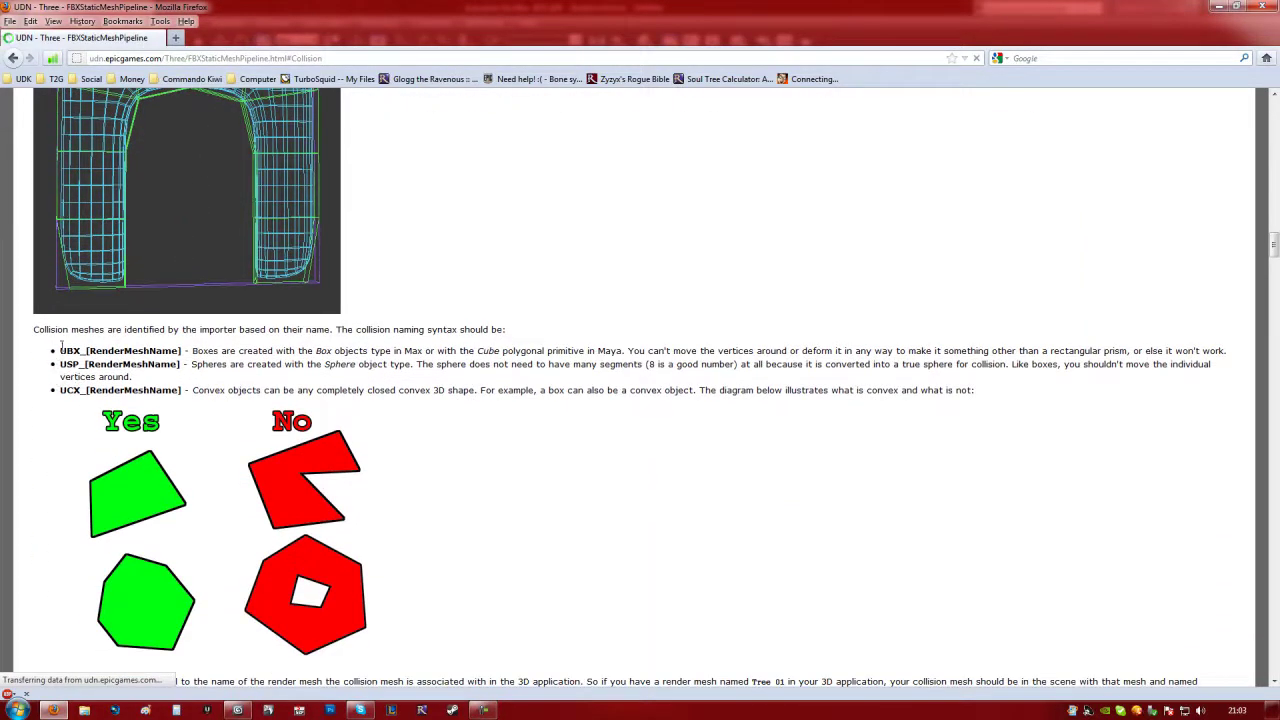
pyautogui.moveTo(63, 350); pyautogui.dragTo(232, 350)
pyautogui.click(232, 349)
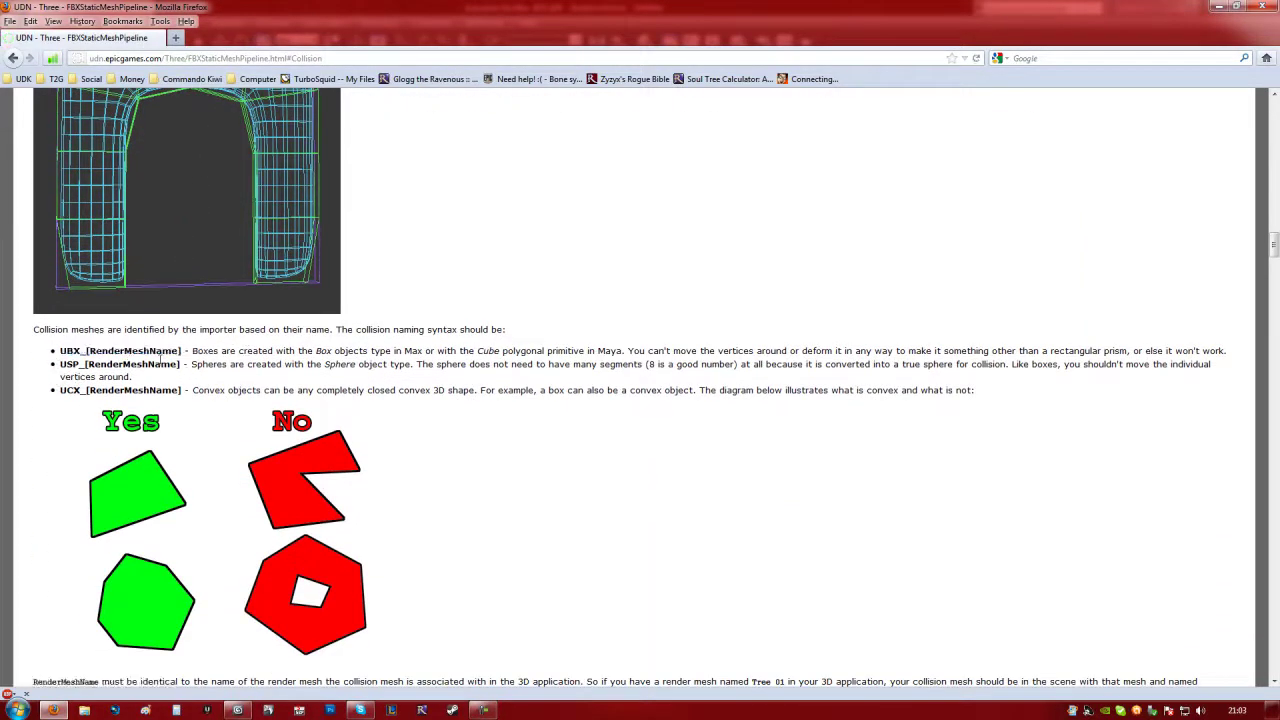
pyautogui.moveTo(58, 364); pyautogui.dragTo(150, 364)
pyautogui.click(212, 366)
pyautogui.moveTo(60, 390); pyautogui.dragTo(140, 390)
pyautogui.click(152, 390)
pyautogui.click(1268, 16)
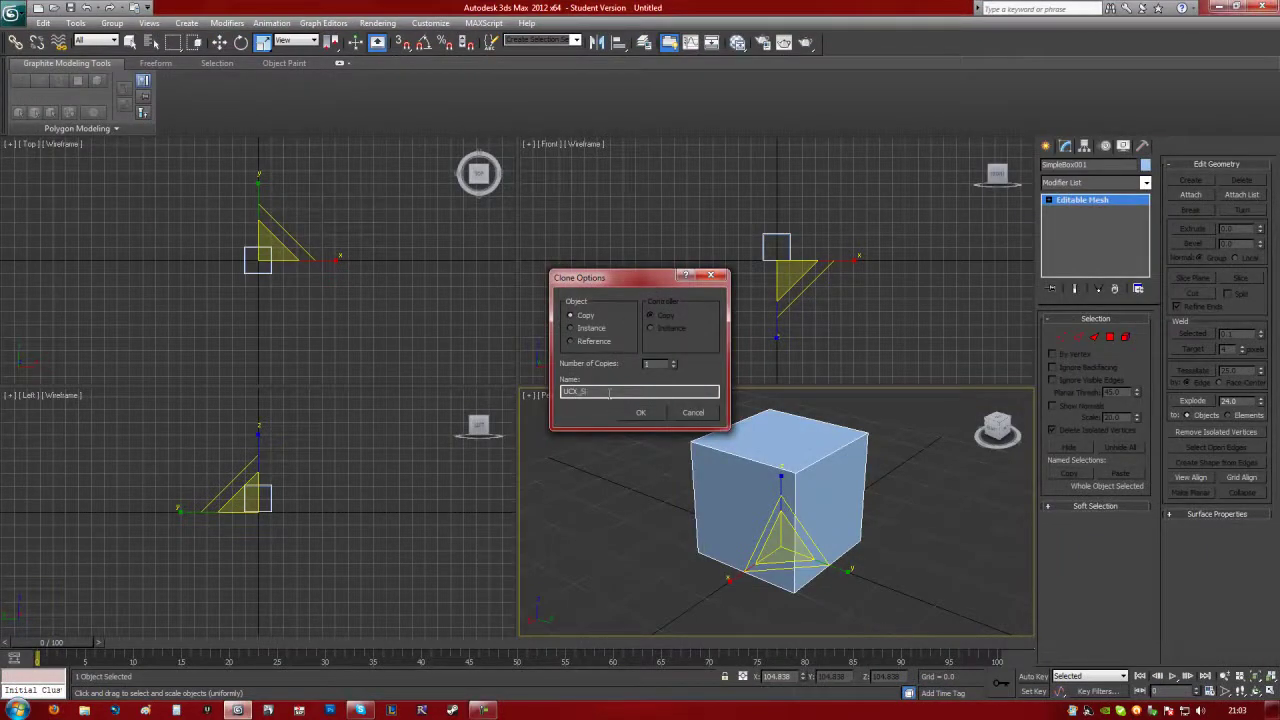
# Step: Finish creating the copy under the name UCX_SimpleBox and check both objects in the scene's object list
pyautogui.press('Return')
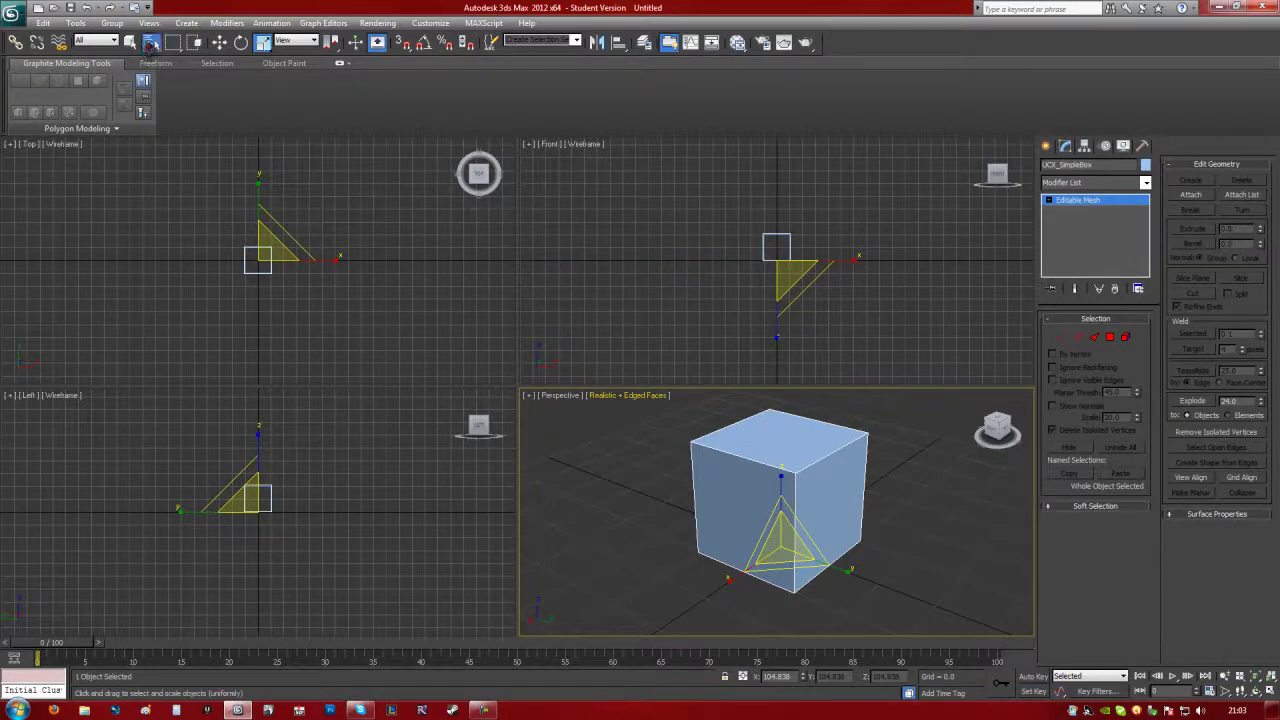
pyautogui.click(152, 43)
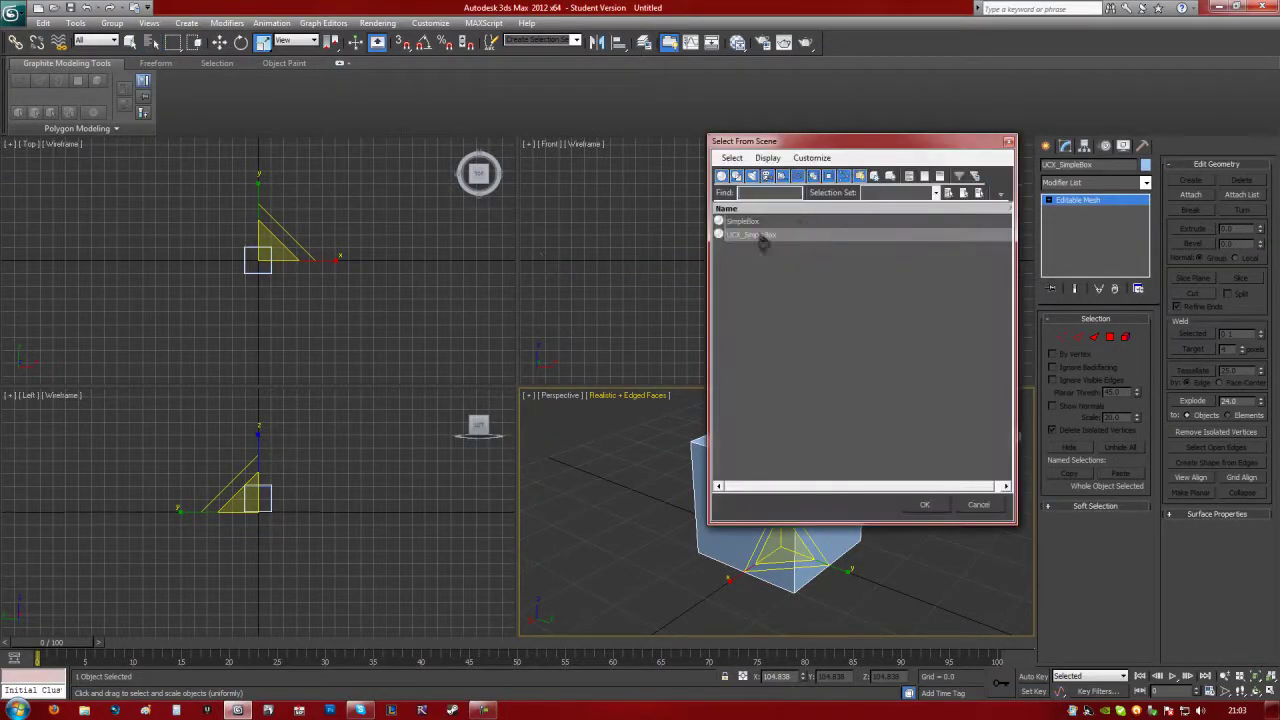
pyautogui.click(925, 505)
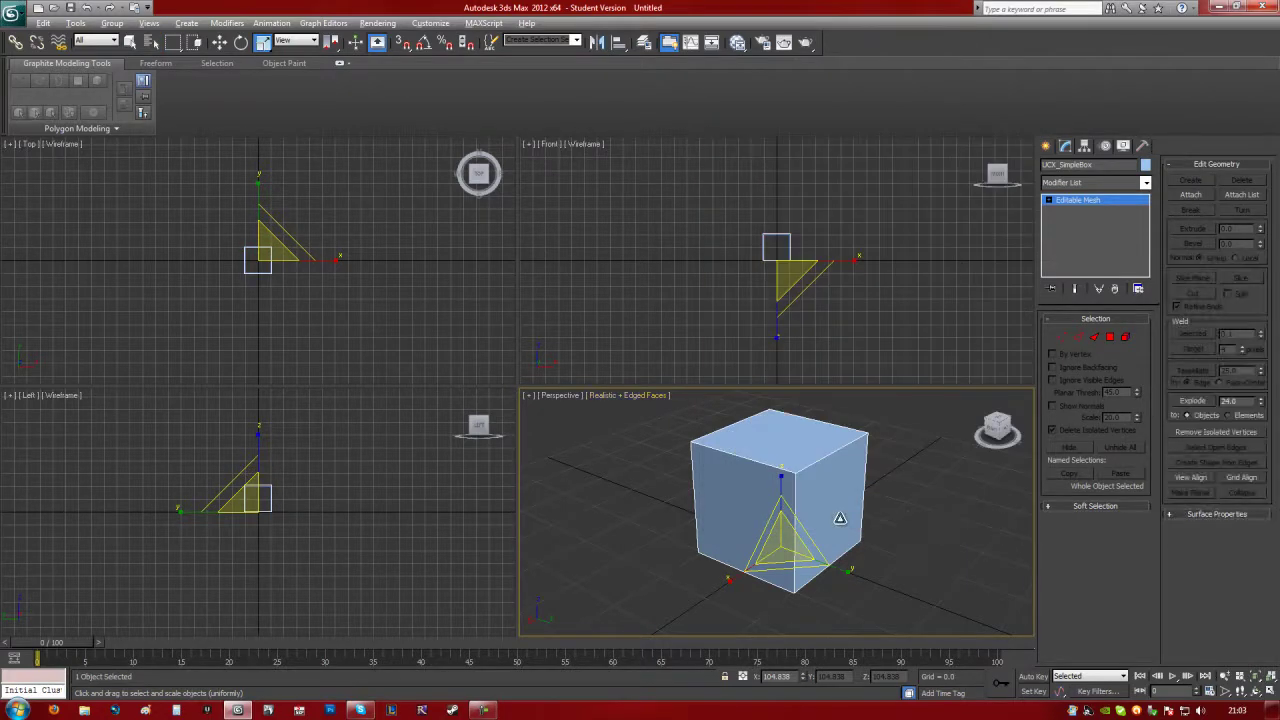
# Step: Make UCX_SimpleBox see-through, stretch it along X to roughly twice the width of SimpleBox, and deselect it
pyautogui.hotkey('alt', 'x')
pyautogui.keyDown('alt'); pyautogui.moveTo(822, 505); pyautogui.dragTo(807, 556, button='middle'); pyautogui.keyUp('alt')
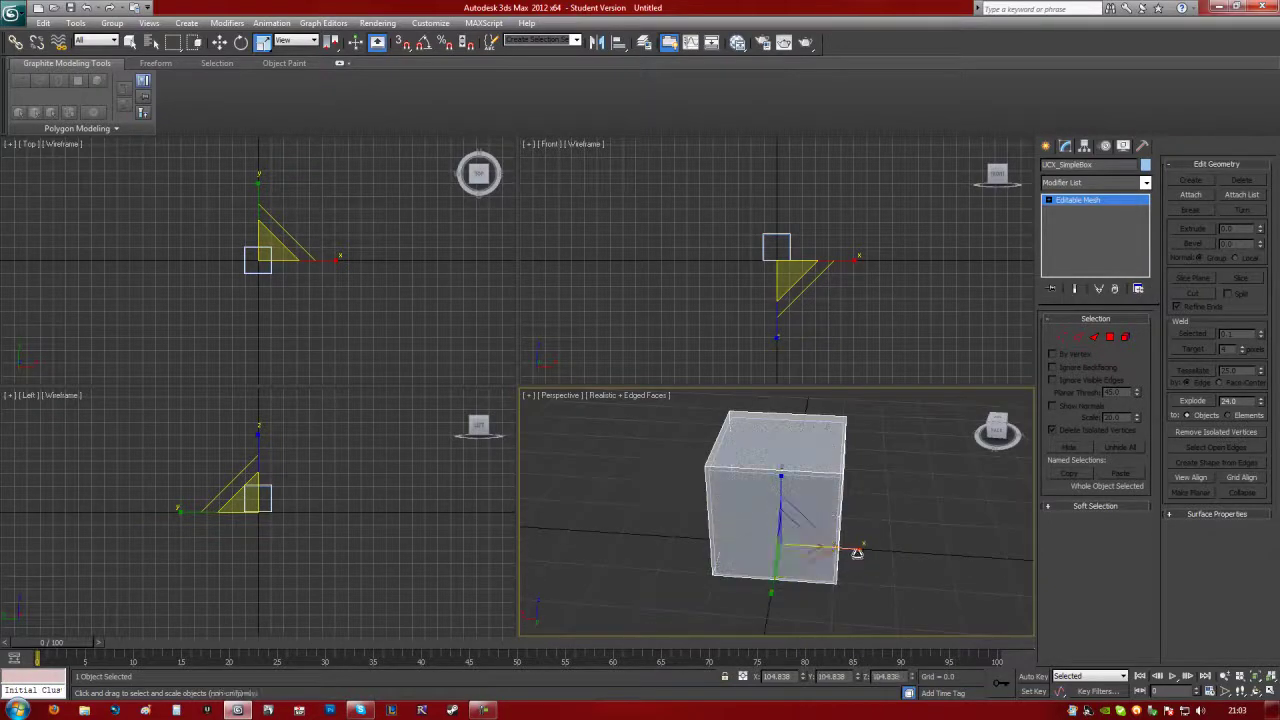
pyautogui.moveTo(860, 551); pyautogui.dragTo(938, 588)
pyautogui.click(938, 588)
pyautogui.keyDown('alt'); pyautogui.moveTo(831, 500); pyautogui.dragTo(791, 486, button='middle'); pyautogui.keyUp('alt')
# Step: Save the scene as UDKCollision in the scenes folder
pyautogui.hotkey('ctrl', 's')
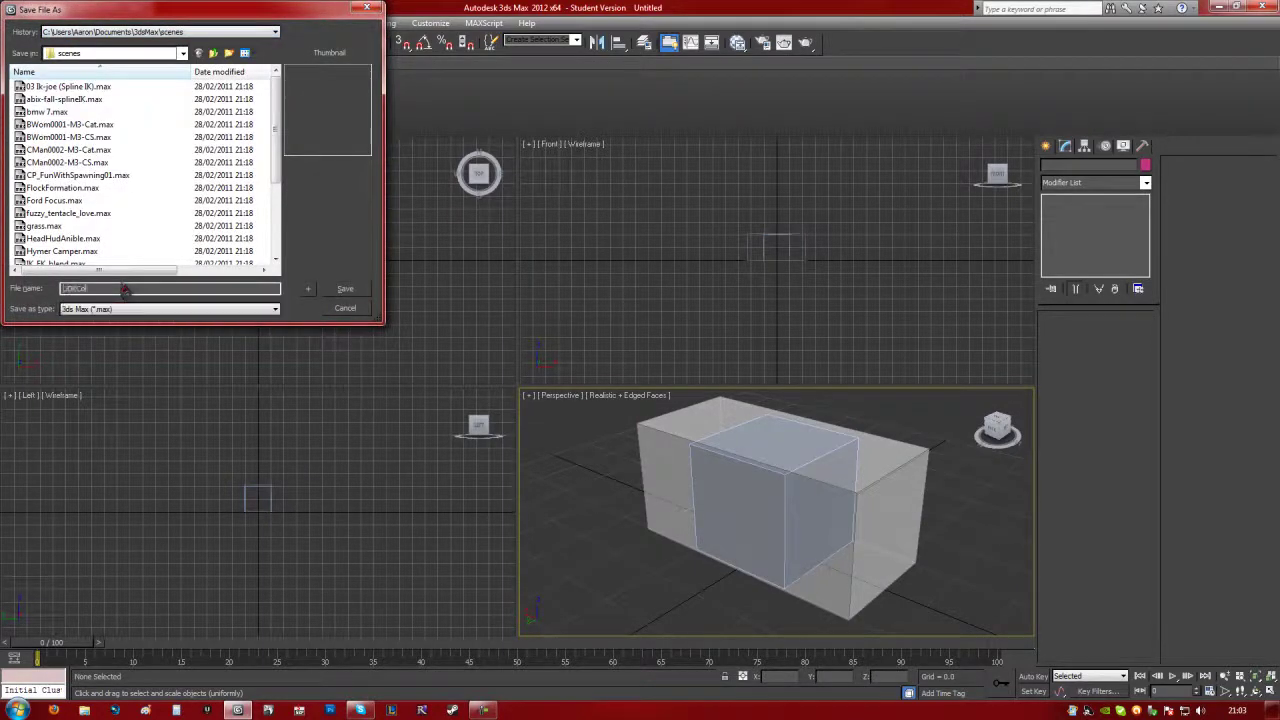
pyautogui.write('UDKCollision')
pyautogui.press('Return')
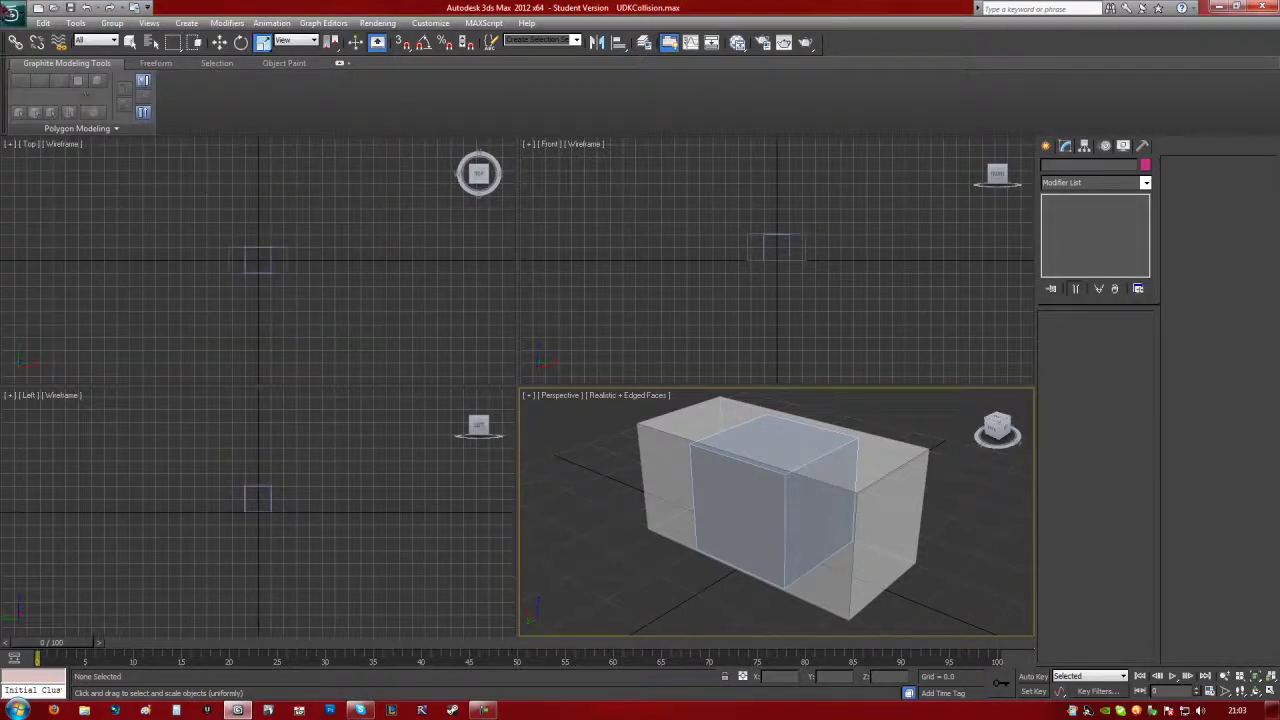
# Step: Start exporting the scene to the Desktop as an Autodesk FBX file named SimpleBox
pyautogui.click(12, 12)
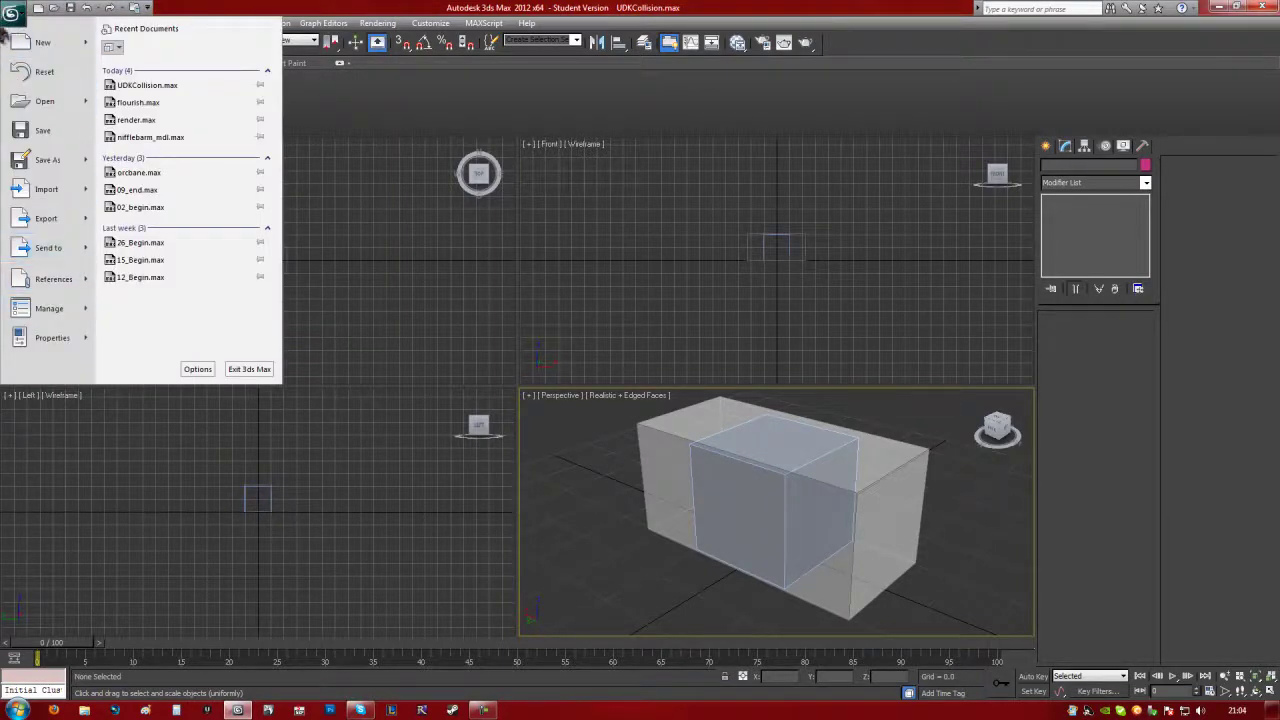
pyautogui.click(47, 220)
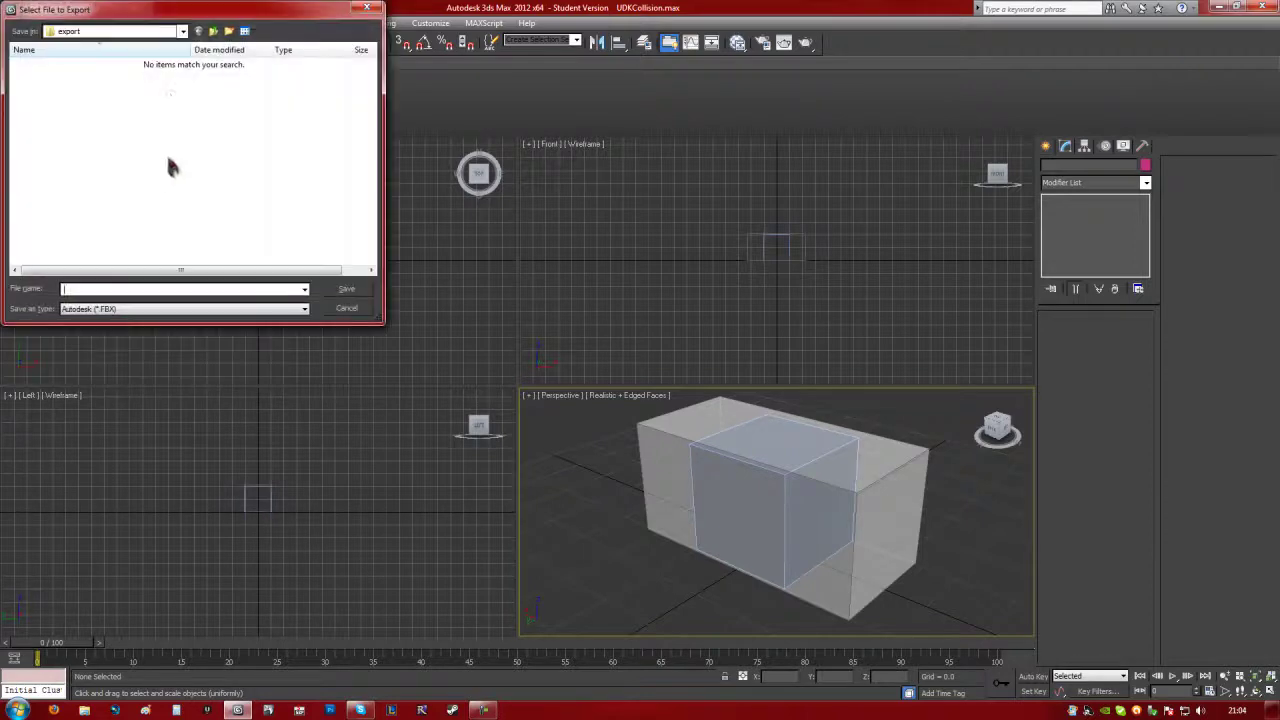
pyautogui.click(133, 32)
pyautogui.click(78, 57)
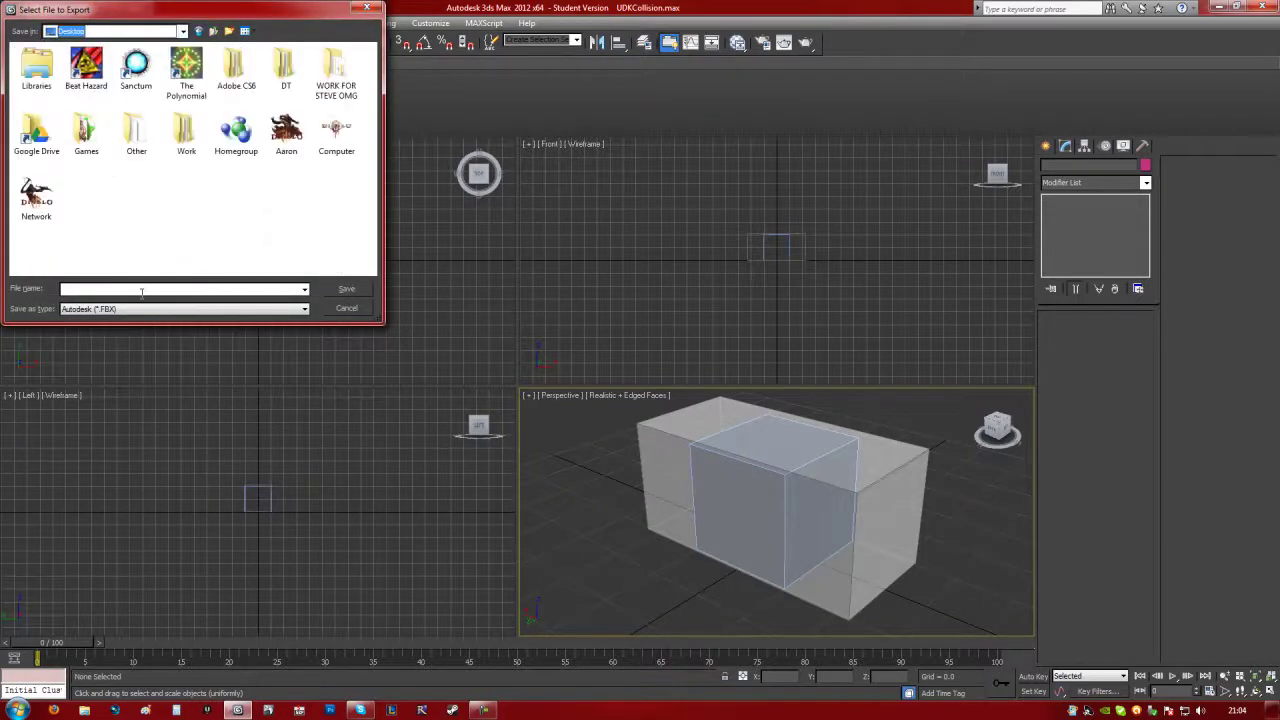
pyautogui.click(131, 288)
pyautogui.write('Sm')
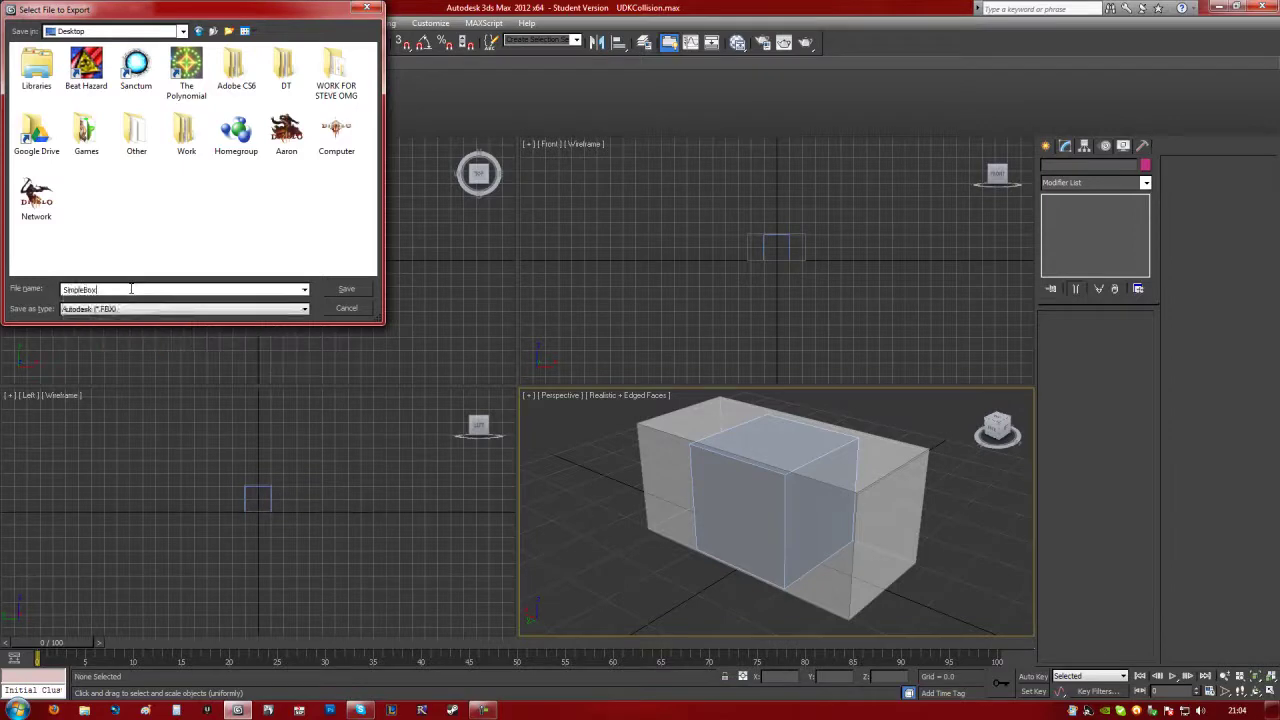
pyautogui.click(110, 310)
pyautogui.click(346, 289)
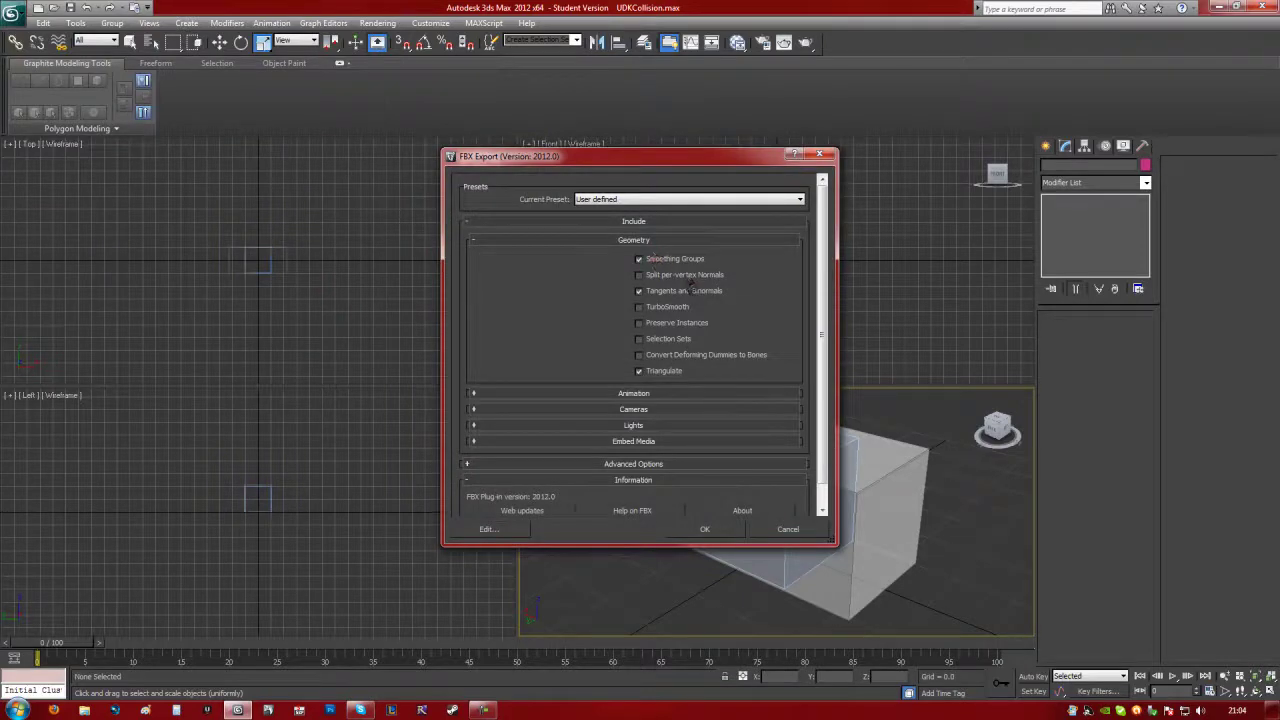
# Step: Review the geometry, animation, cameras and lights sections of the FBX export options and run the export
pyautogui.click(592, 242)
pyautogui.click(609, 257)
pyautogui.click(610, 257)
pyautogui.click(620, 272)
pyautogui.click(622, 272)
pyautogui.click(627, 290)
pyautogui.click(627, 290)
pyautogui.click(633, 307)
pyautogui.click(633, 307)
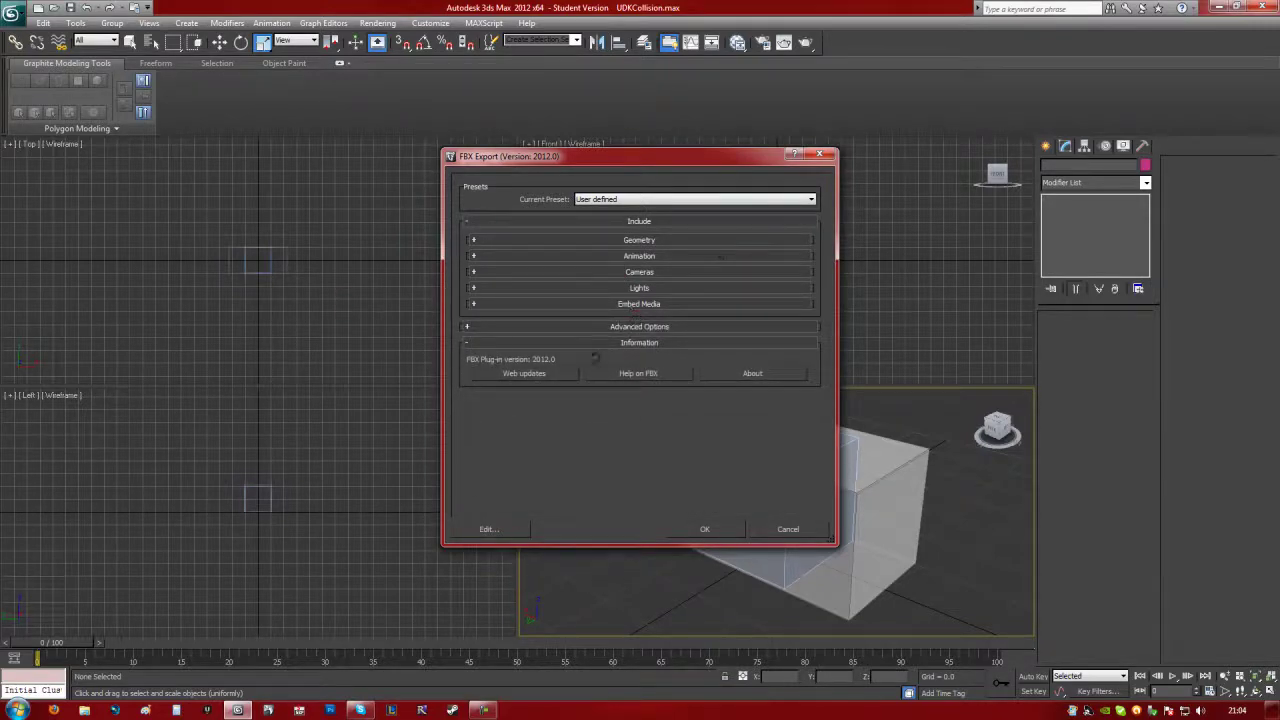
pyautogui.click(716, 531)
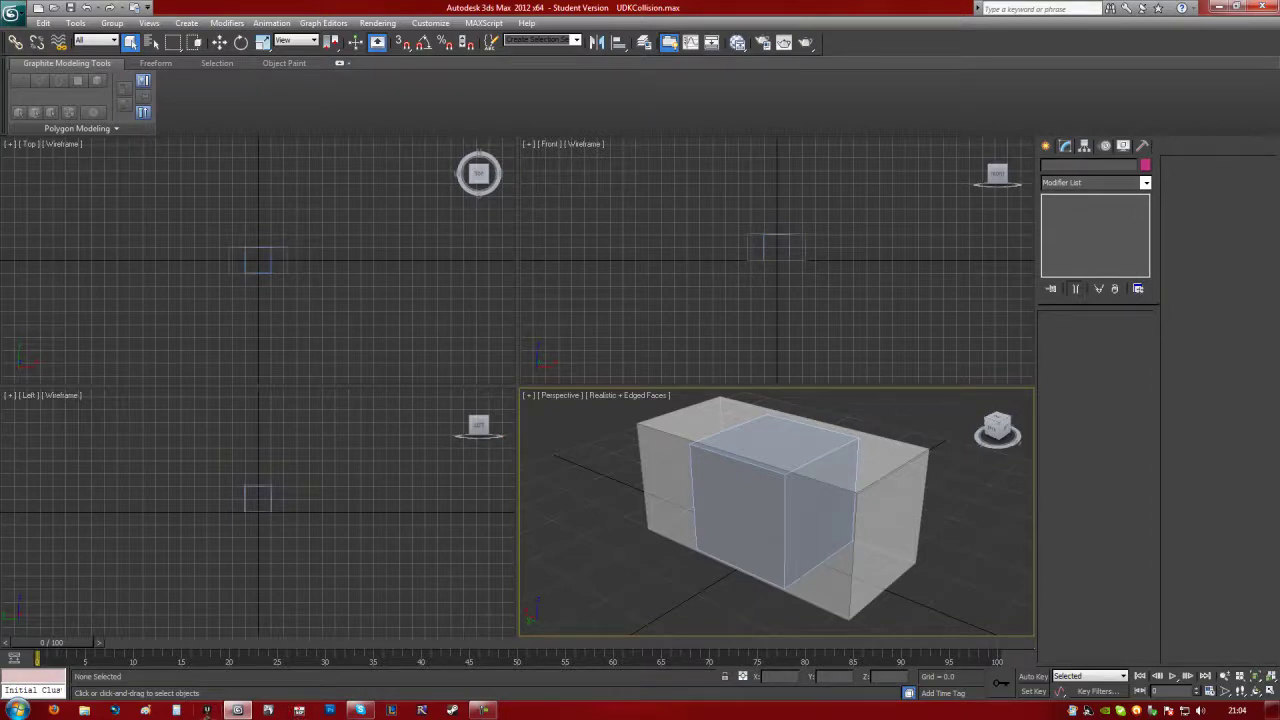
# Step: Switch to the Unreal Development Kit and choose SimpleBox.FBX from the Desktop for import into the Content Browser
pyautogui.click(207, 709)
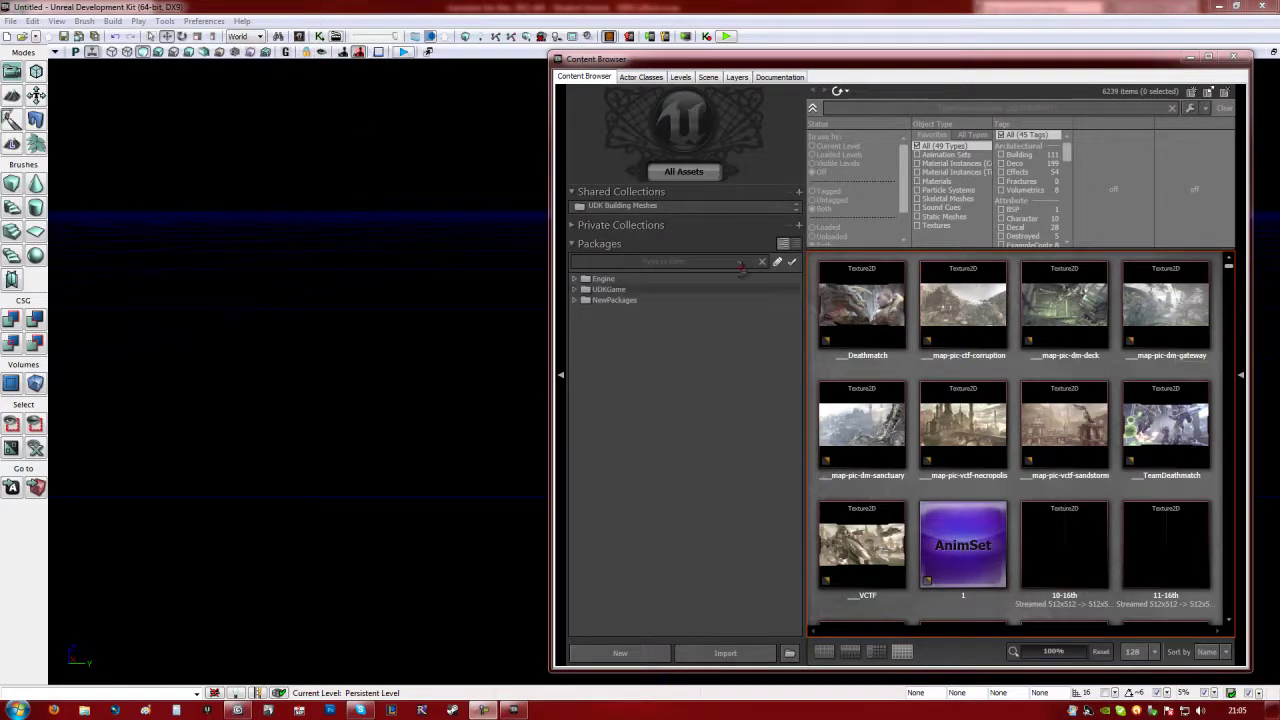
pyautogui.click(706, 656)
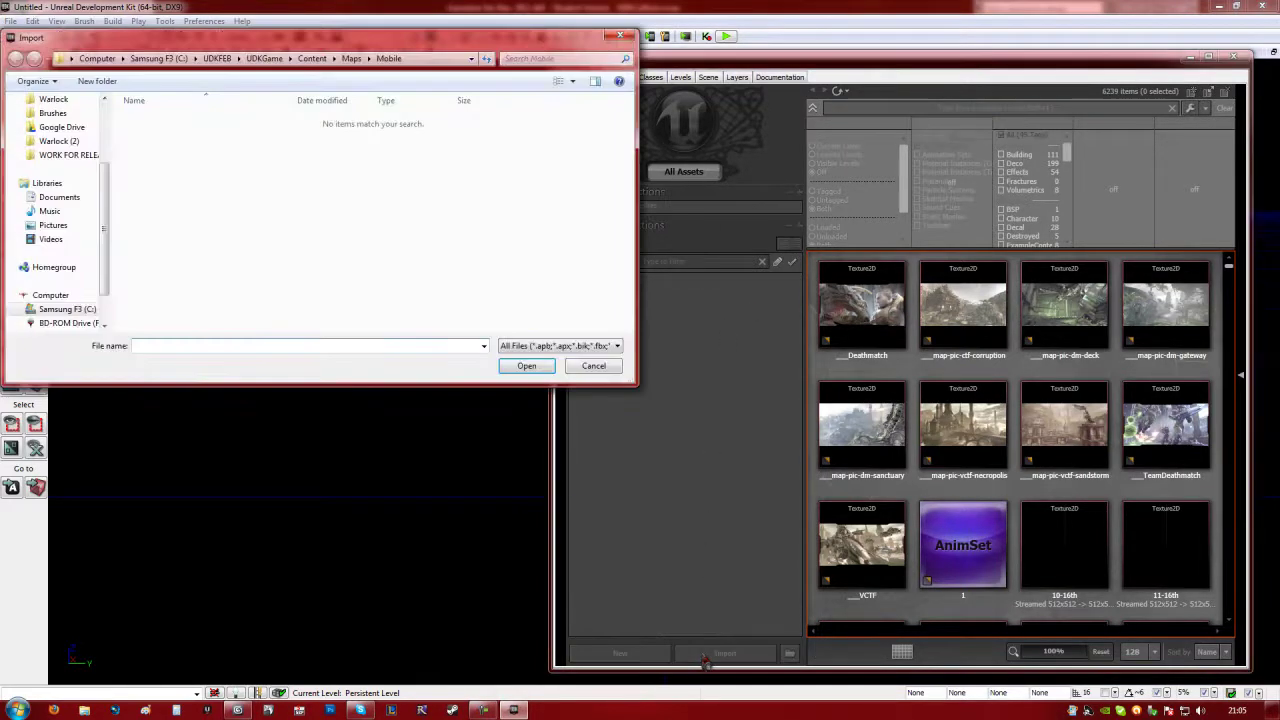
pyautogui.moveTo(108, 186); pyautogui.dragTo(107, 127)
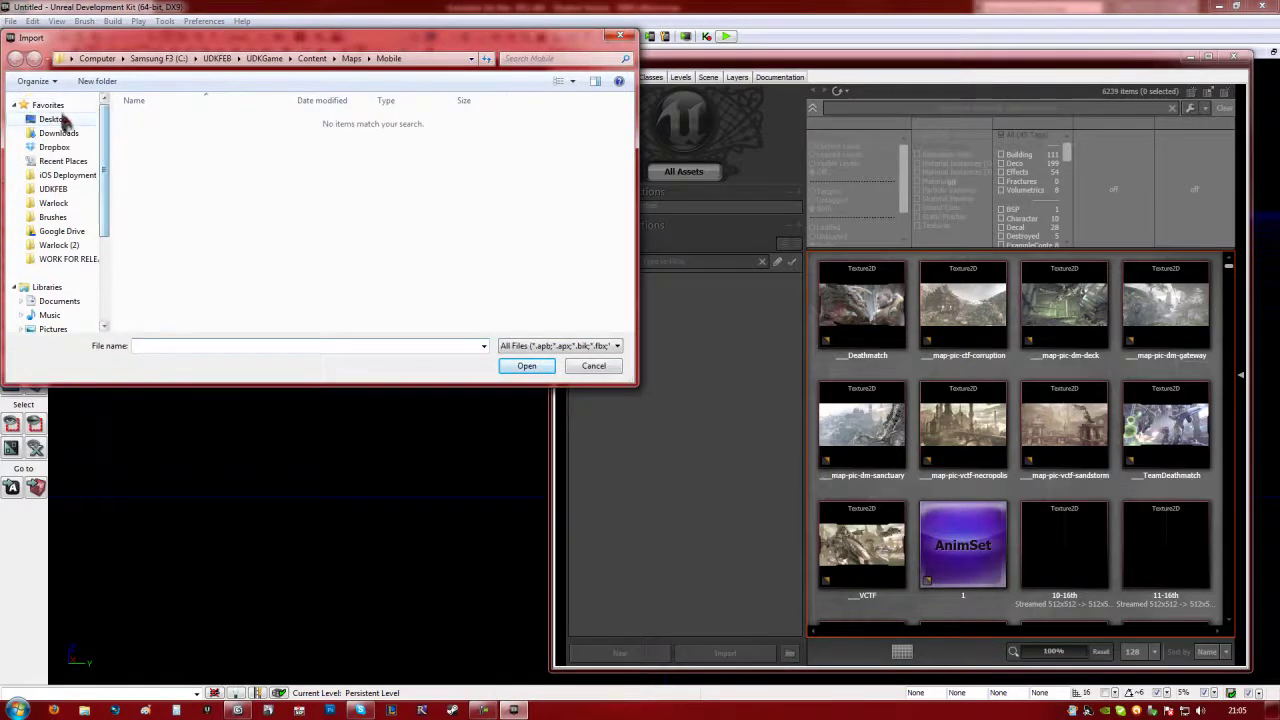
pyautogui.click(64, 121)
pyautogui.click(480, 262)
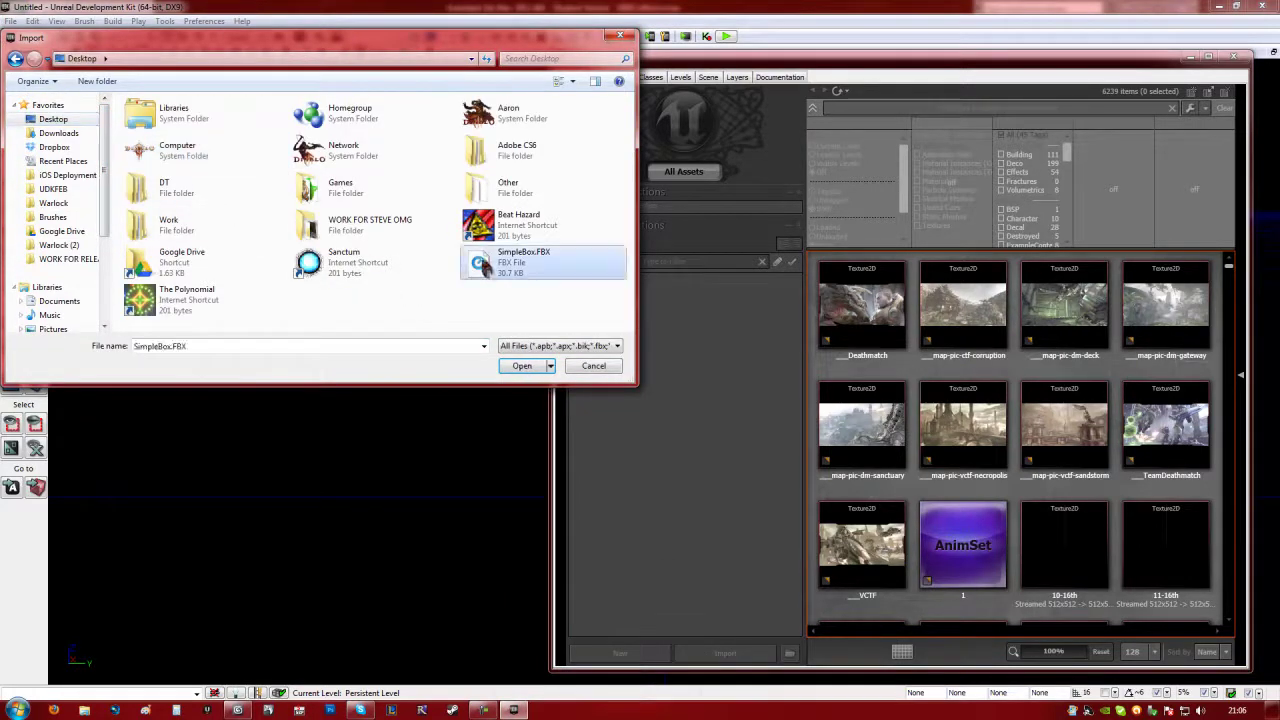
pyautogui.click(508, 367)
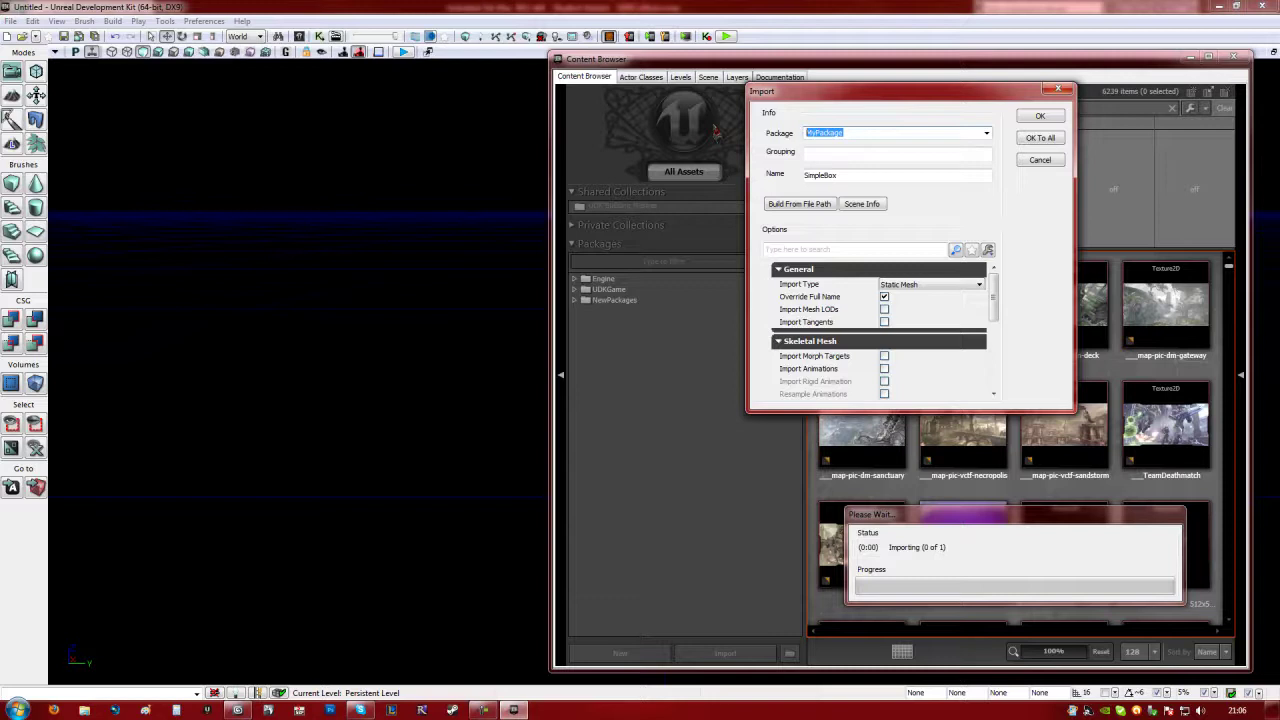
# Step: Import SimpleBox as a static mesh into a new package named UDK_CollisionTest
pyautogui.write('UDK_CollisionTest')
pyautogui.moveTo(990, 292)
pyautogui.mouseDown()
pyautogui.moveTo(1015, 405)
pyautogui.moveTo(992, 276)
pyautogui.mouseUp()
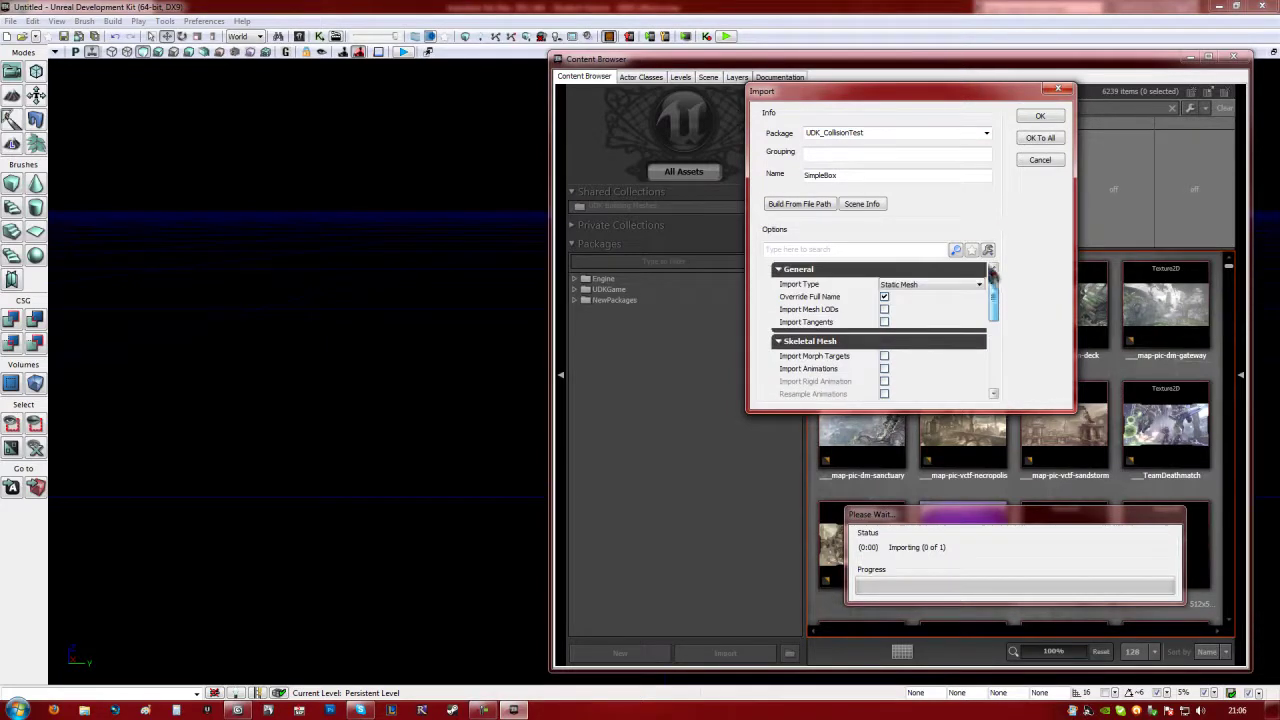
pyautogui.click(1039, 116)
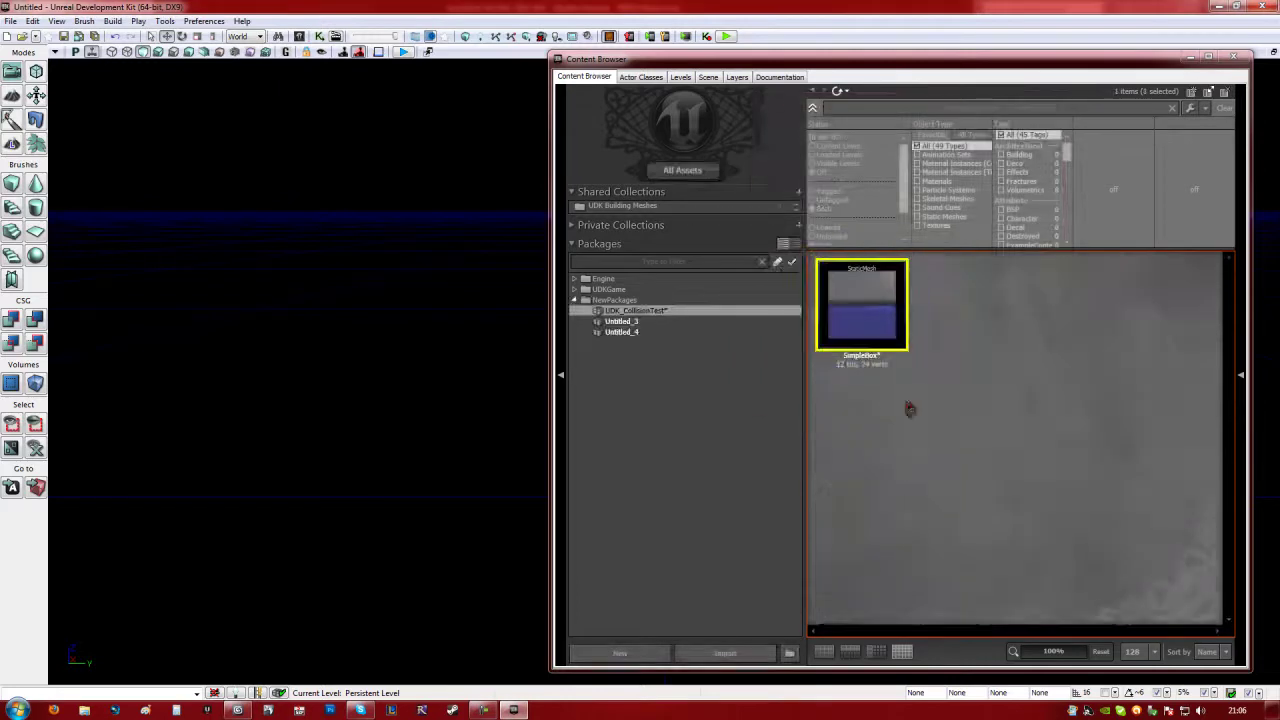
# Step: Open the SimpleBox mesh, display its collision, examine it from several angles, and close the mesh editor
pyautogui.doubleClick(886, 340)
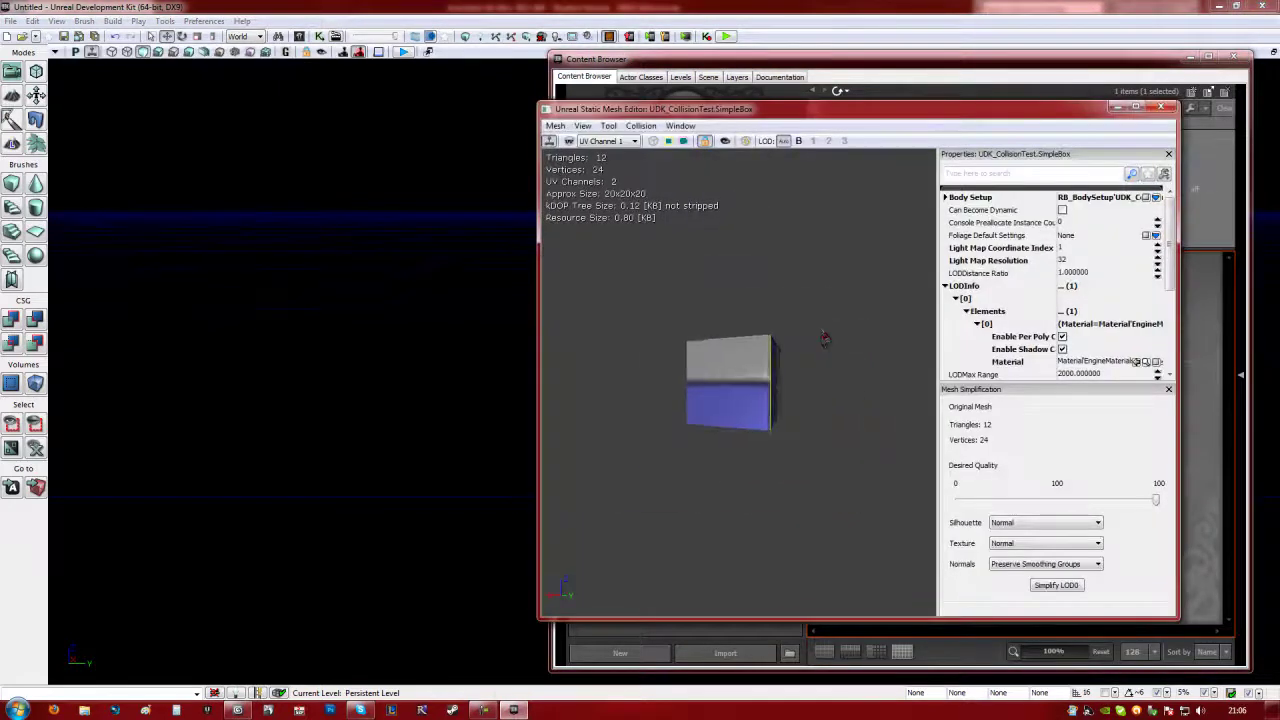
pyautogui.moveTo(828, 338); pyautogui.dragTo(812, 382)
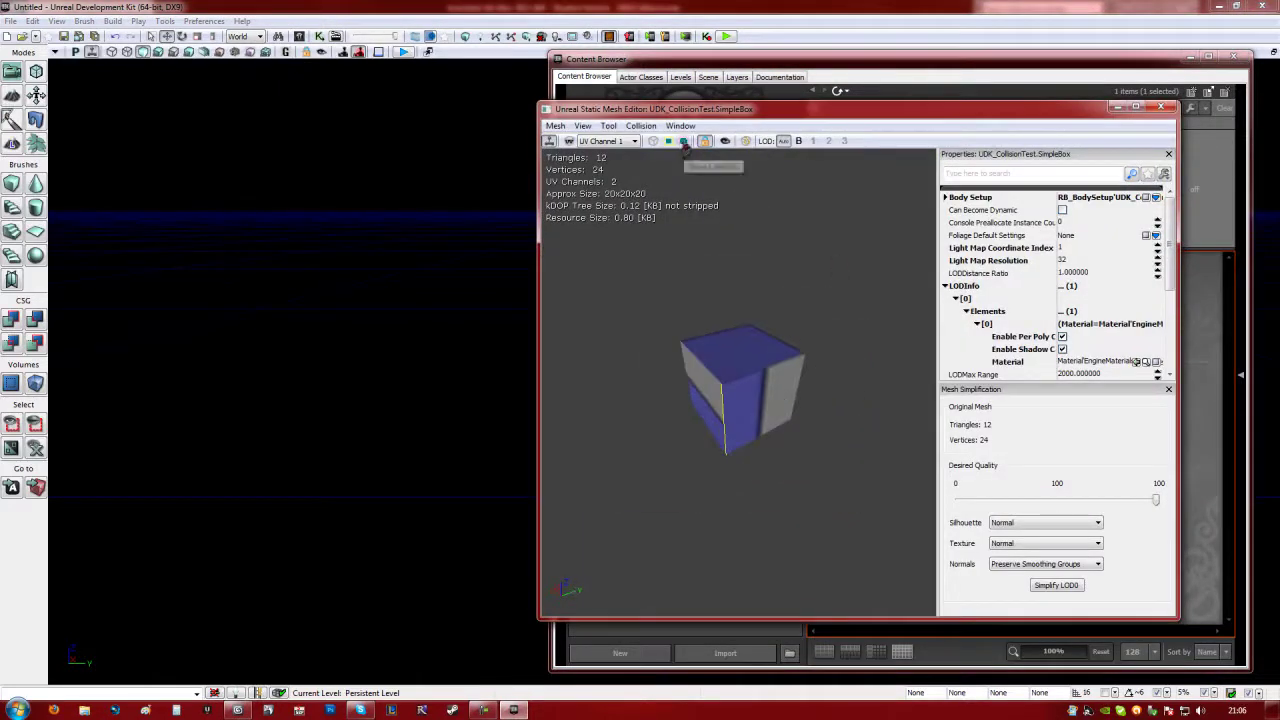
pyautogui.click(684, 141)
pyautogui.moveTo(718, 320); pyautogui.dragTo(766, 335)
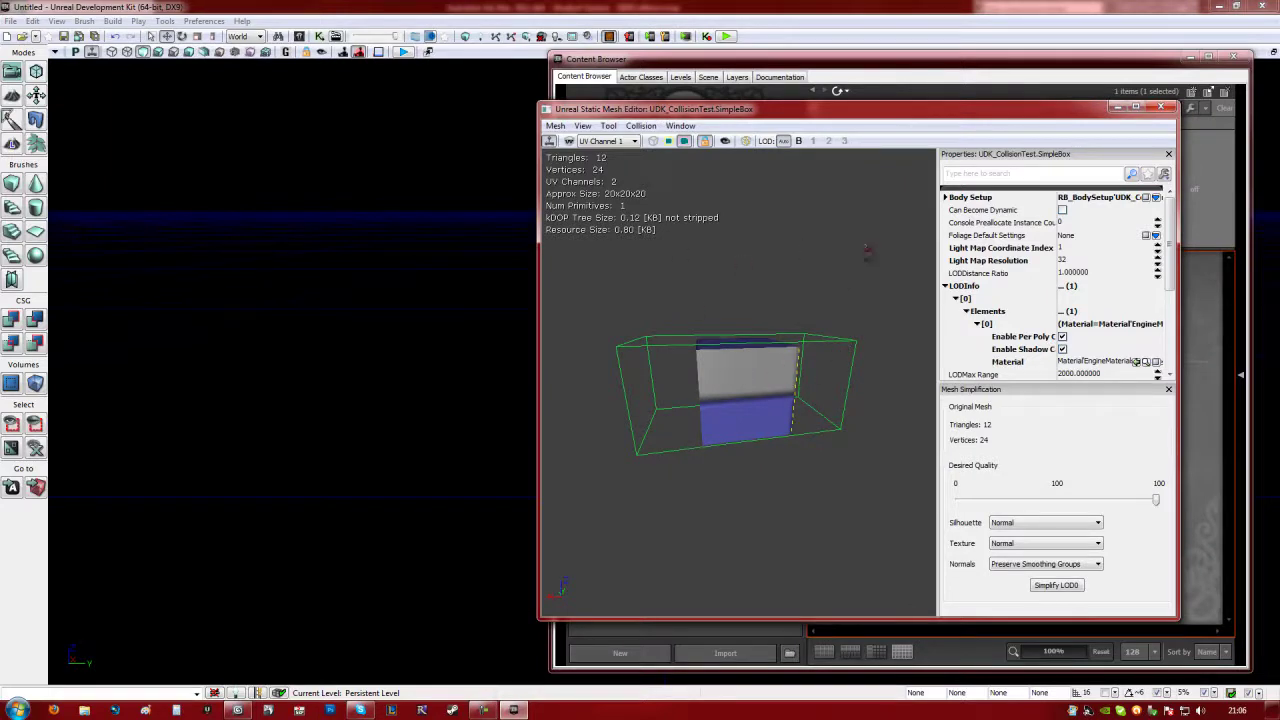
pyautogui.moveTo(816, 325); pyautogui.dragTo(869, 365)
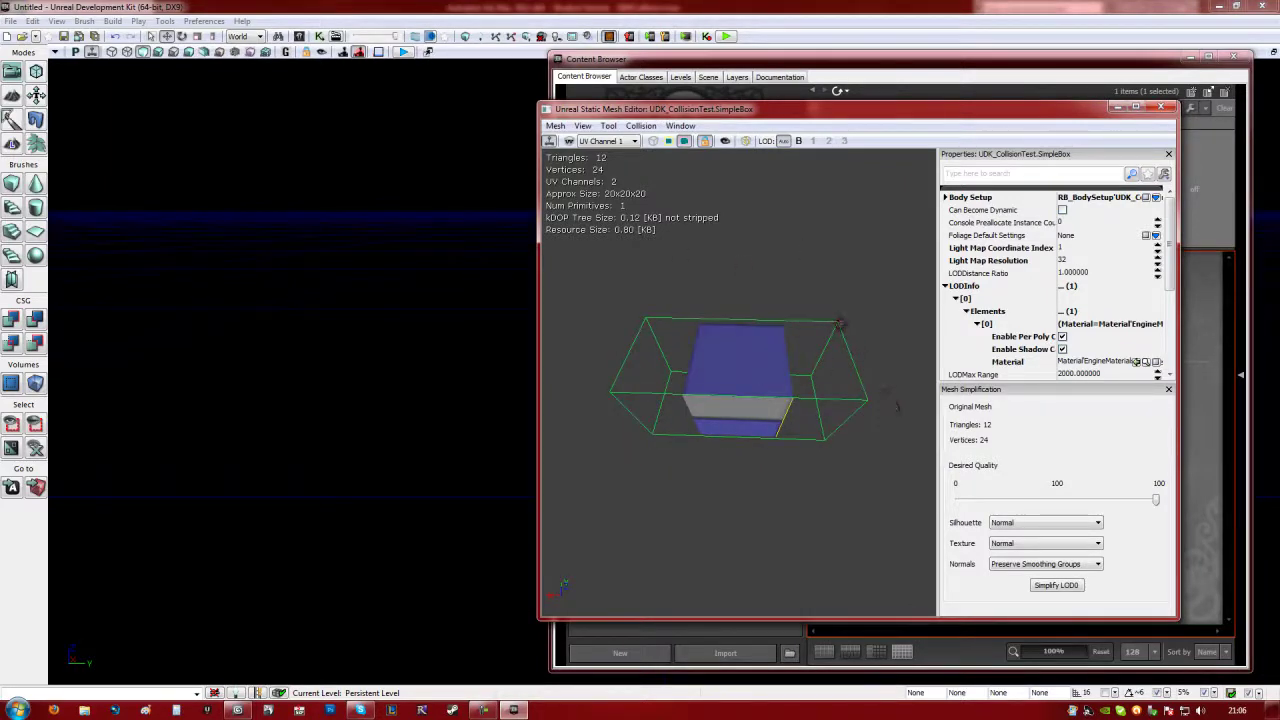
pyautogui.moveTo(826, 289); pyautogui.dragTo(770, 214)
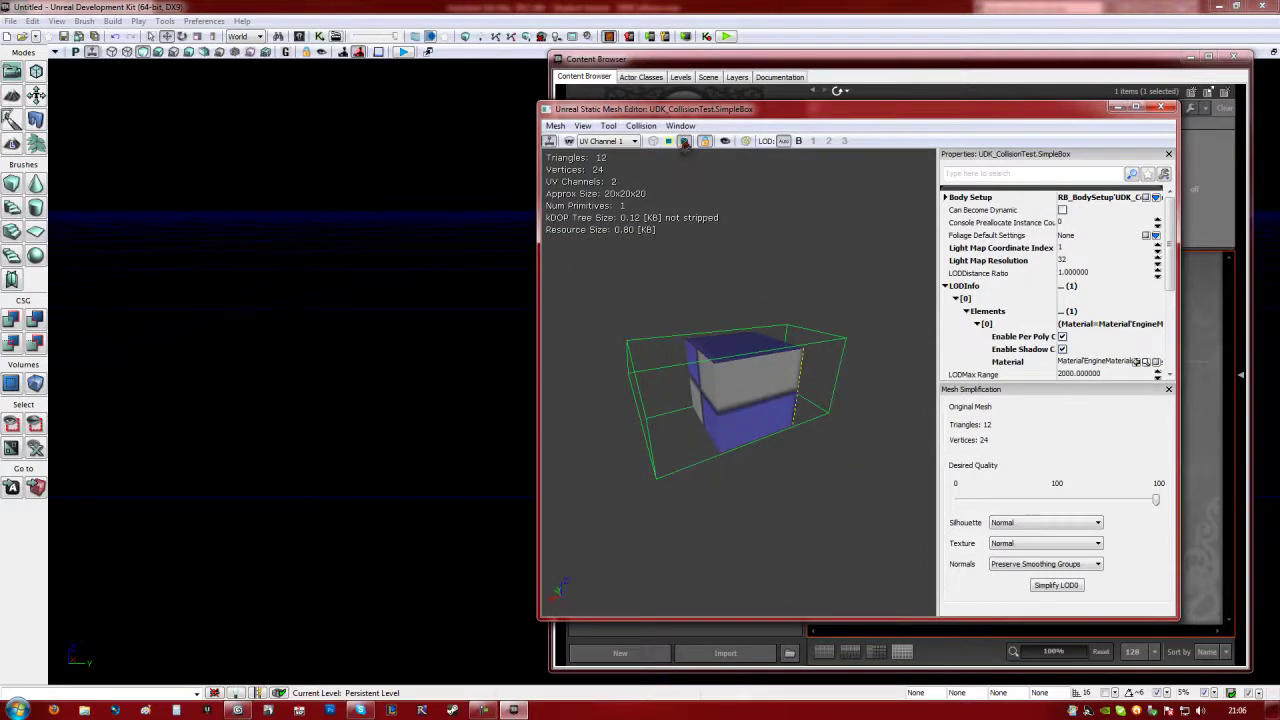
pyautogui.click(684, 141)
pyautogui.moveTo(1163, 237)
pyautogui.mouseDown()
pyautogui.moveTo(1172, 328)
pyautogui.moveTo(1171, 224)
pyautogui.mouseUp()
pyautogui.click(1165, 108)
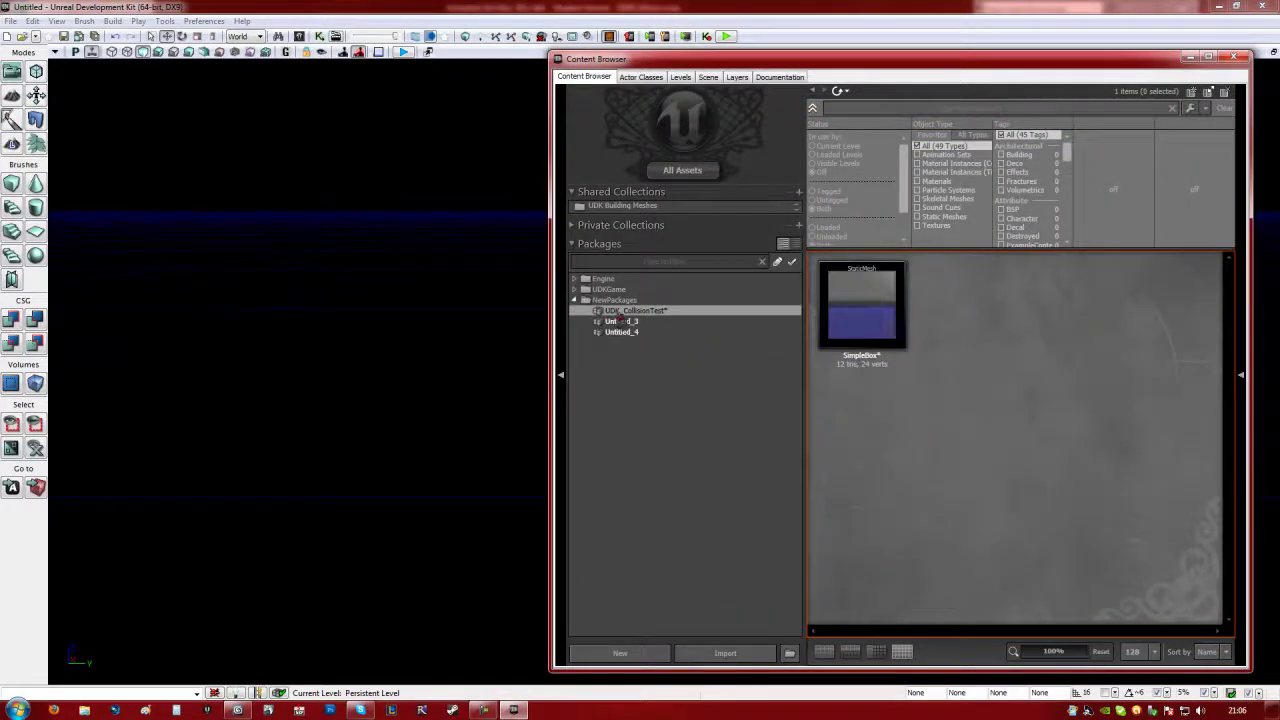
# Step: Look for the M_Cobble_02 material among all assets using a Cobble materials search, and return to the unfiltered UDK_CollisionTest package
pyautogui.click(686, 172)
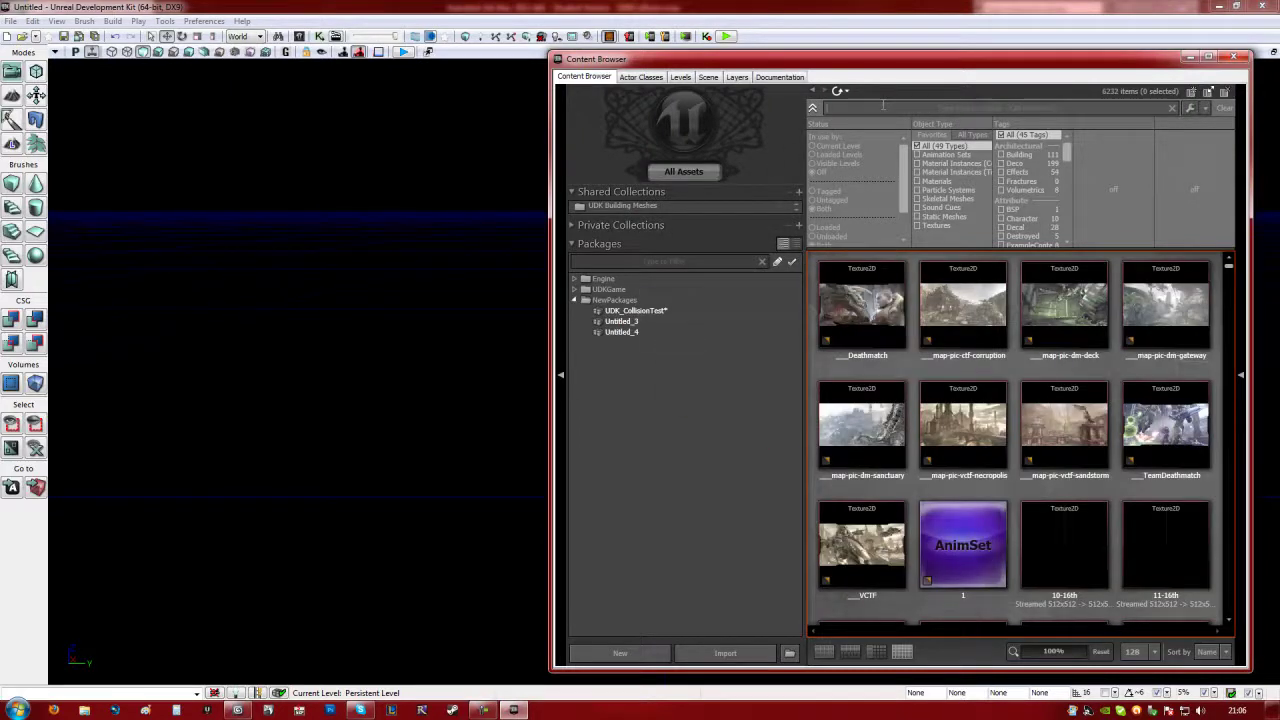
pyautogui.click(883, 104)
pyautogui.write('Cobble')
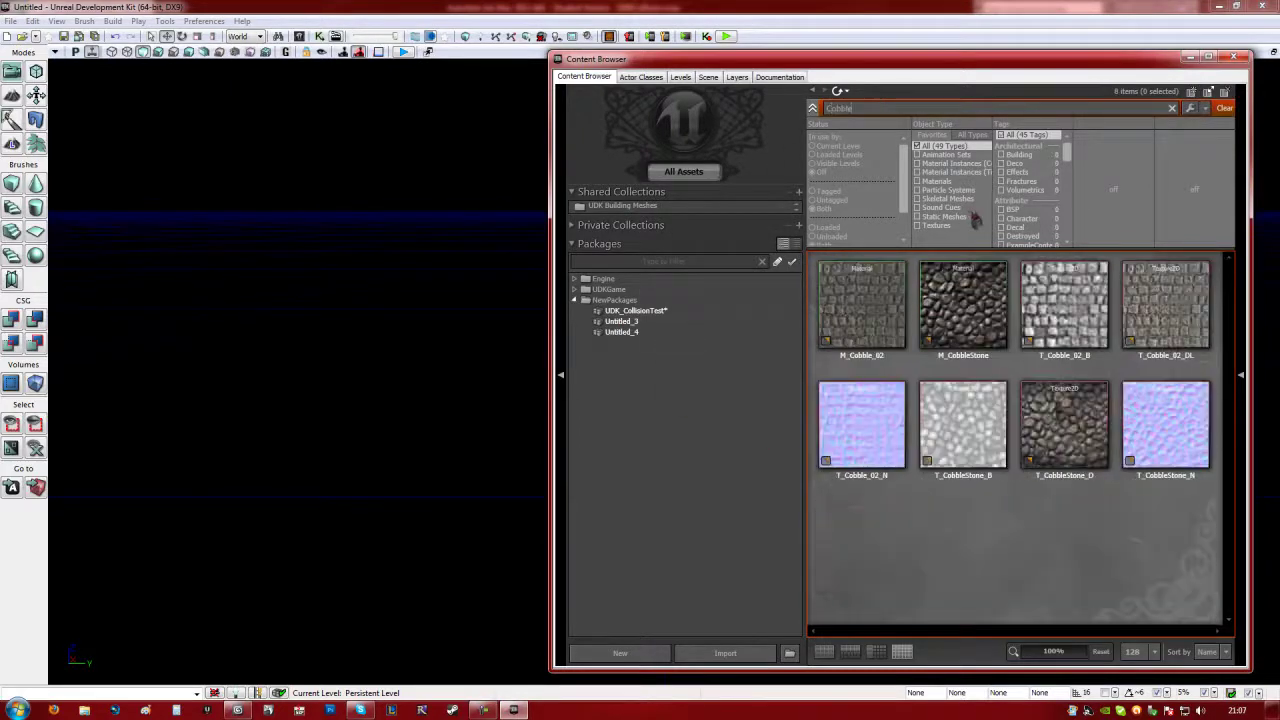
pyautogui.click(937, 181)
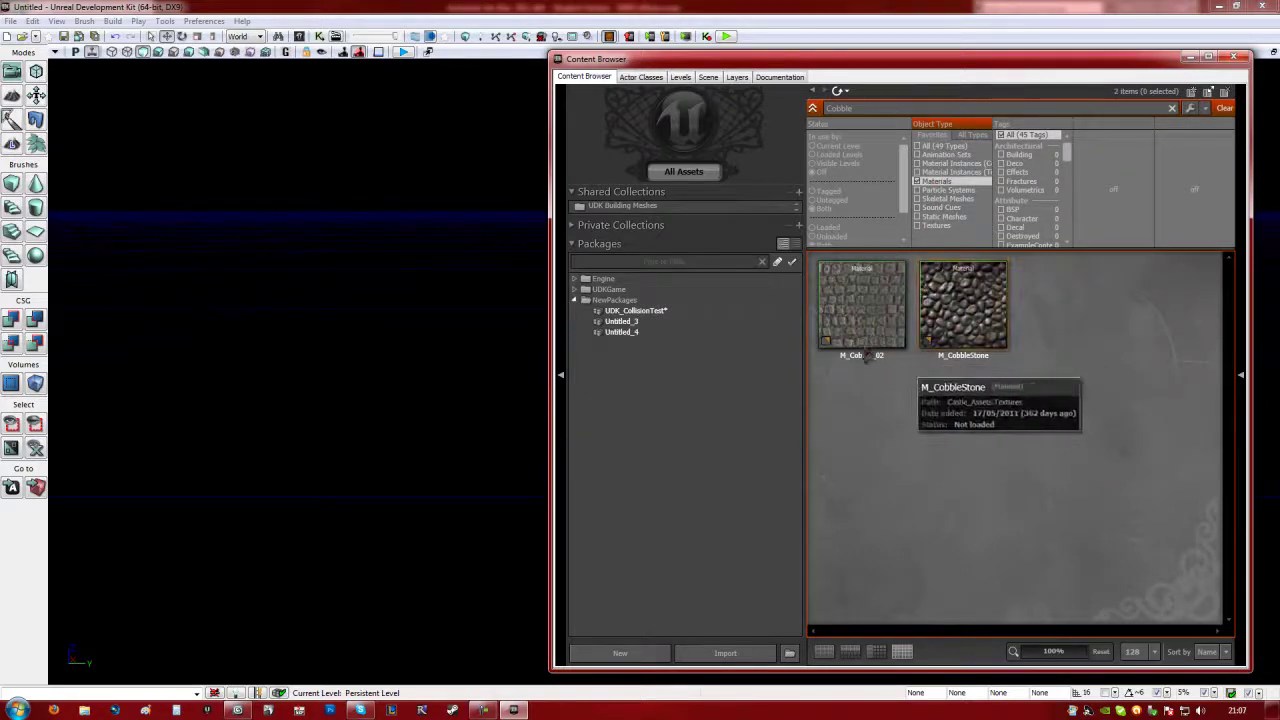
pyautogui.click(859, 316)
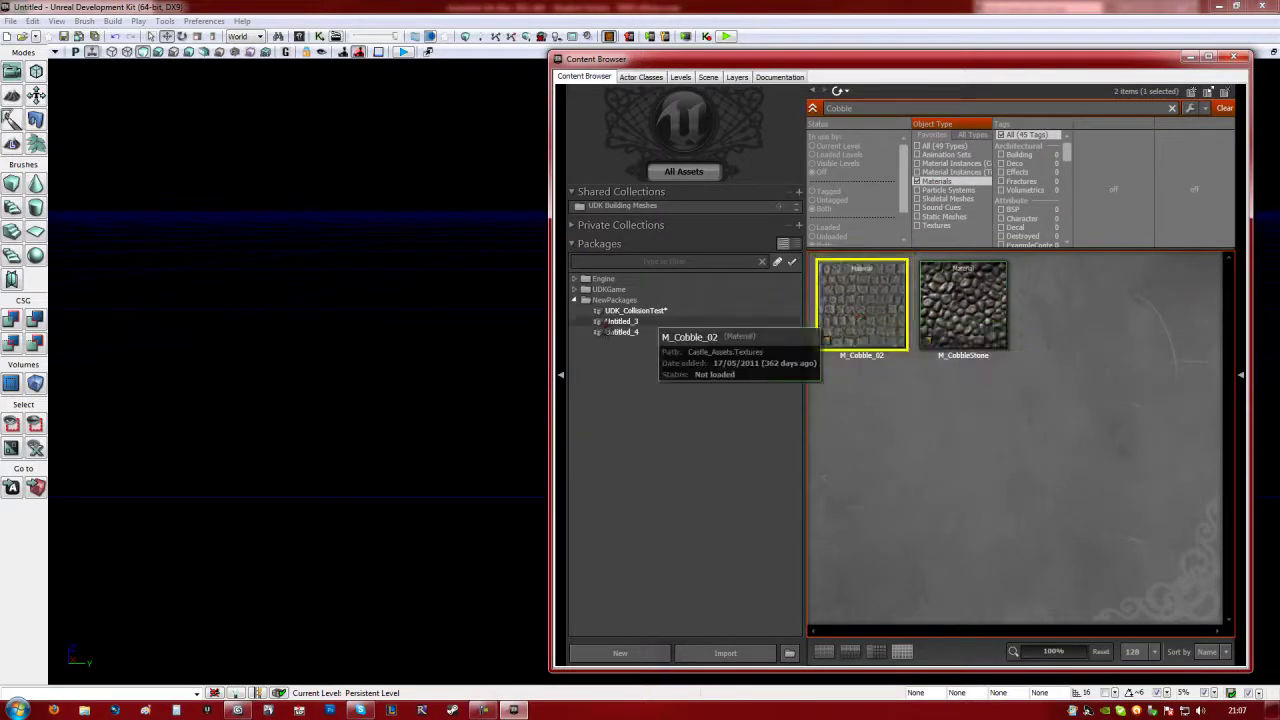
pyautogui.click(614, 310)
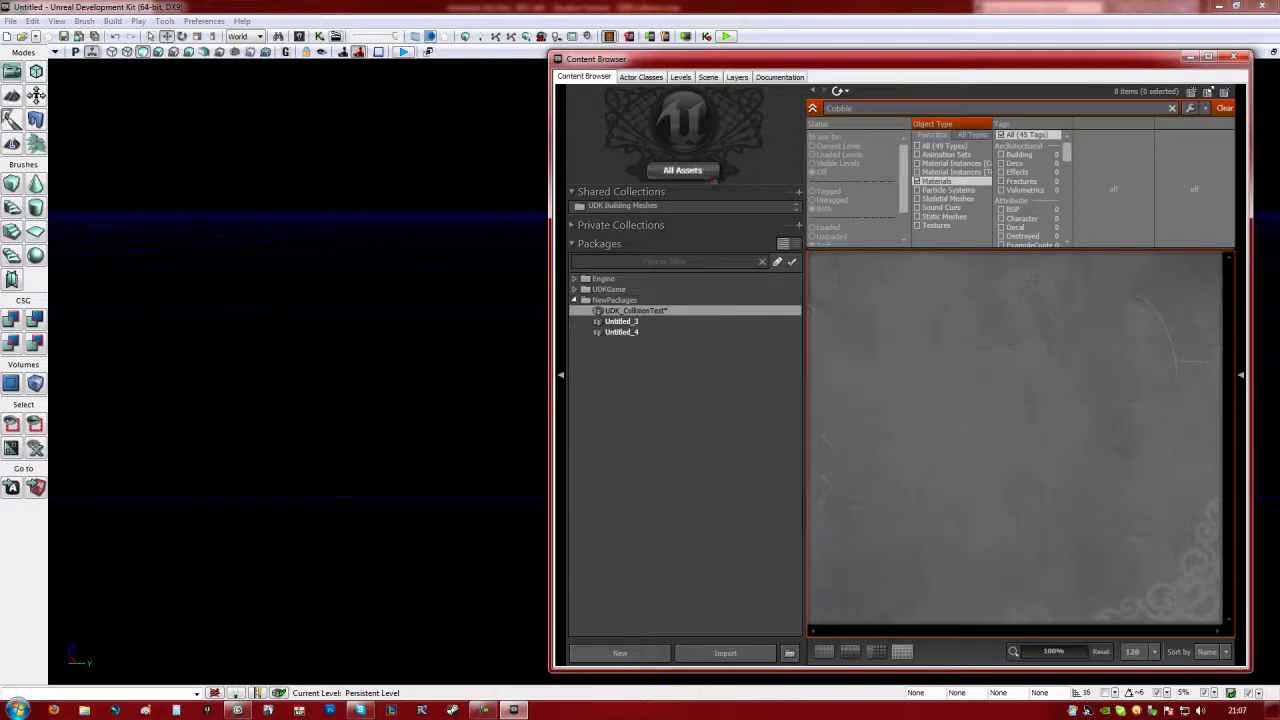
pyautogui.click(1225, 108)
# Step: Open SimpleBox in the mesh editor beside the Content Browser, search the assets for cobble, and select M_Cobble_02
pyautogui.doubleClick(861, 305)
pyautogui.moveTo(897, 103); pyautogui.dragTo(380, 100)
pyautogui.click(897, 108)
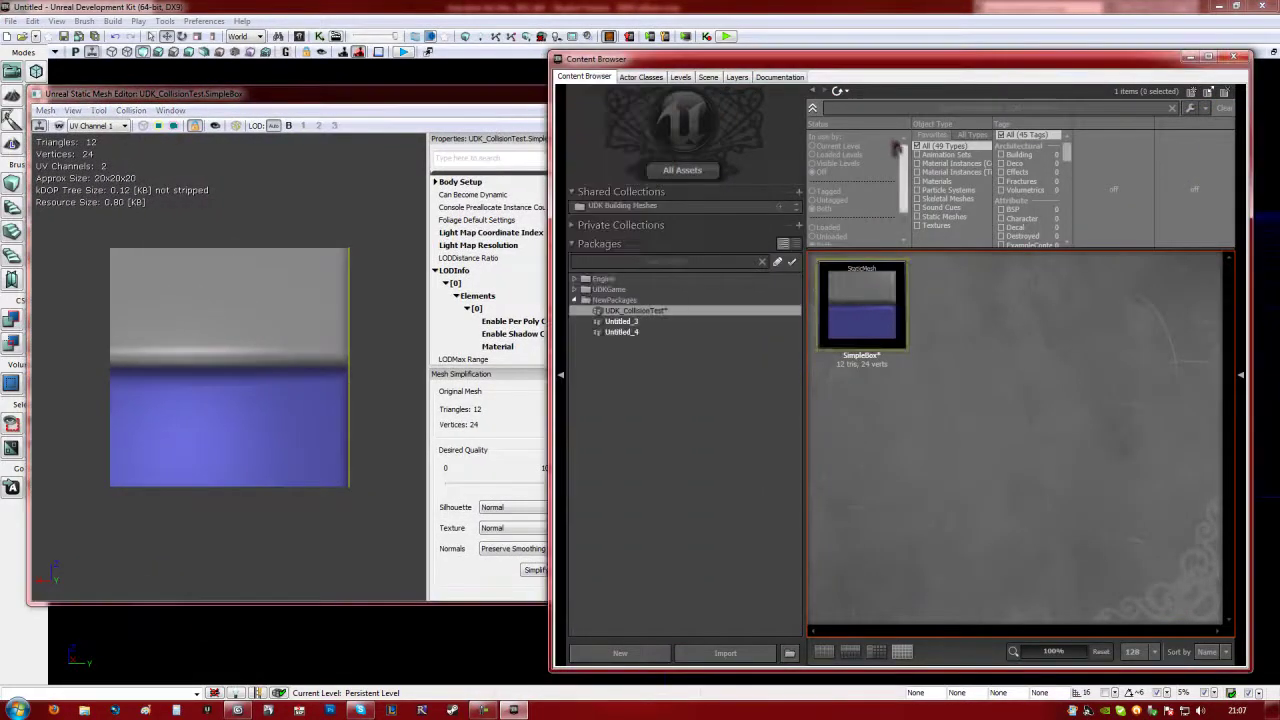
pyautogui.write('cobble')
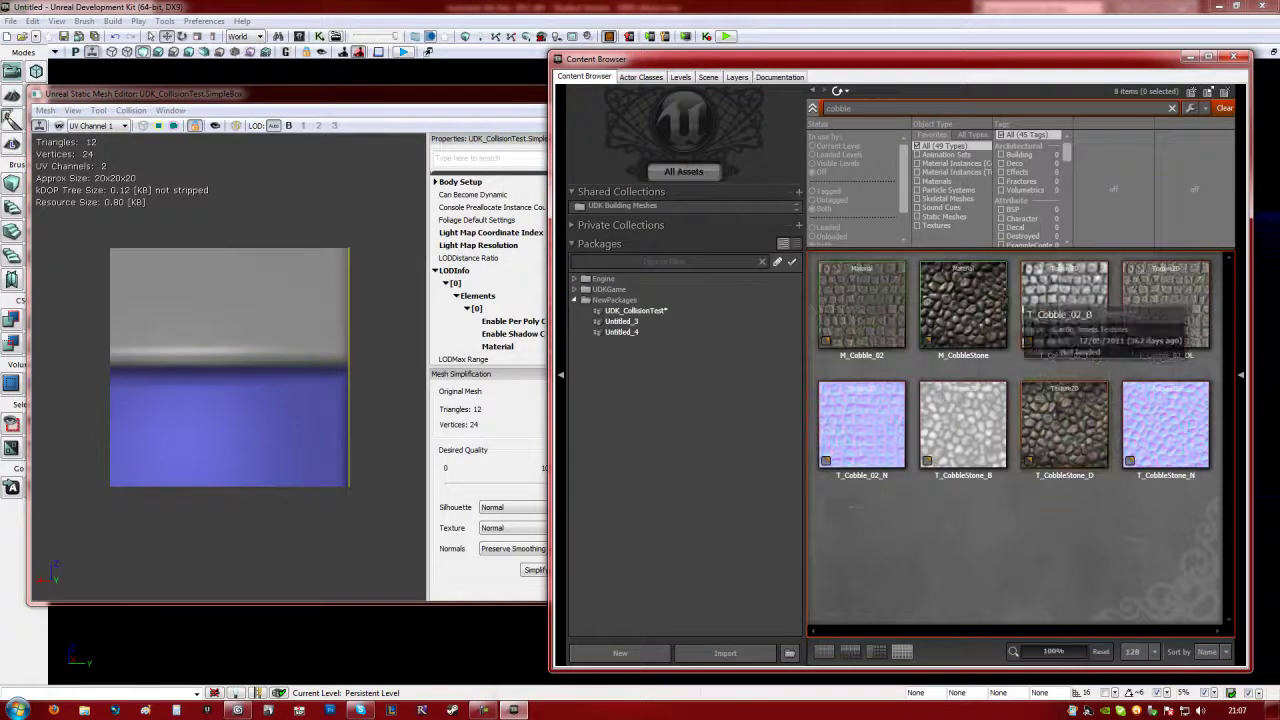
pyautogui.click(869, 316)
# Step: Assign the selected M_Cobble_02 material to element 0 of SimpleBox's first LOD
pyautogui.click(455, 95)
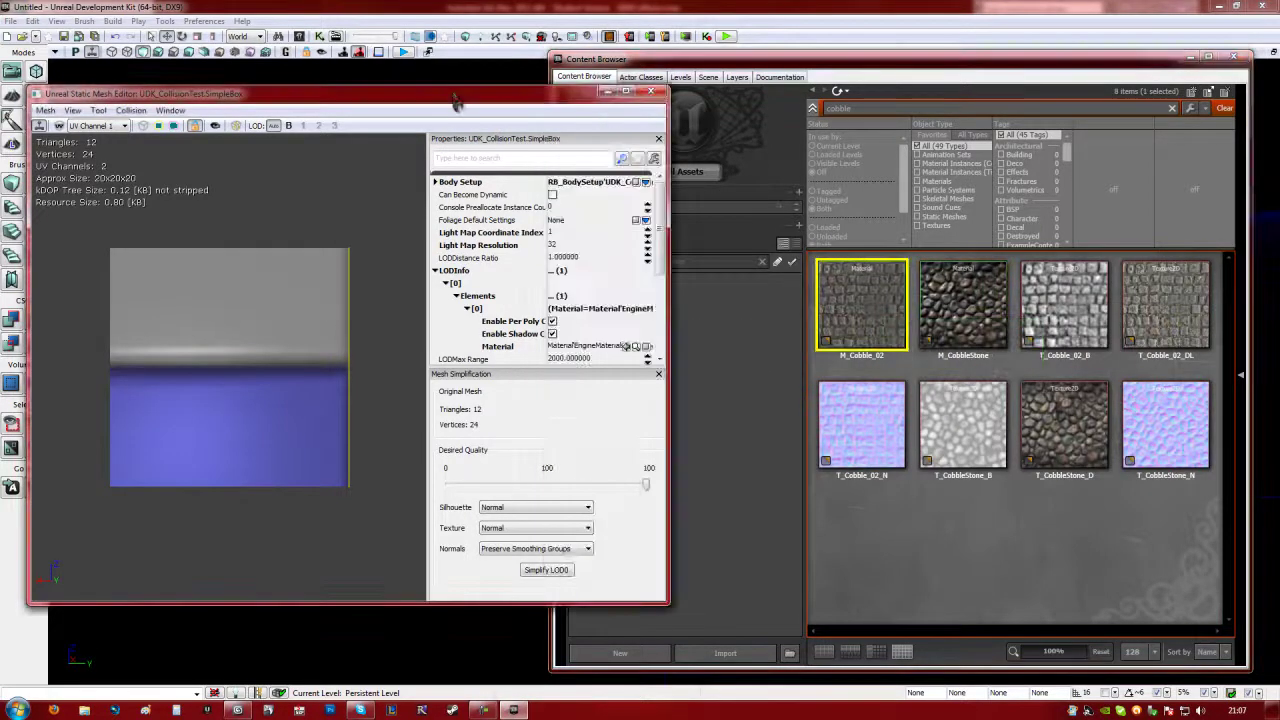
pyautogui.scroll(-3, 662, 248)
pyautogui.scroll(-1, 545, 265)
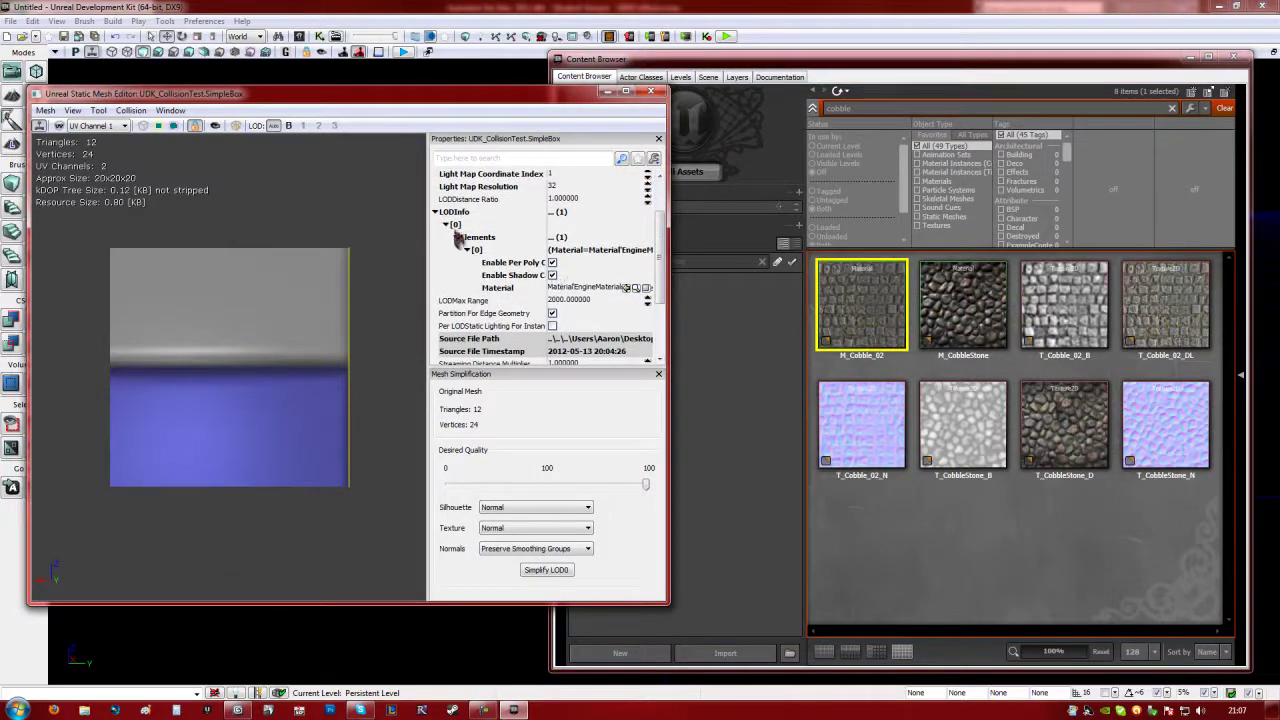
pyautogui.click(436, 212)
pyautogui.click(436, 213)
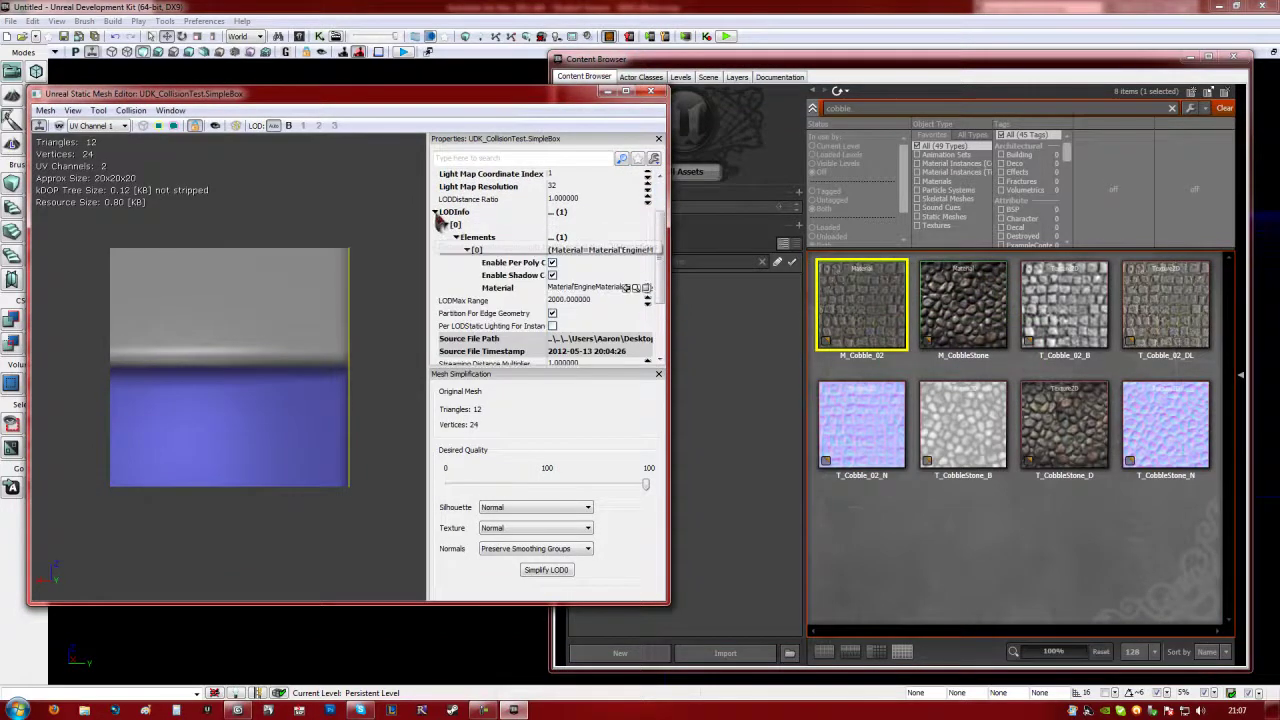
pyautogui.click(455, 237)
pyautogui.click(451, 237)
pyautogui.click(467, 249)
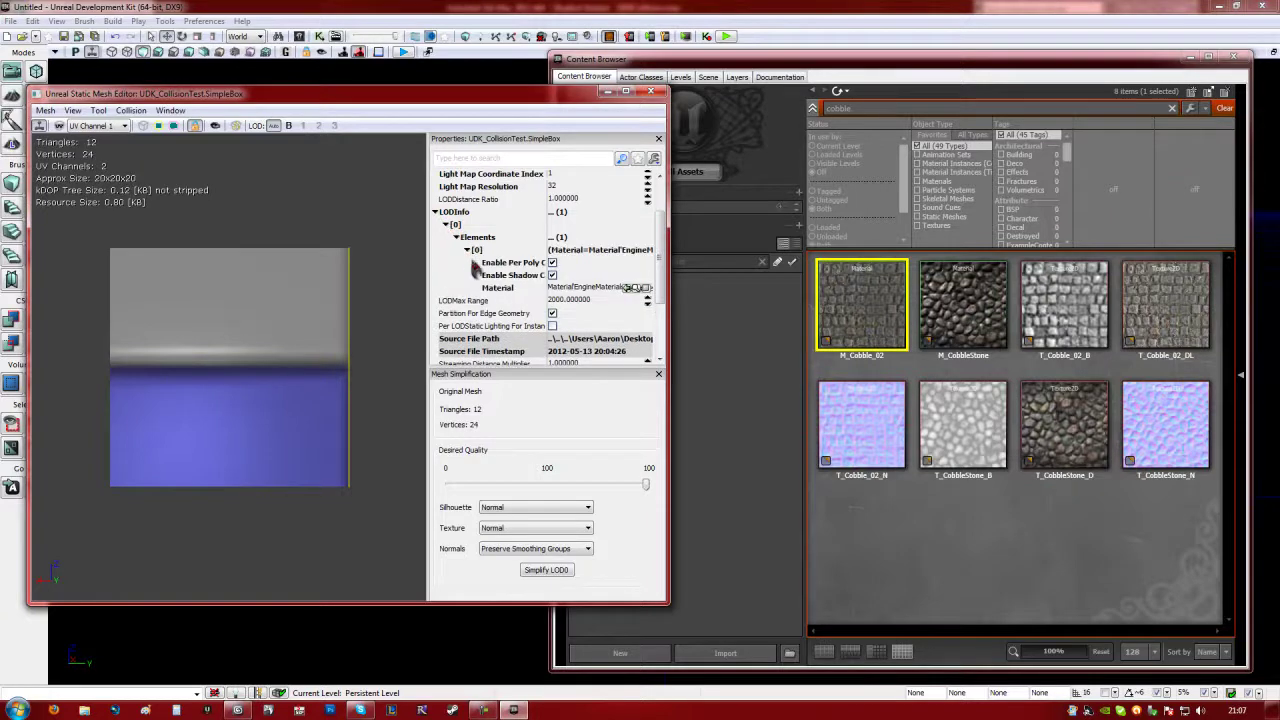
pyautogui.click(631, 288)
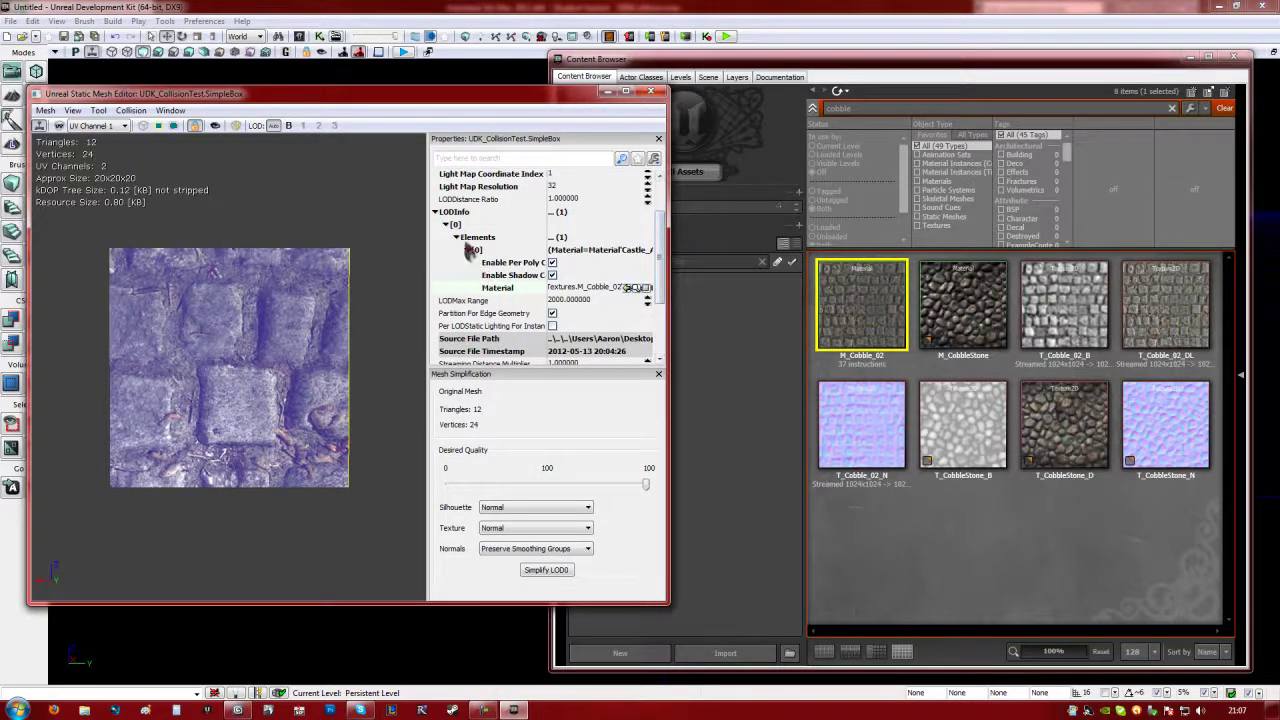
# Step: Examine the cobble material on the box from several sides and hide the Mesh Simplification settings
pyautogui.moveTo(318, 298)
pyautogui.mouseDown()
pyautogui.moveTo(200, 377)
pyautogui.moveTo(300, 320)
pyautogui.moveTo(257, 381)
pyautogui.moveTo(330, 340)
pyautogui.moveTo(428, 332)
pyautogui.moveTo(427, 414)
pyautogui.moveTo(340, 296)
pyautogui.mouseUp()
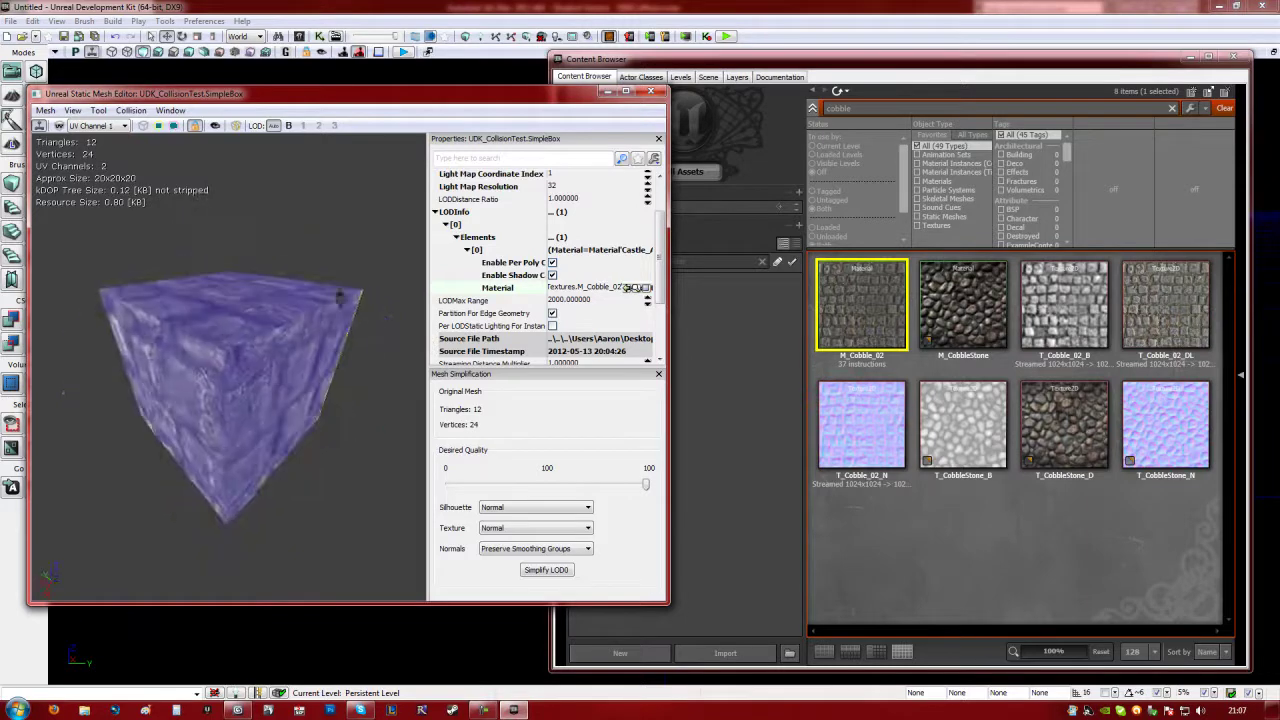
pyautogui.click(608, 40)
pyautogui.moveTo(281, 326); pyautogui.dragTo(547, 412)
pyautogui.click(987, 572)
pyautogui.click(340, 322)
pyautogui.hotkey('ctrl', 'z')
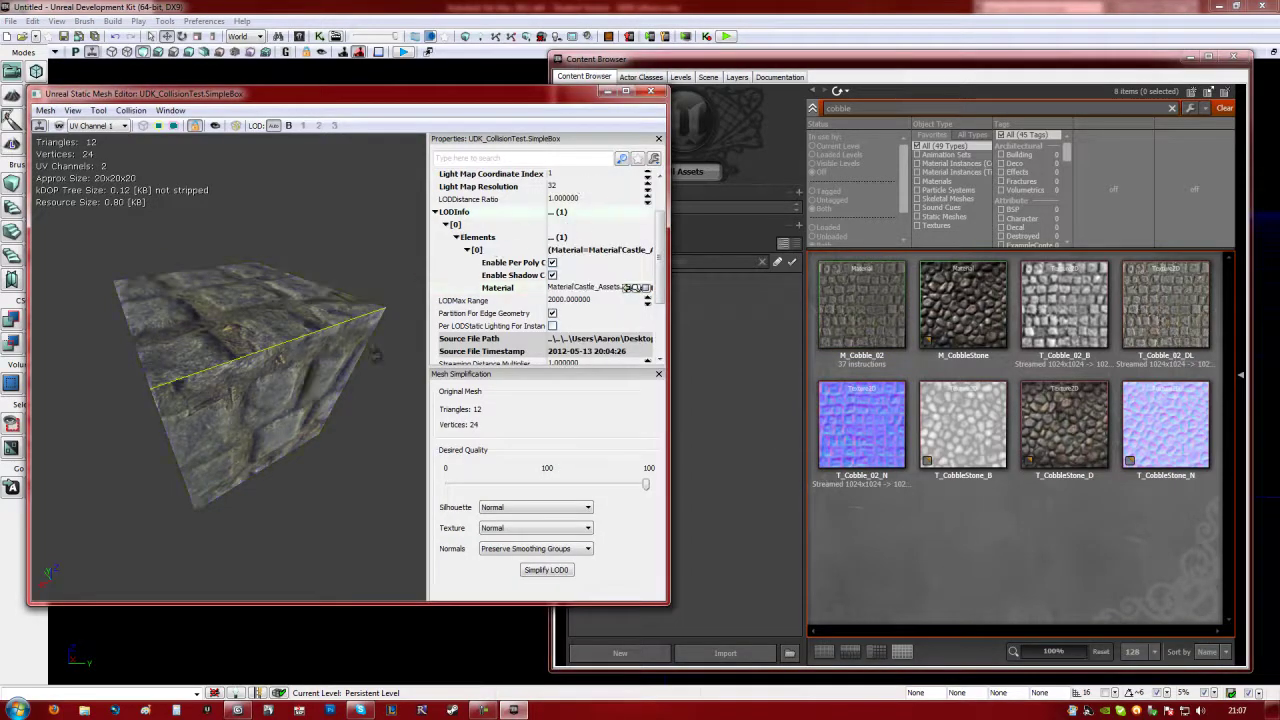
pyautogui.moveTo(375, 355); pyautogui.dragTo(197, 372)
pyautogui.click(658, 373)
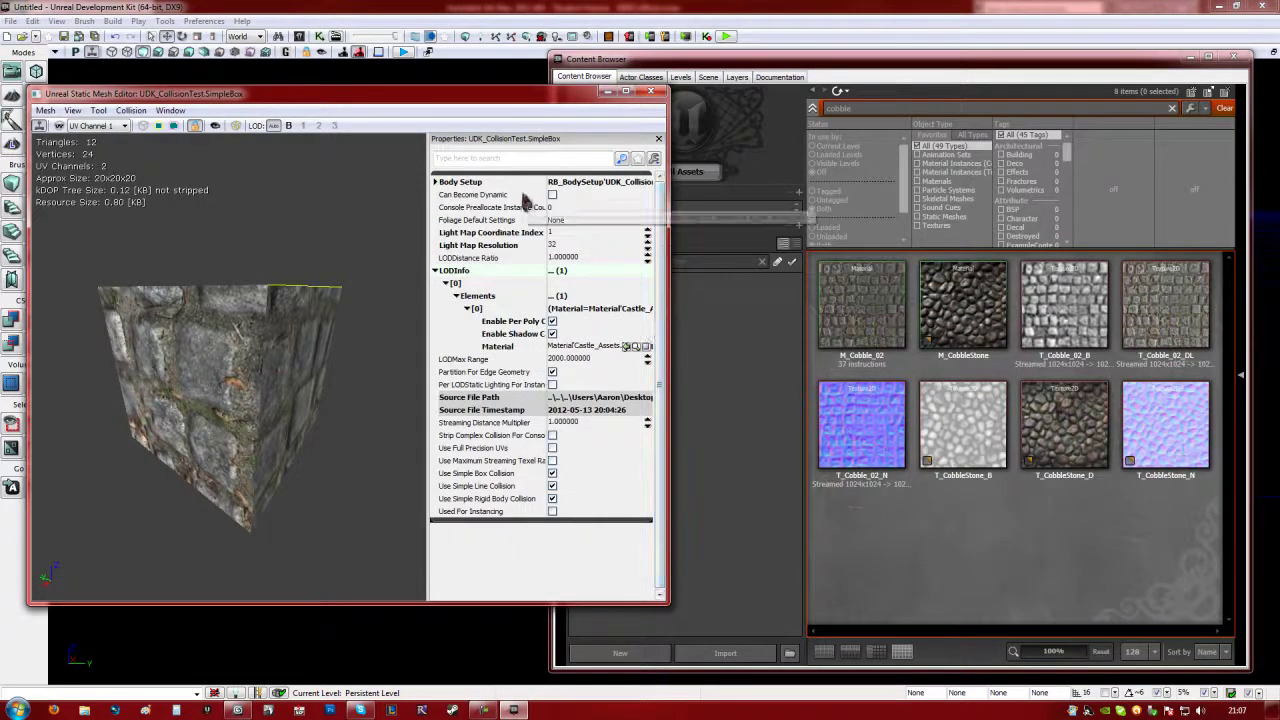
# Step: Check SimpleBox's Light Map Coordinate Index and compare the layouts of UV channels 0 and 1, turning the UV overlay off when done
pyautogui.click(509, 235)
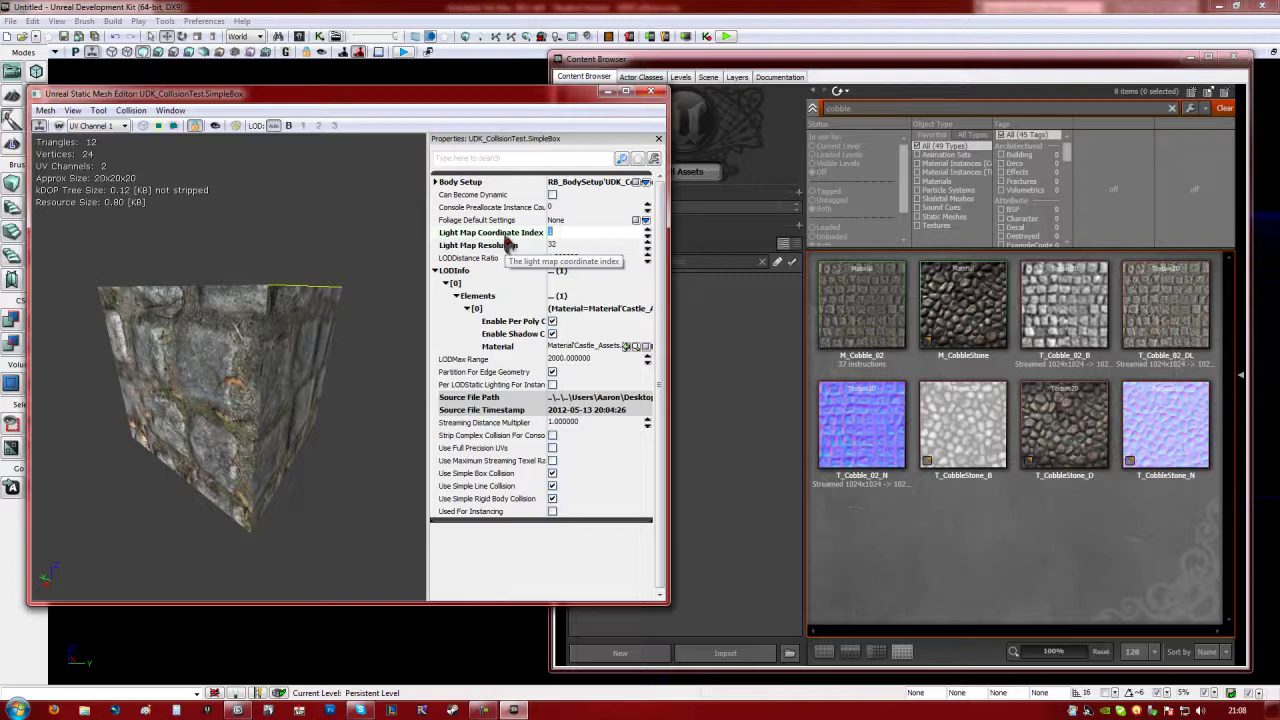
pyautogui.moveTo(565, 112); pyautogui.dragTo(590, 122)
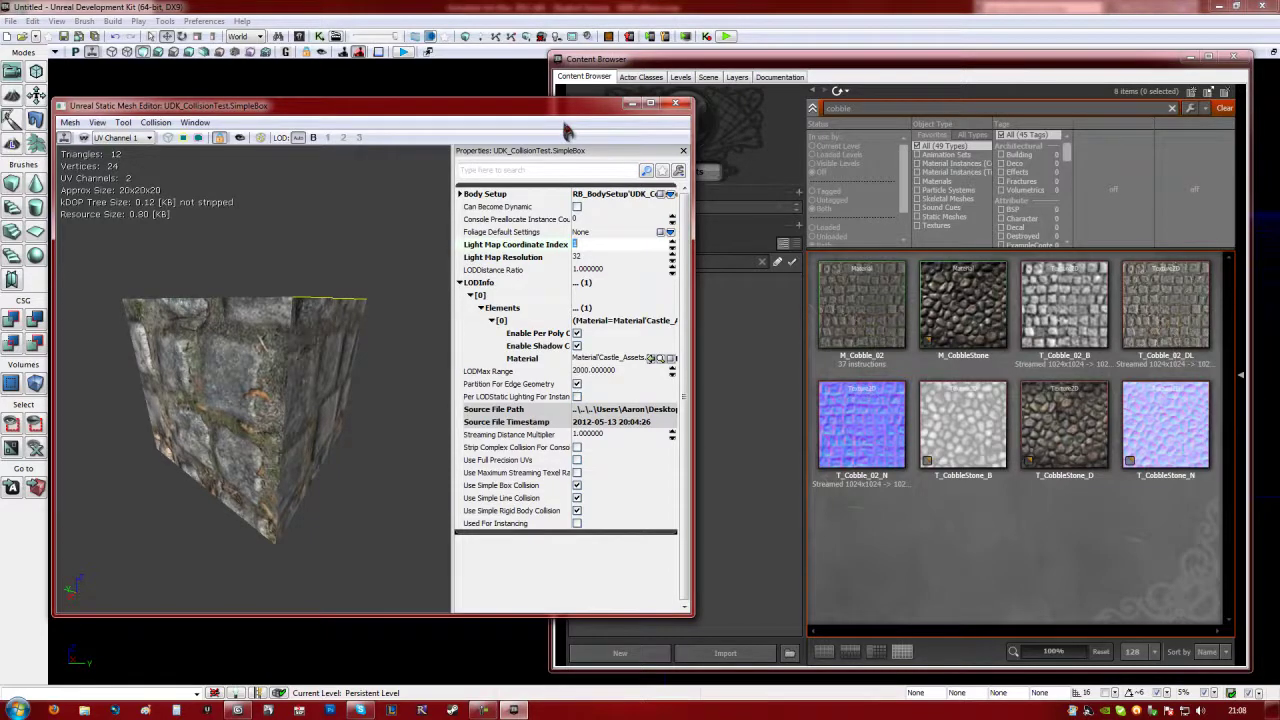
pyautogui.click(84, 137)
pyautogui.click(120, 137)
pyautogui.click(120, 150)
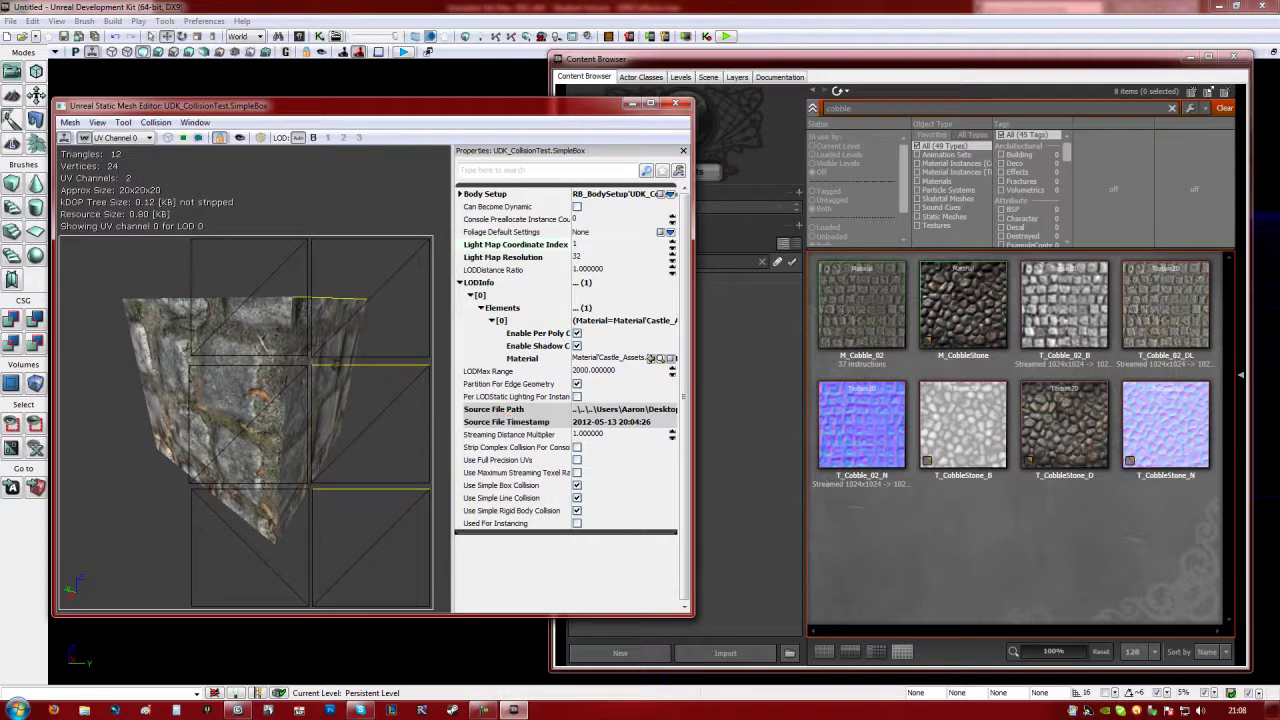
pyautogui.click(120, 137)
pyautogui.click(120, 163)
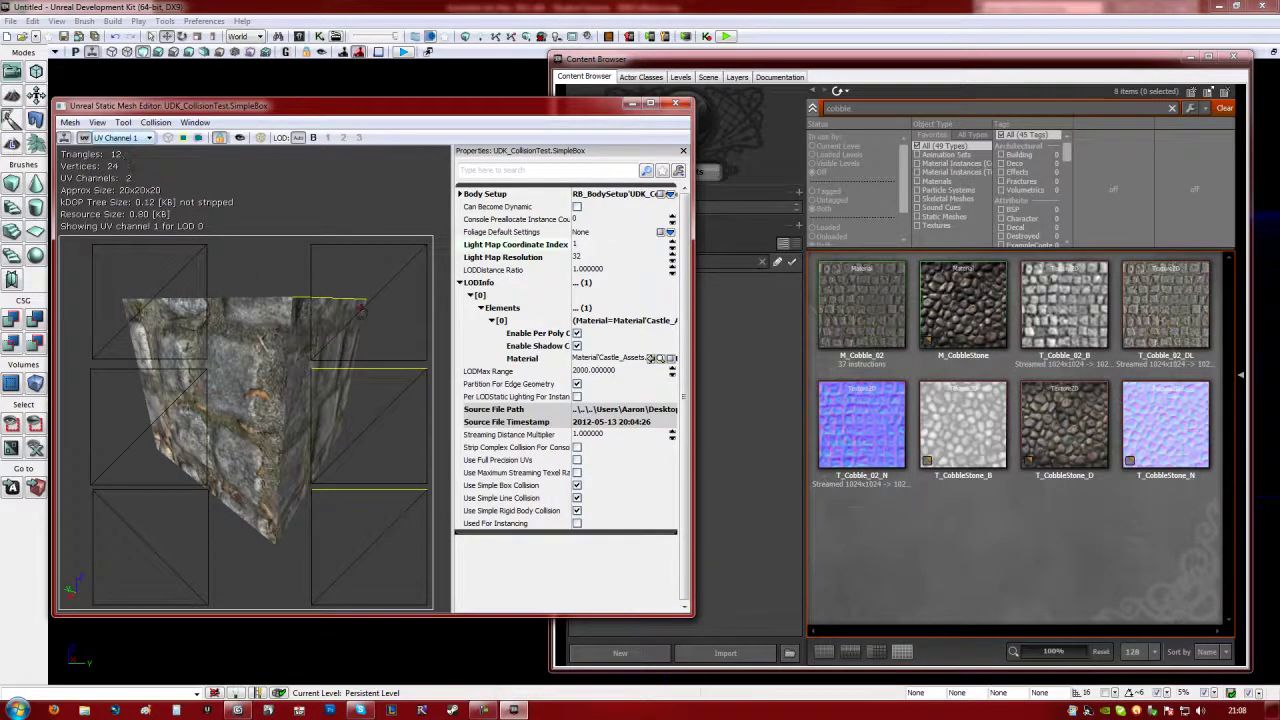
pyautogui.moveTo(288, 450)
pyautogui.mouseDown()
pyautogui.moveTo(278, 440)
pyautogui.moveTo(291, 443)
pyautogui.mouseUp()
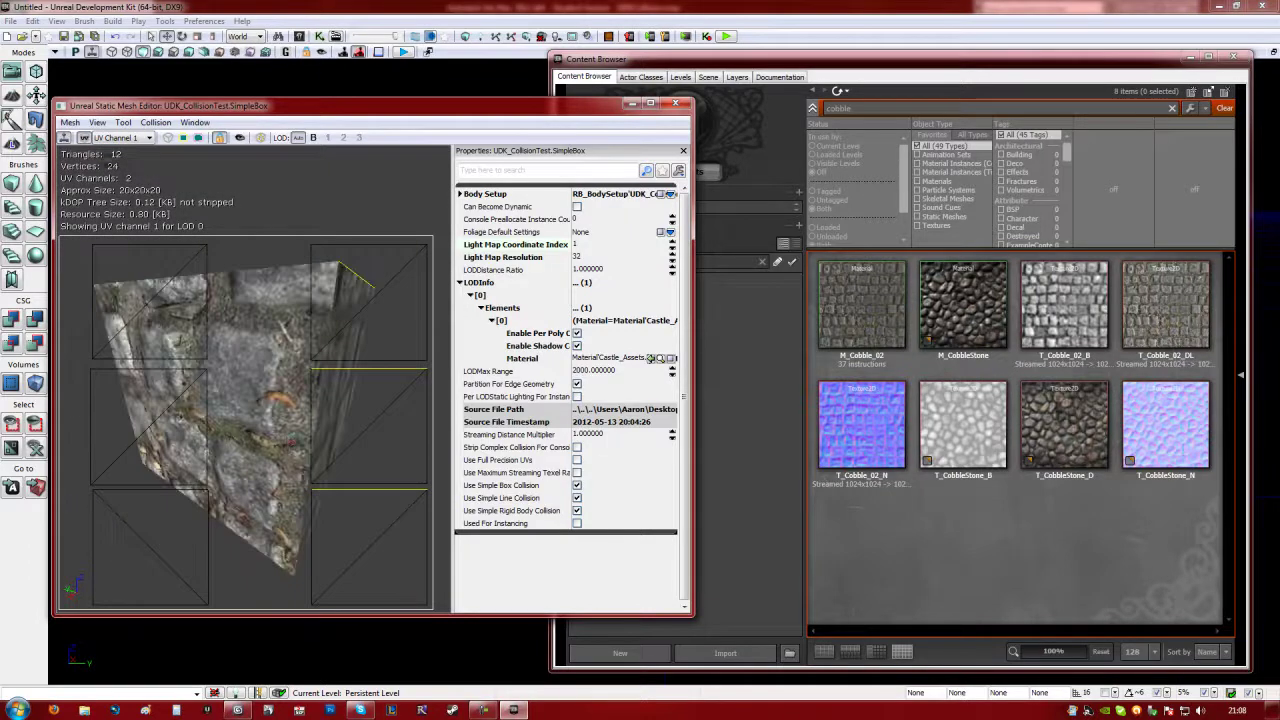
pyautogui.click(86, 137)
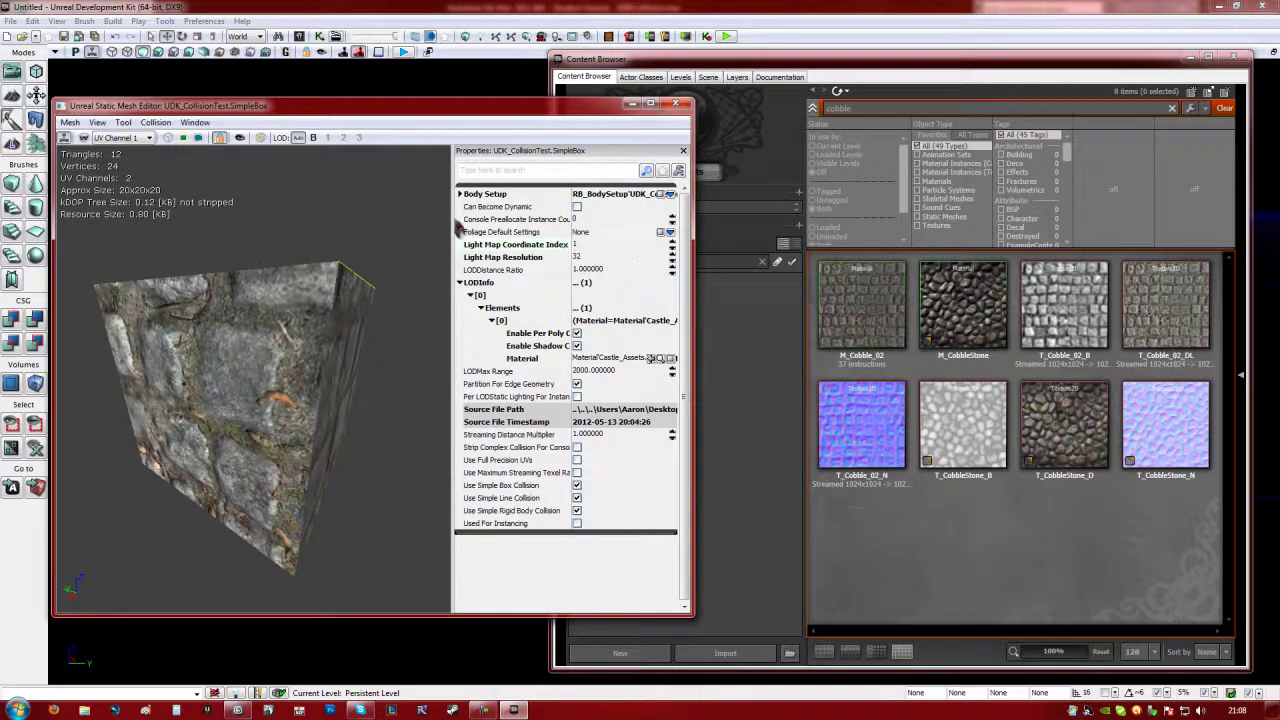
# Step: Close the SimpleBox mesh editor and show the UDK_CollisionTest package in the Content Browser without the cobble filter
pyautogui.moveTo(237, 325); pyautogui.dragTo(250, 338)
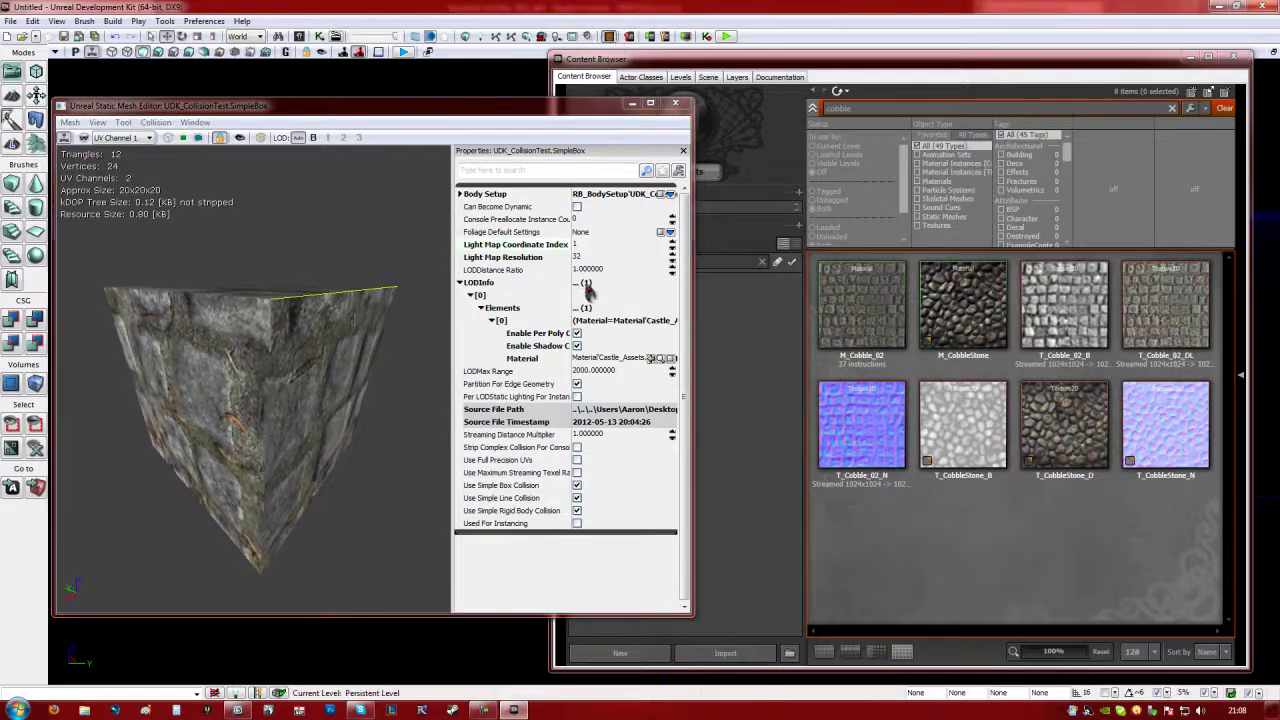
pyautogui.moveTo(323, 326)
pyautogui.mouseDown()
pyautogui.moveTo(270, 315)
pyautogui.moveTo(285, 300)
pyautogui.moveTo(326, 326)
pyautogui.mouseUp()
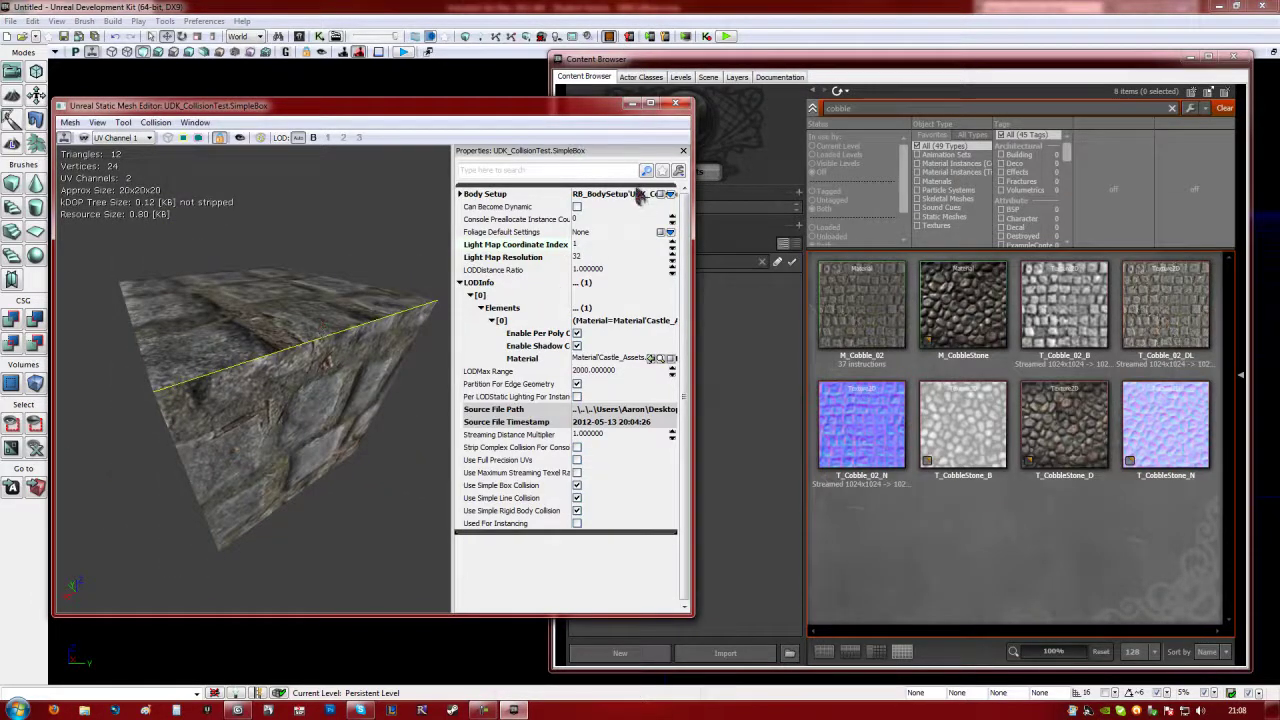
pyautogui.click(678, 105)
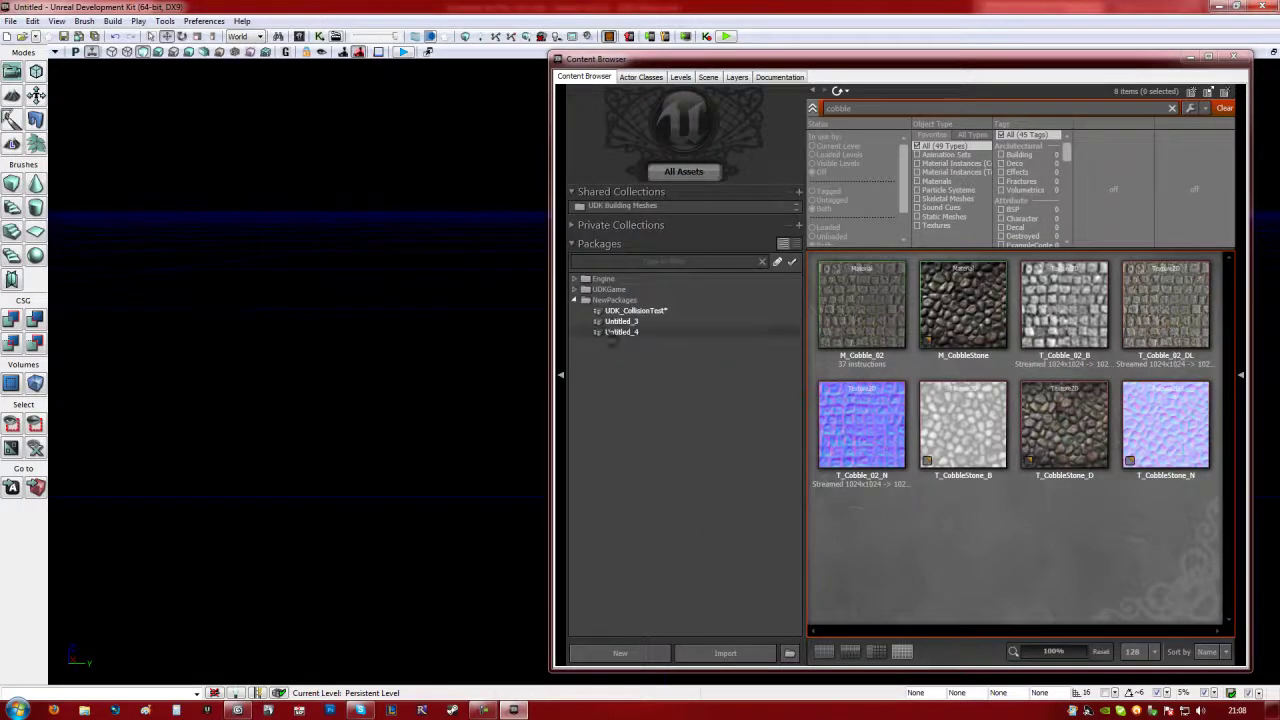
pyautogui.click(620, 311)
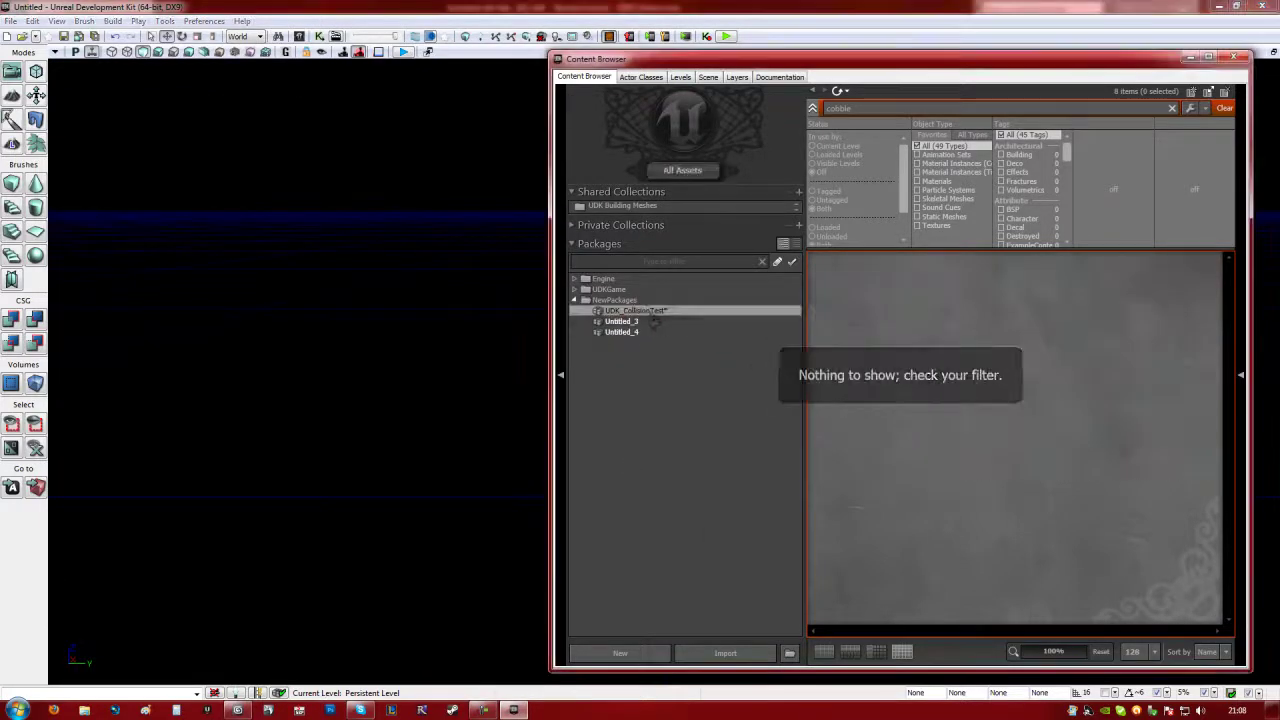
pyautogui.click(1224, 107)
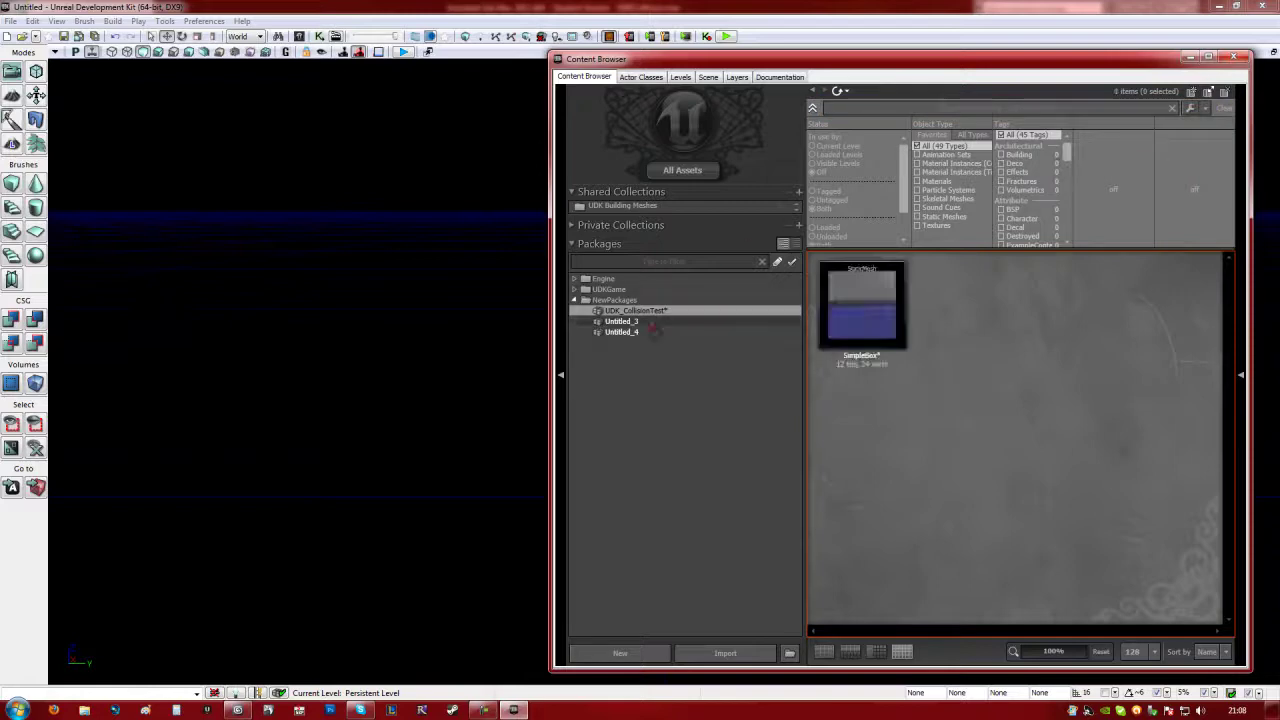
# Step: Give SimpleBox an angled thumbnail view showing its top and two sides, and close its mesh editor
pyautogui.doubleClick(860, 302)
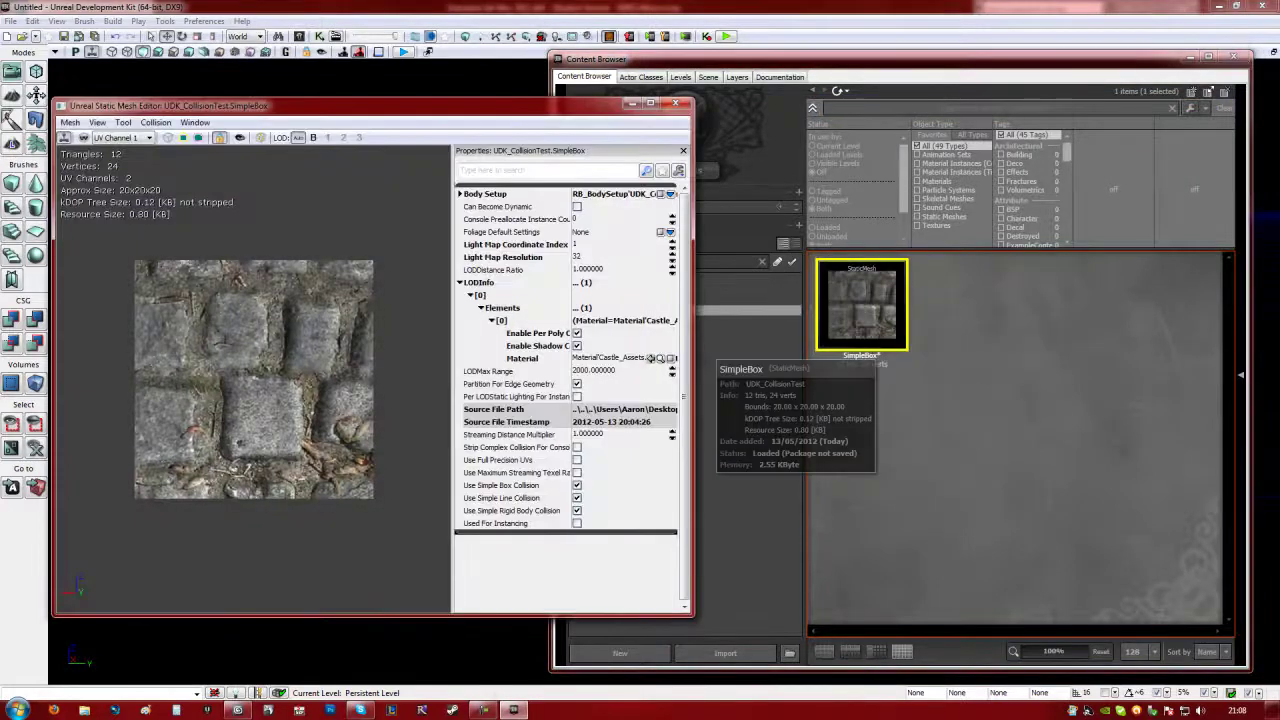
pyautogui.moveTo(260, 380); pyautogui.dragTo(180, 430)
pyautogui.moveTo(180, 430); pyautogui.dragTo(180, 446, button='right')
pyautogui.moveTo(180, 445); pyautogui.dragTo(169, 422)
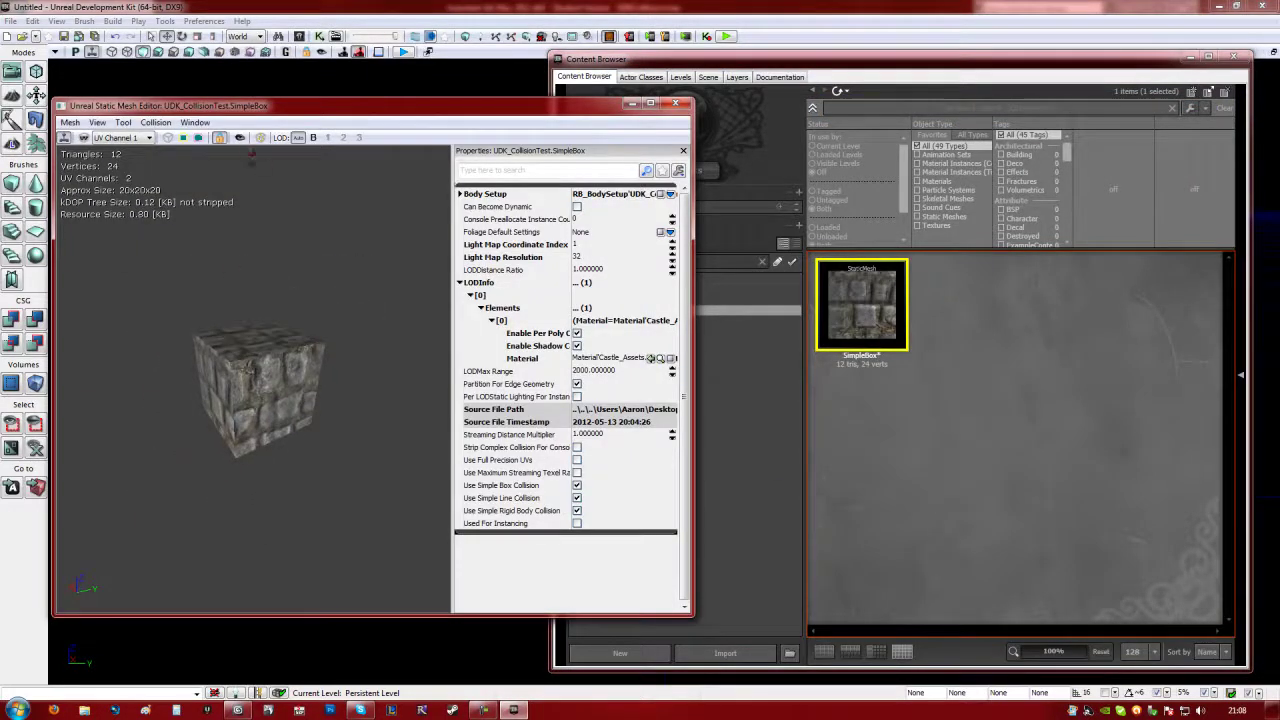
pyautogui.moveTo(242, 198); pyautogui.dragTo(228, 276)
pyautogui.moveTo(238, 256)
pyautogui.mouseDown(button='right')
pyautogui.moveTo(245, 214)
pyautogui.moveTo(249, 246)
pyautogui.mouseUp(button='right')
pyautogui.scroll(2, 249, 247)
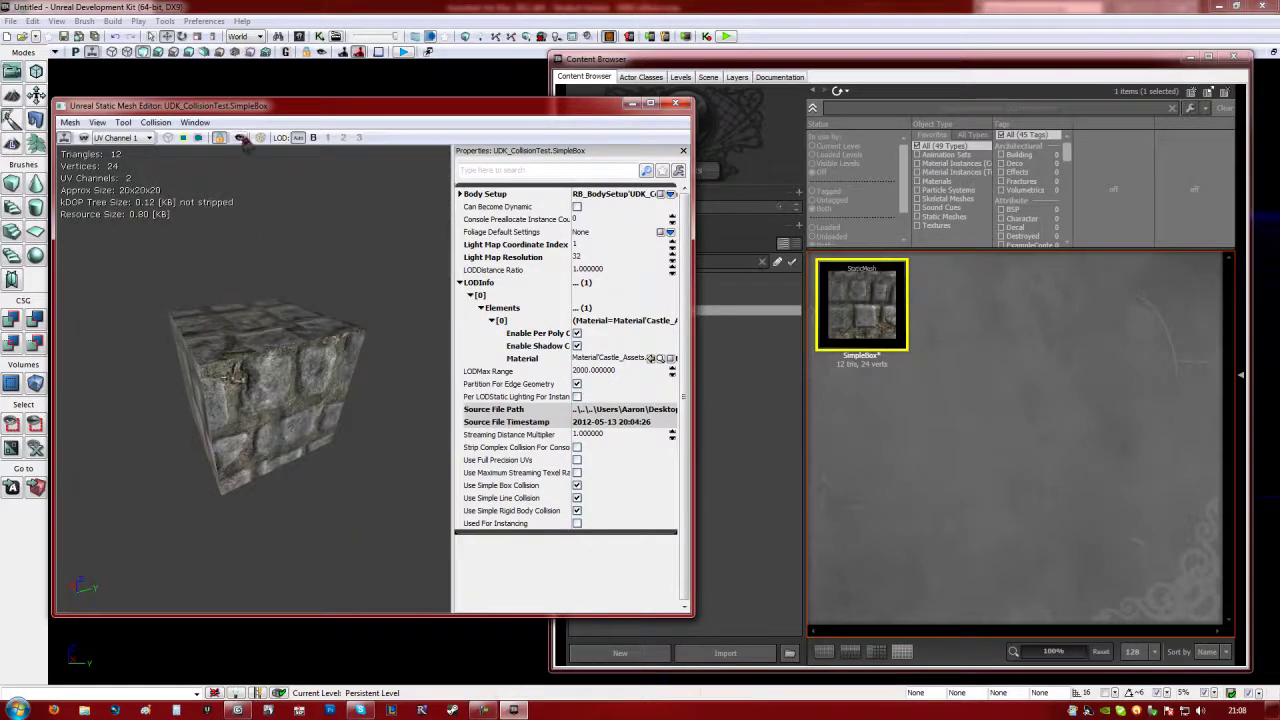
pyautogui.click(675, 103)
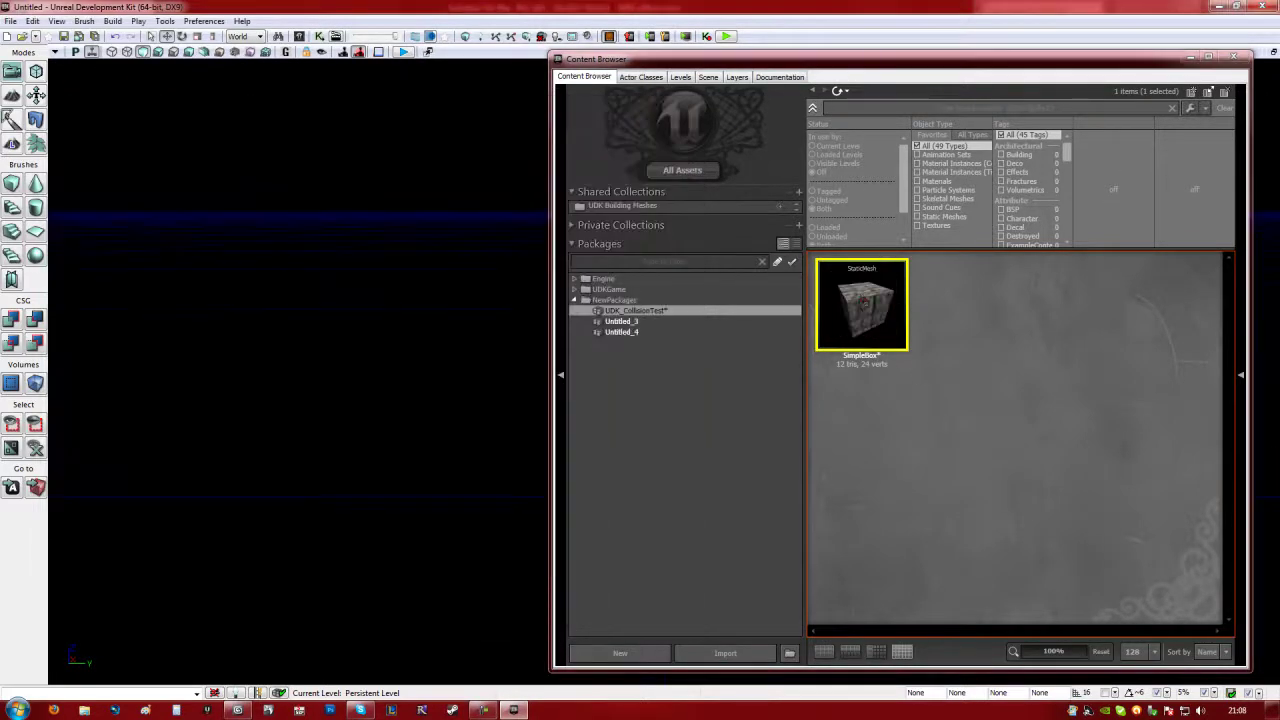
# Step: Save the package as UDK_CollisionTest.upk in the UDKGame Content folder and select it there in the package tree
pyautogui.click(939, 356)
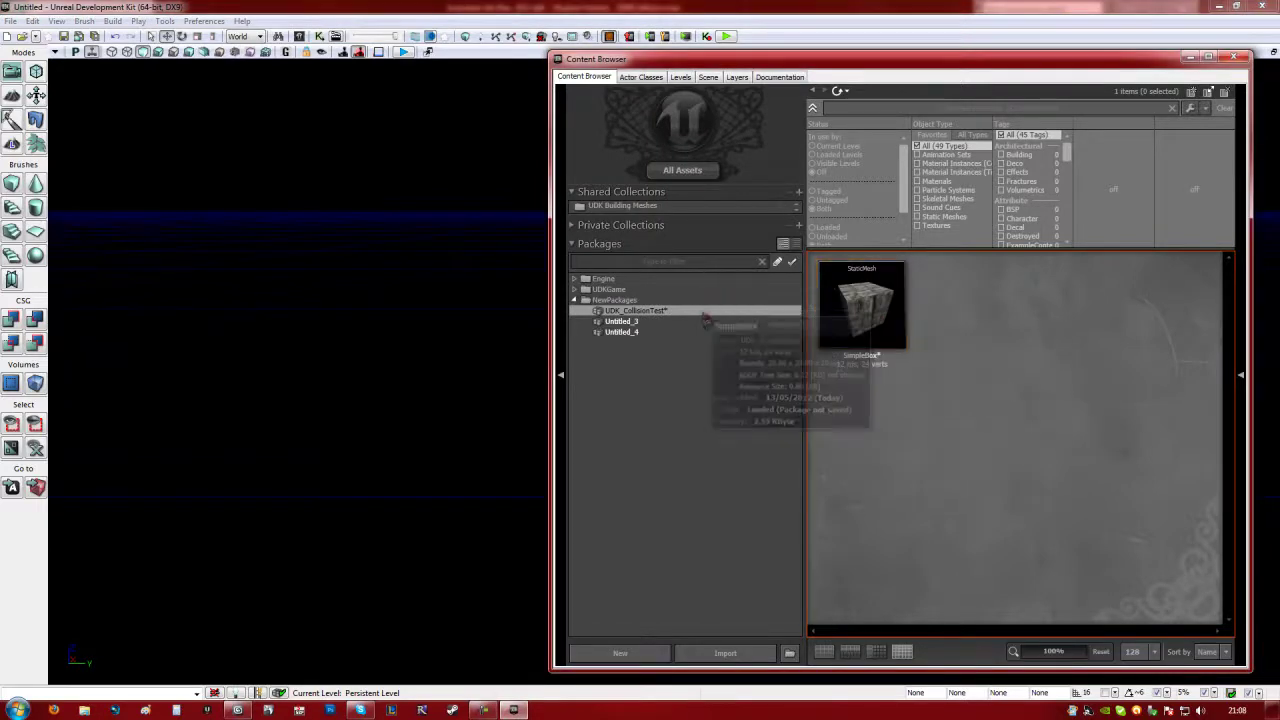
pyautogui.rightClick(586, 311)
pyautogui.click(612, 322)
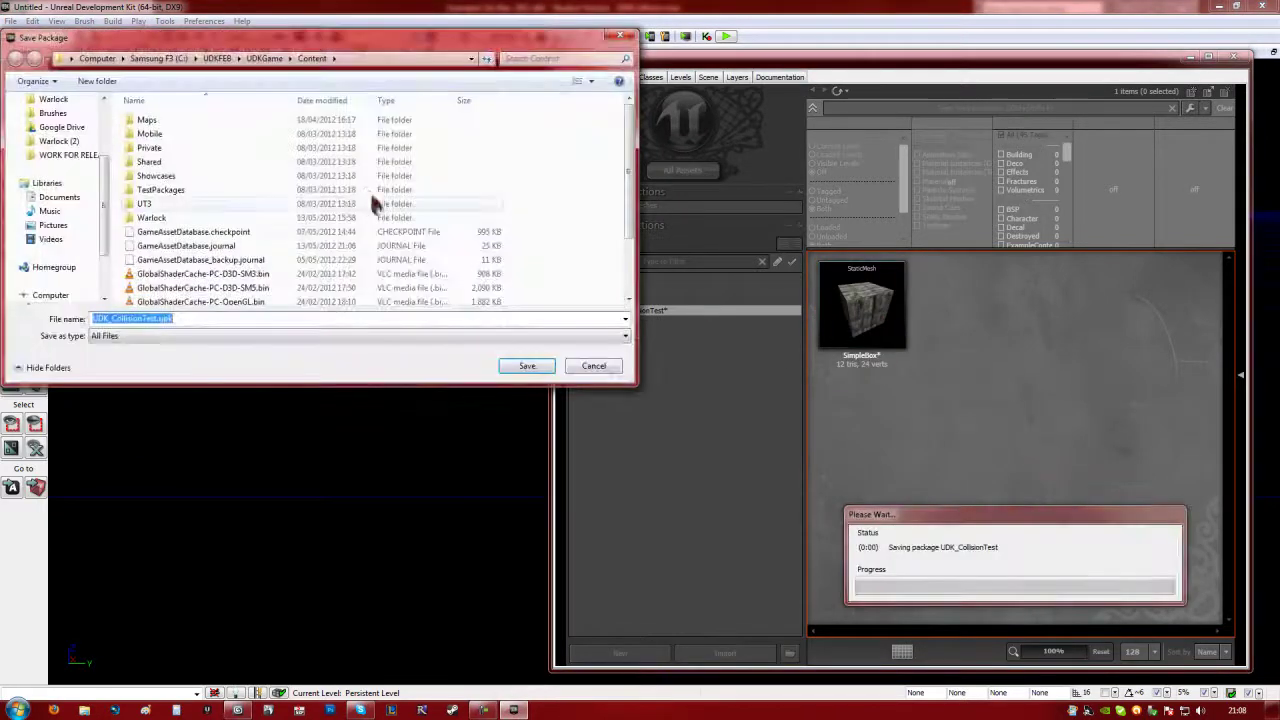
pyautogui.click(525, 366)
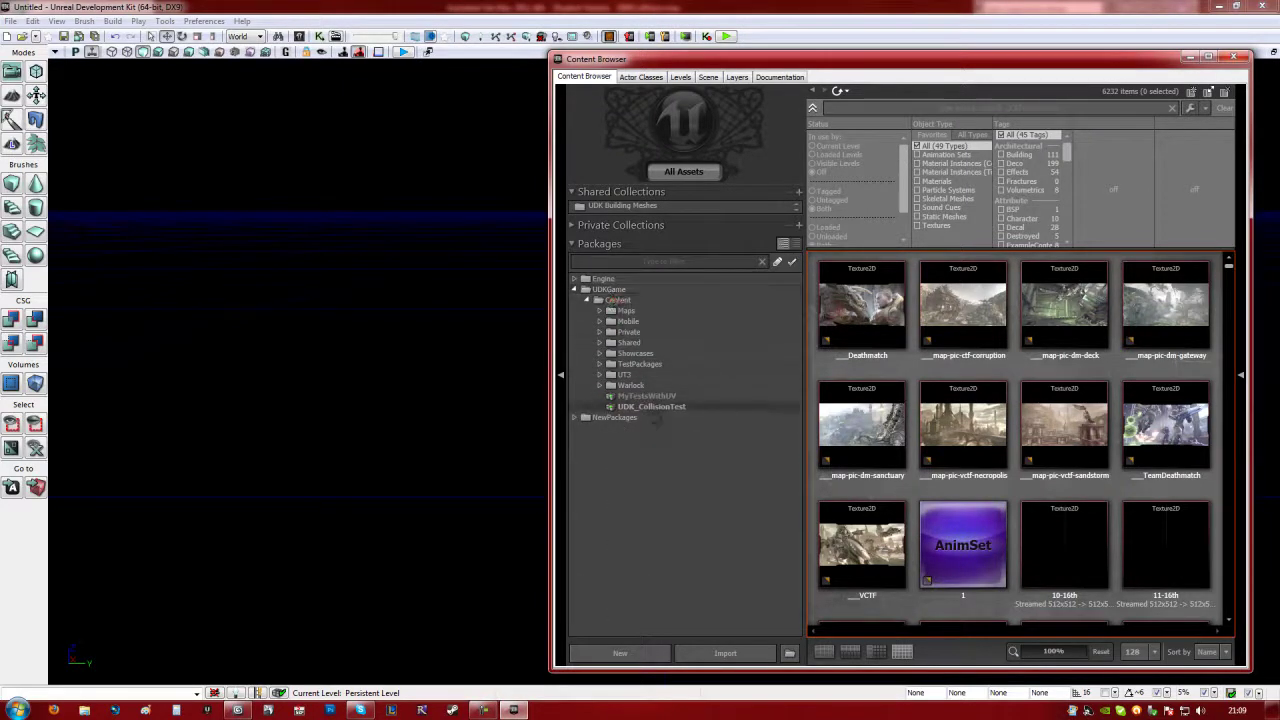
pyautogui.click(651, 406)
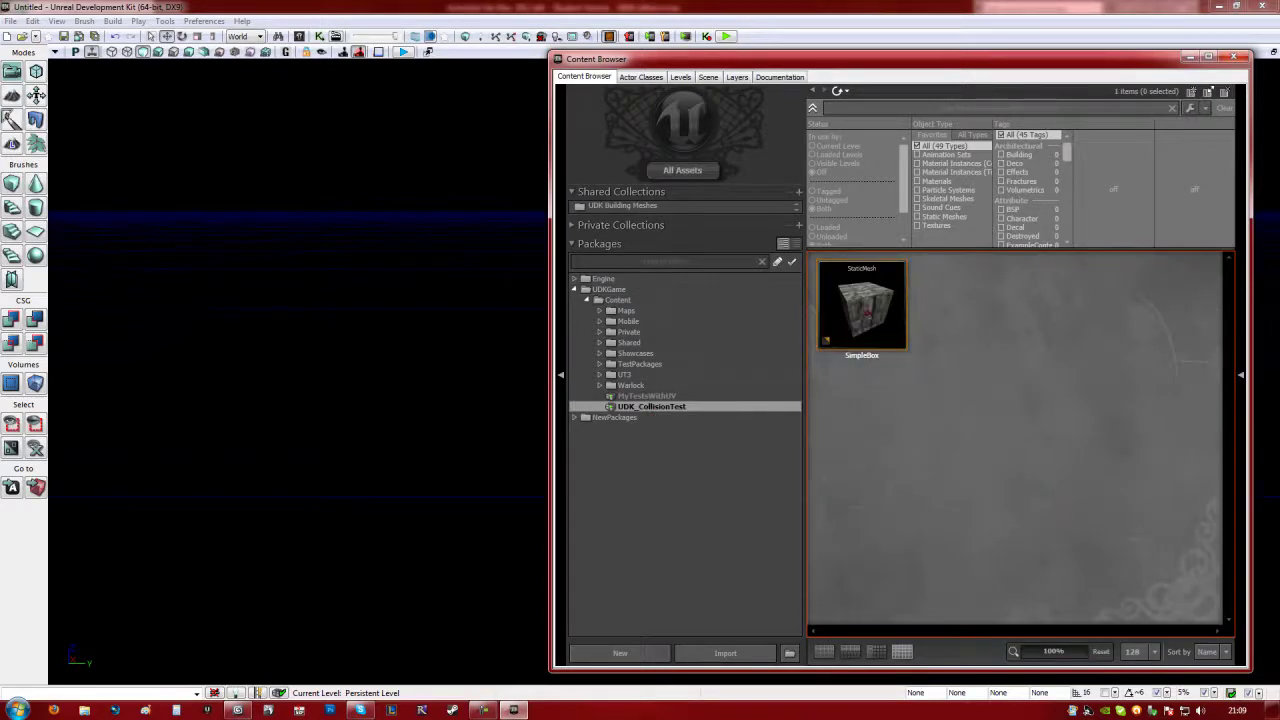
# Step: Create a map from the Night Lighting template and move the Content Browser out of the way of the viewport
pyautogui.click(12, 21)
pyautogui.click(18, 38)
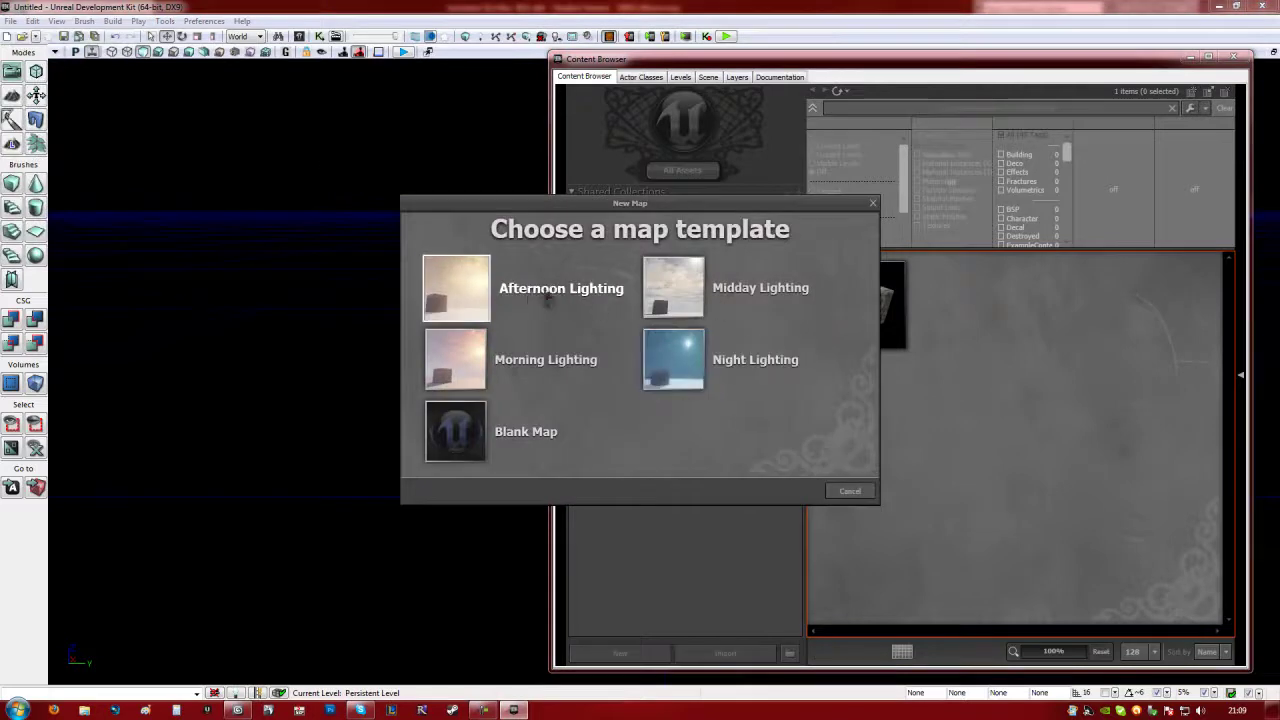
pyautogui.click(646, 330)
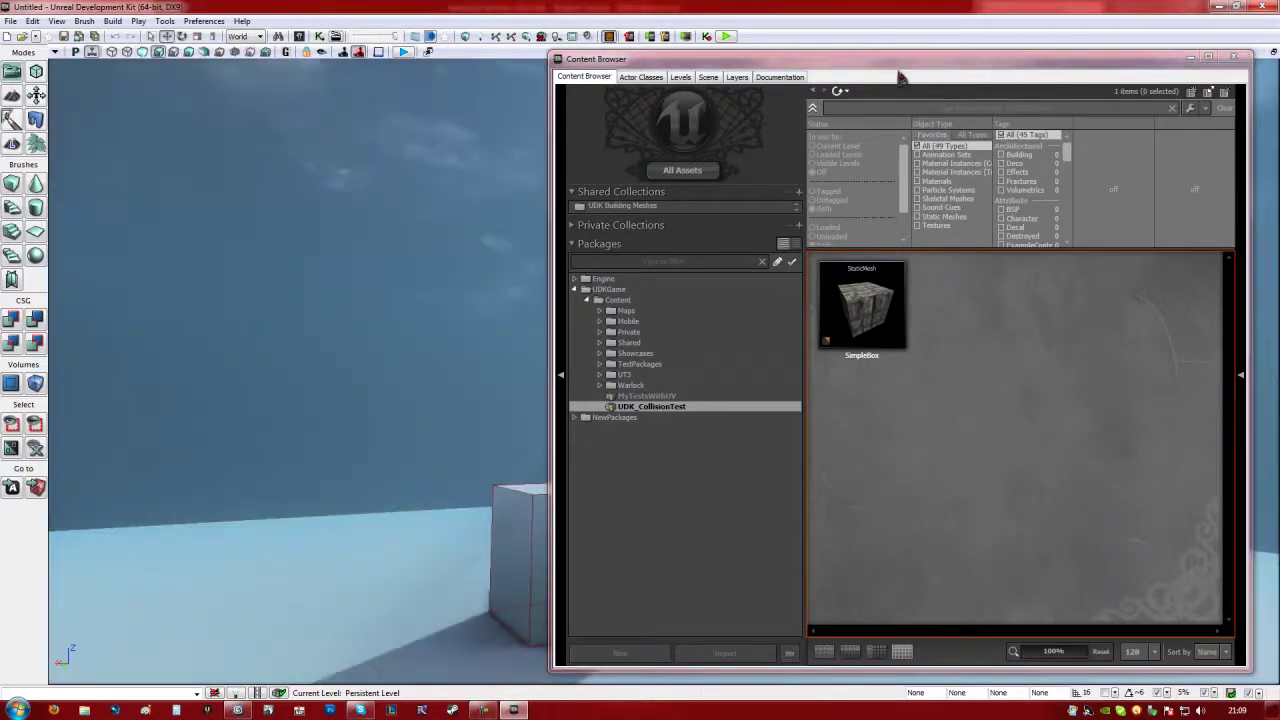
pyautogui.moveTo(900, 77); pyautogui.dragTo(1279, 34)
pyautogui.moveTo(1062, 274); pyautogui.dragTo(1080, 380, button='right')
pyautogui.scroll(-3, 1080, 380)
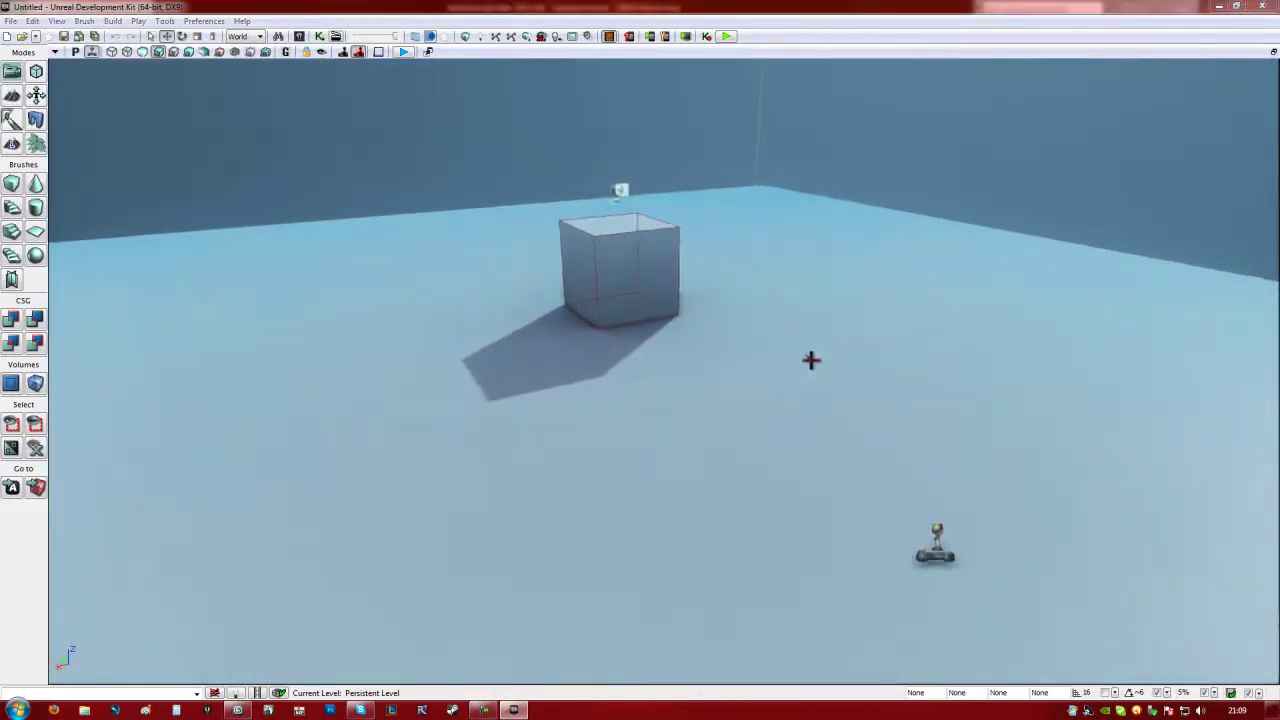
# Step: Place the SimpleBox mesh on the floor in front of the template's large box
pyautogui.press('s')
pyautogui.click(703, 431)
pyautogui.moveTo(703, 431)
pyautogui.mouseDown(button='right')
pyautogui.moveTo(729, 420)
pyautogui.moveTo(724, 435)
pyautogui.mouseUp(button='right')
pyautogui.scroll(3, 729, 420)
pyautogui.scroll(5, 730, 437)
pyautogui.scroll(-6, 742, 440)
pyautogui.scroll(-1, 705, 449)
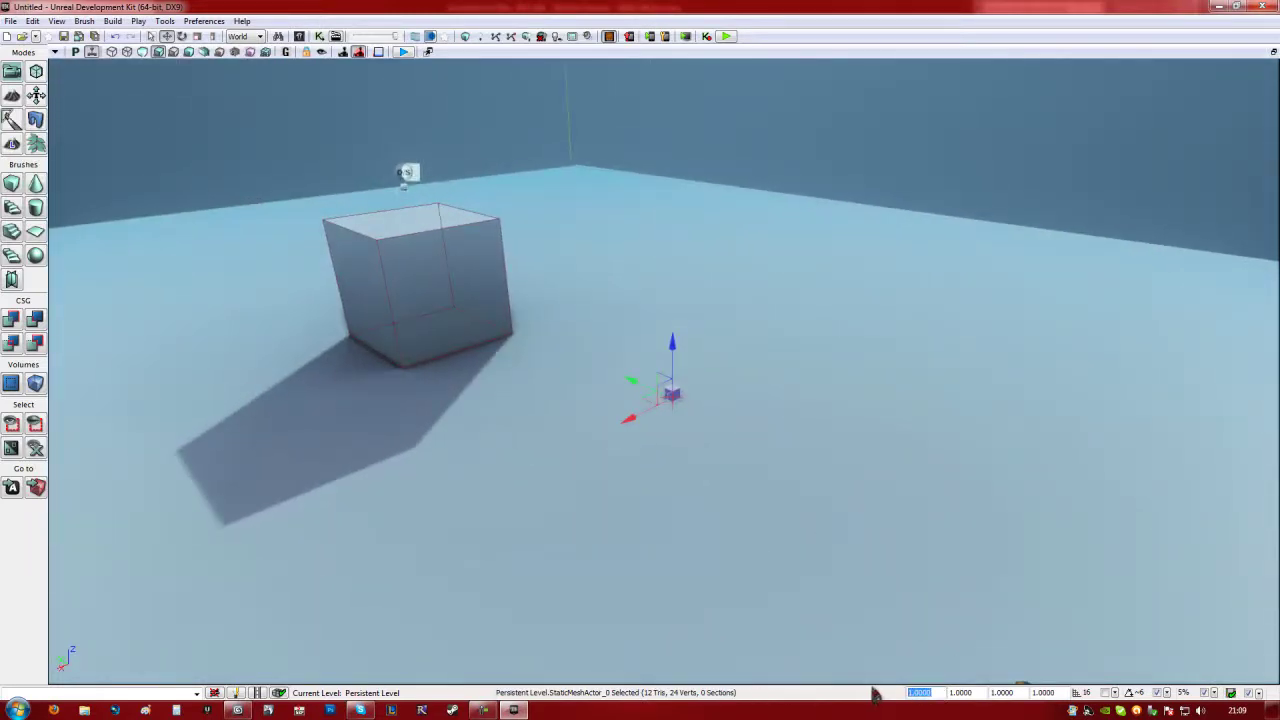
# Step: Try a DrawScale of 20 on the placed SimpleBox and settle on a DrawScale of 5
pyautogui.write('5')
pyautogui.press('Return')
pyautogui.write('20')
pyautogui.press('Return')
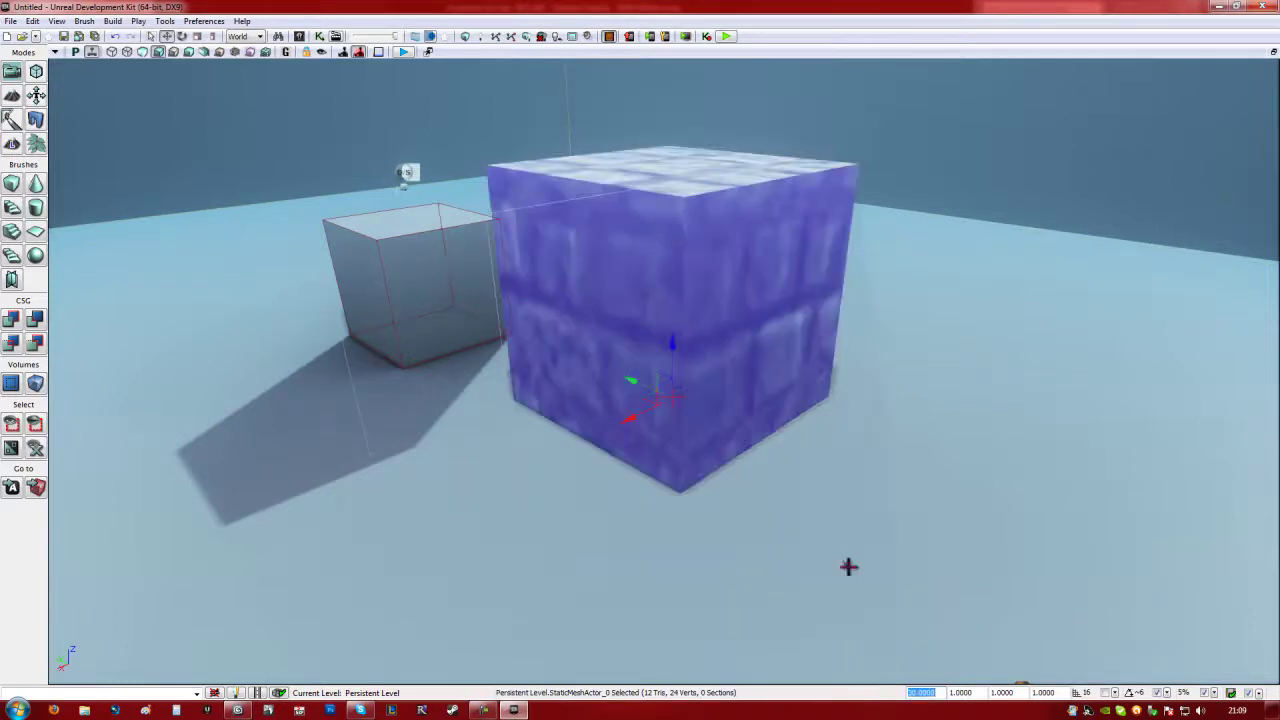
pyautogui.write('5')
pyautogui.press('Return')
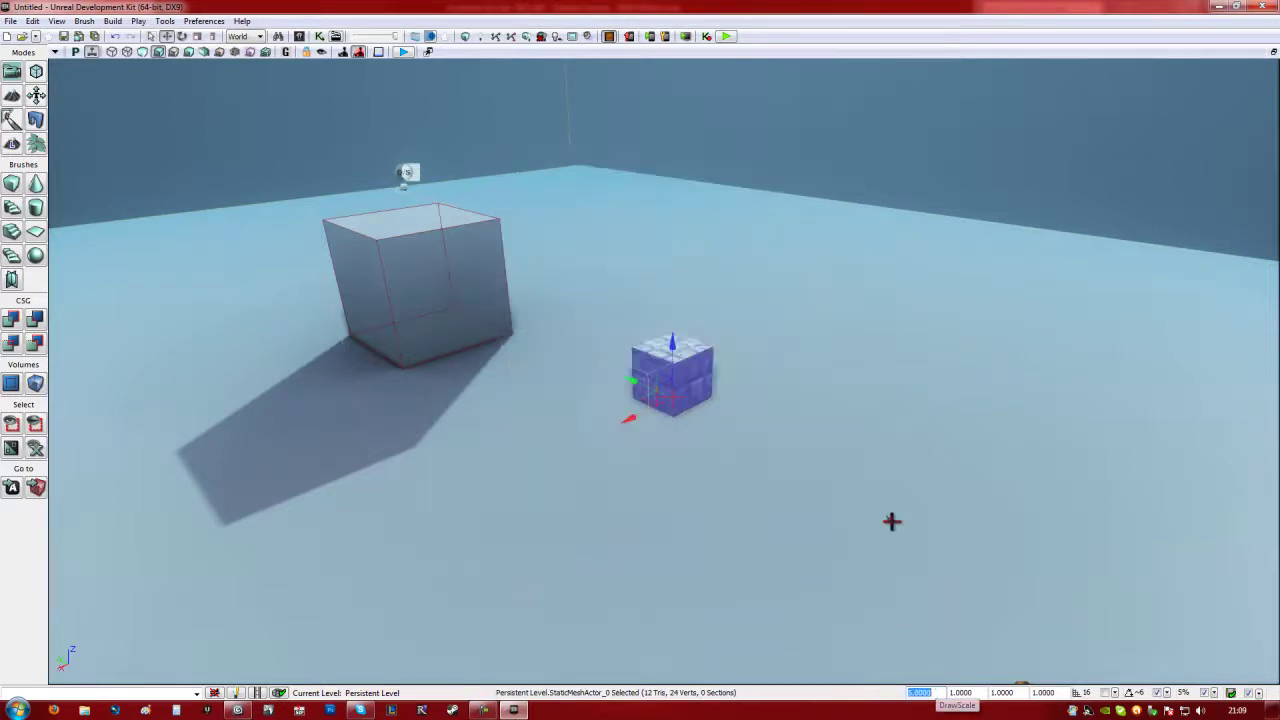
# Step: Inspect the scaled box up close in the viewport and turn on game view
pyautogui.scroll(2, 797, 396)
pyautogui.scroll(5, 797, 396)
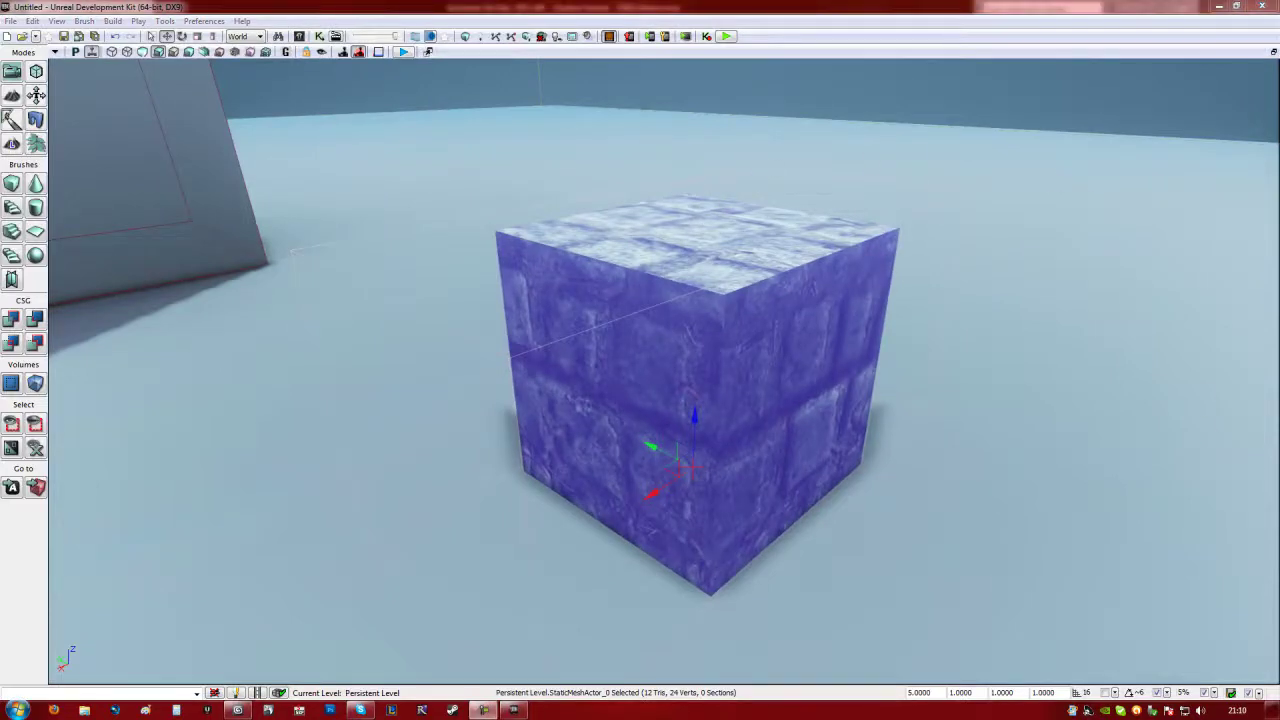
pyautogui.moveTo(969, 337); pyautogui.dragTo(969, 337, button='right')
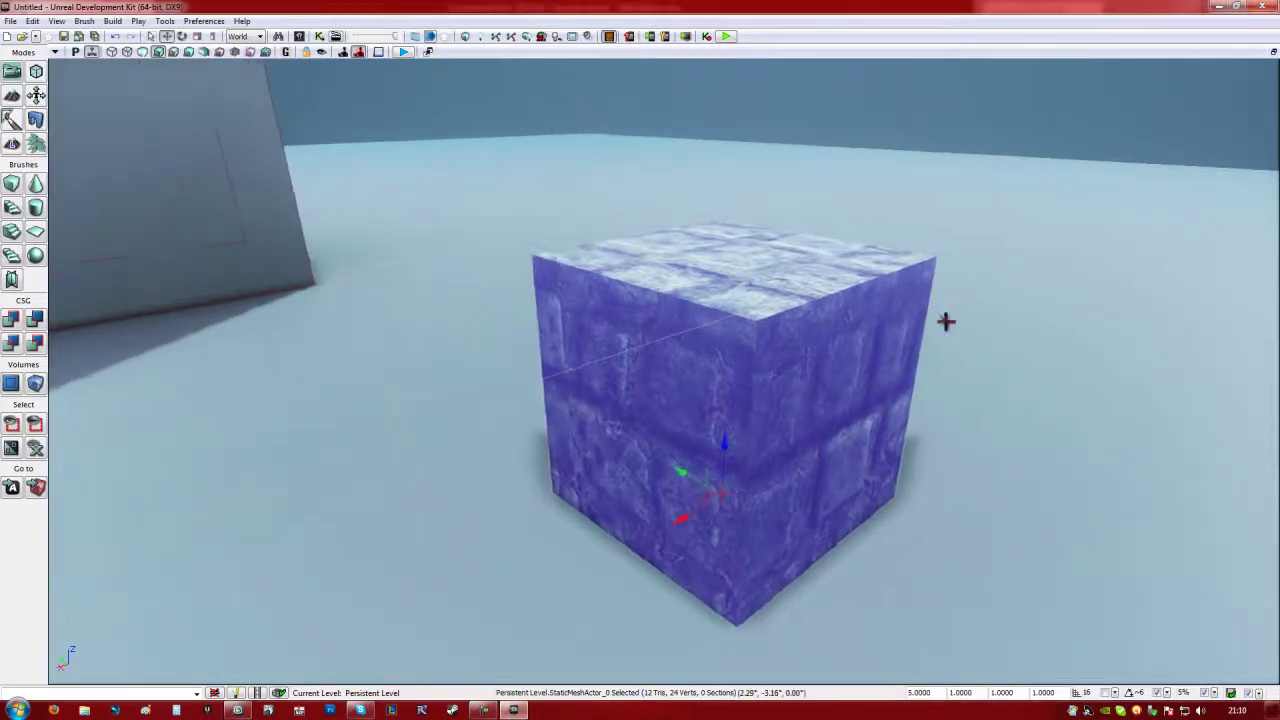
pyautogui.scroll(-2, 417, 269)
pyautogui.moveTo(417, 269); pyautogui.dragTo(490, 297, button='middle')
pyautogui.moveTo(489, 297); pyautogui.dragTo(445, 307)
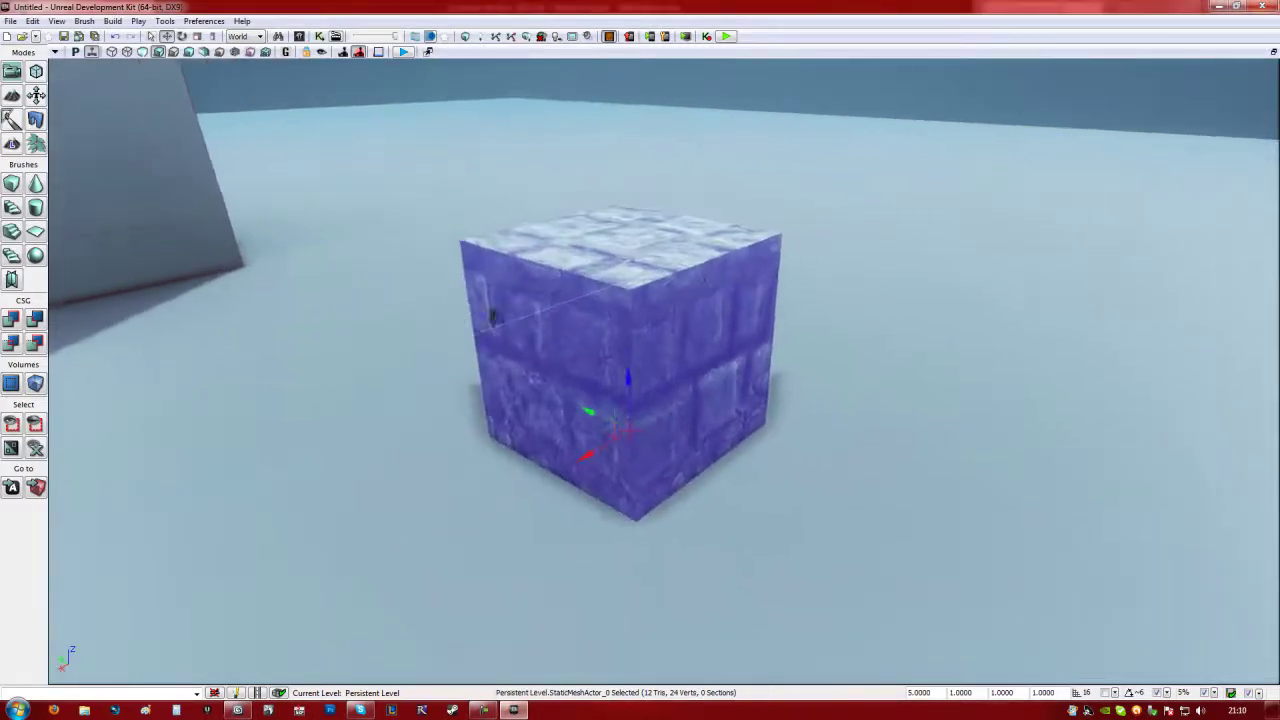
pyautogui.click(287, 52)
pyautogui.moveTo(614, 320); pyautogui.dragTo(583, 314, button='right')
pyautogui.scroll(-3, 583, 314)
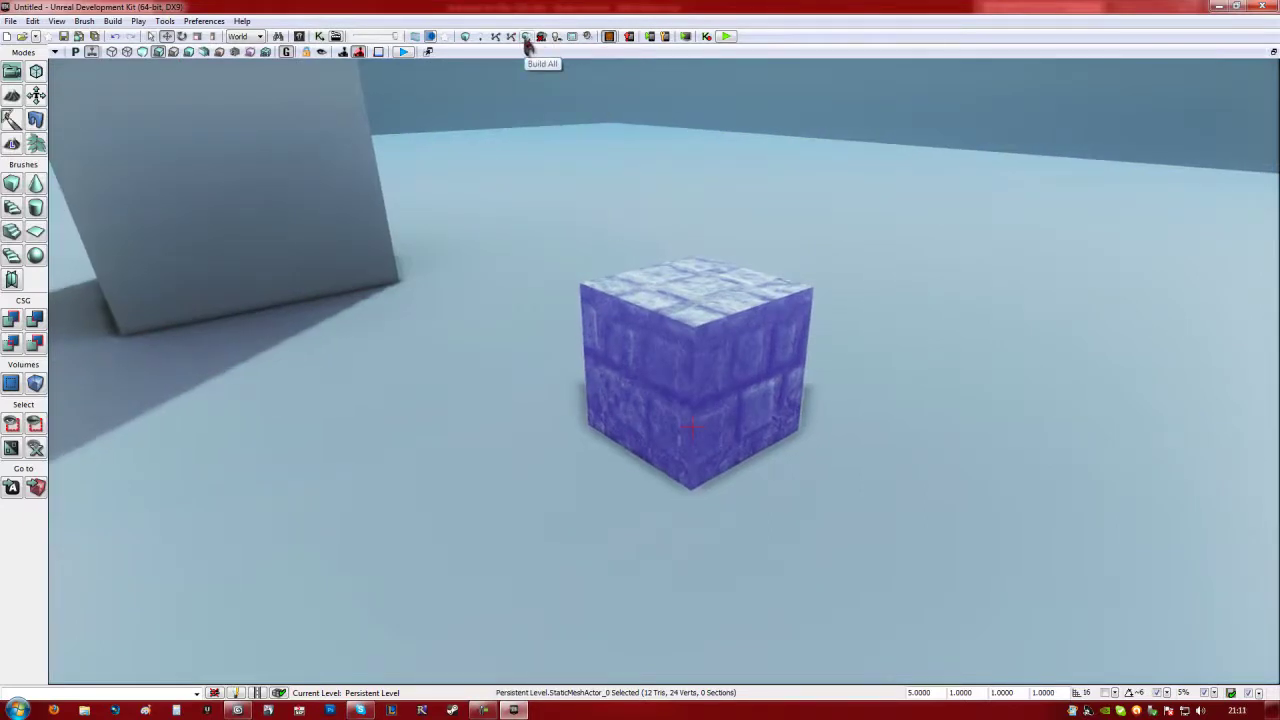
# Step: Build everything in the map, and close the Swarm Agent and Map Check windows
pyautogui.click(527, 38)
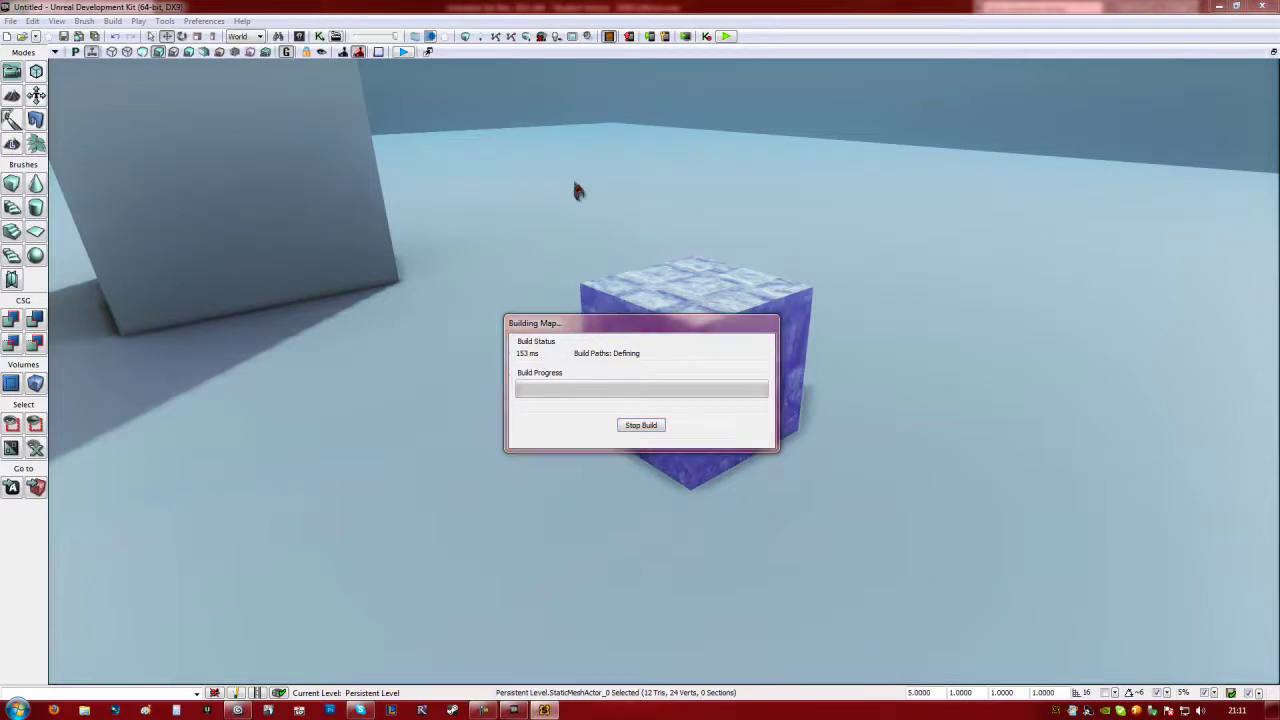
pyautogui.click(544, 710)
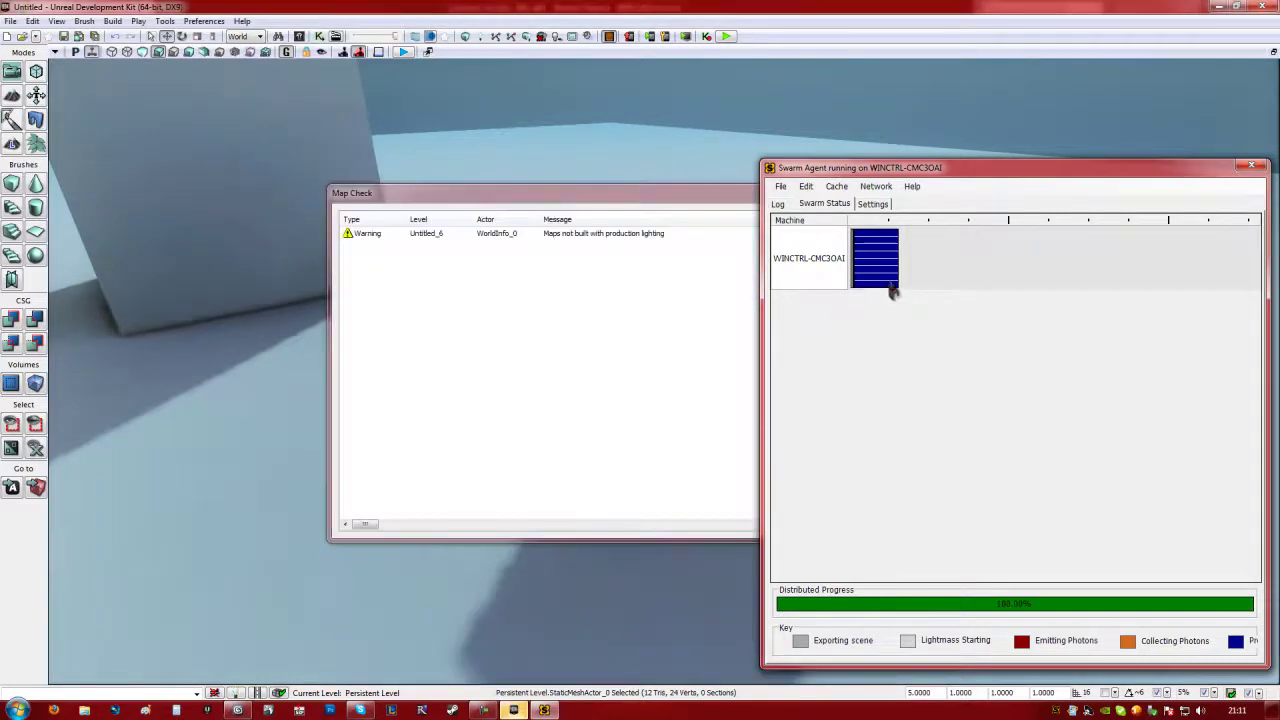
pyautogui.click(1251, 166)
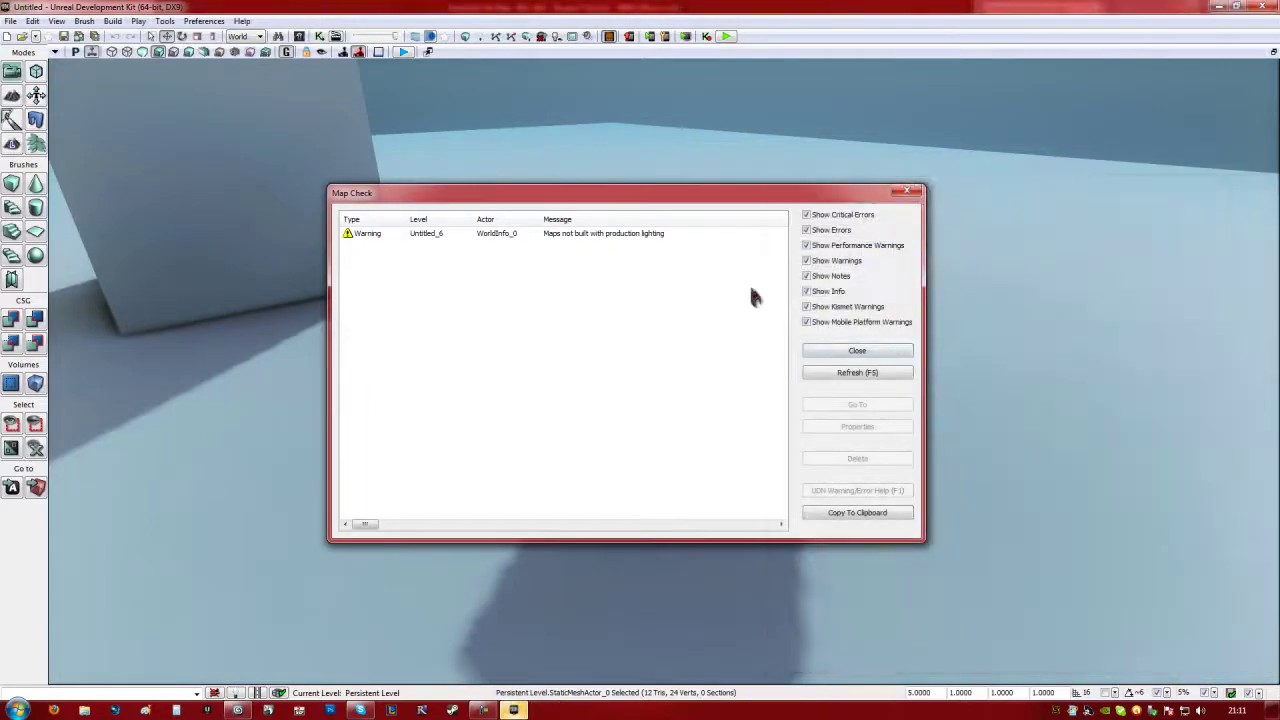
pyautogui.click(877, 352)
pyautogui.moveTo(866, 380)
pyautogui.mouseDown()
pyautogui.moveTo(852, 391)
pyautogui.moveTo(884, 376)
pyautogui.mouseUp()
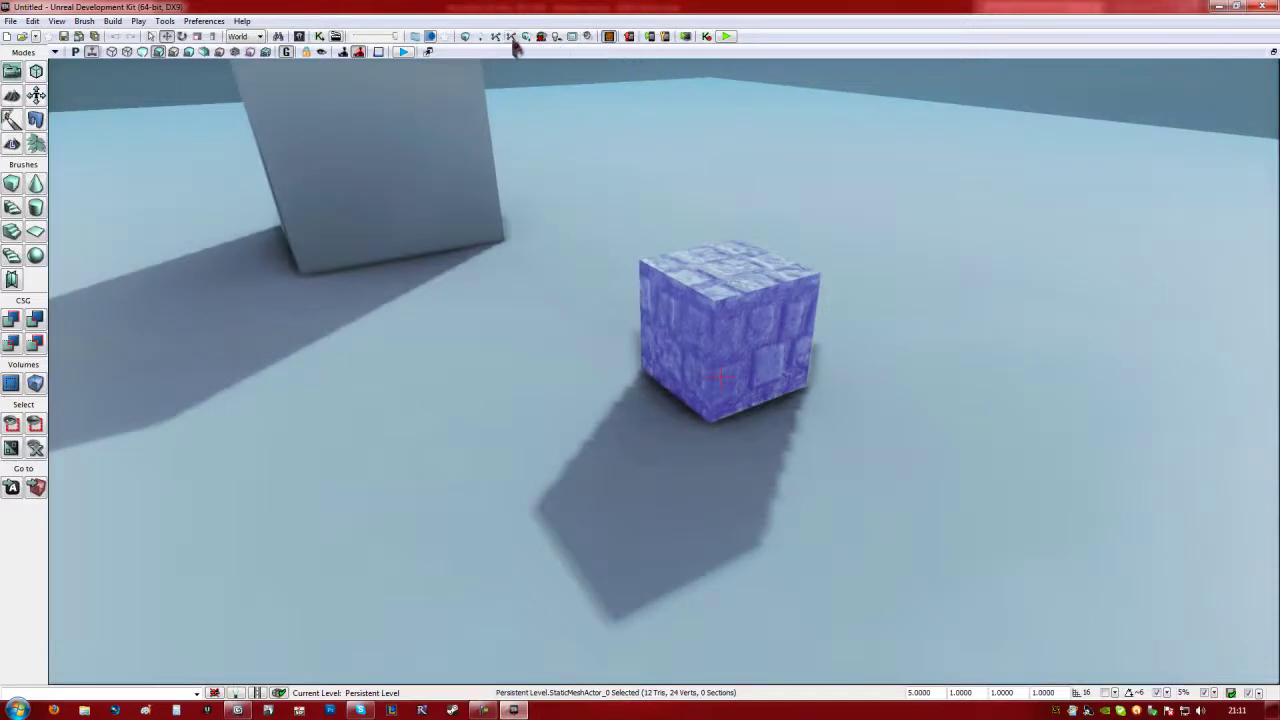
# Step: Set the Game Type for PIE in the World Properties to UTDeathmatch and close the properties window
pyautogui.click(32, 21)
pyautogui.moveTo(60, 21)
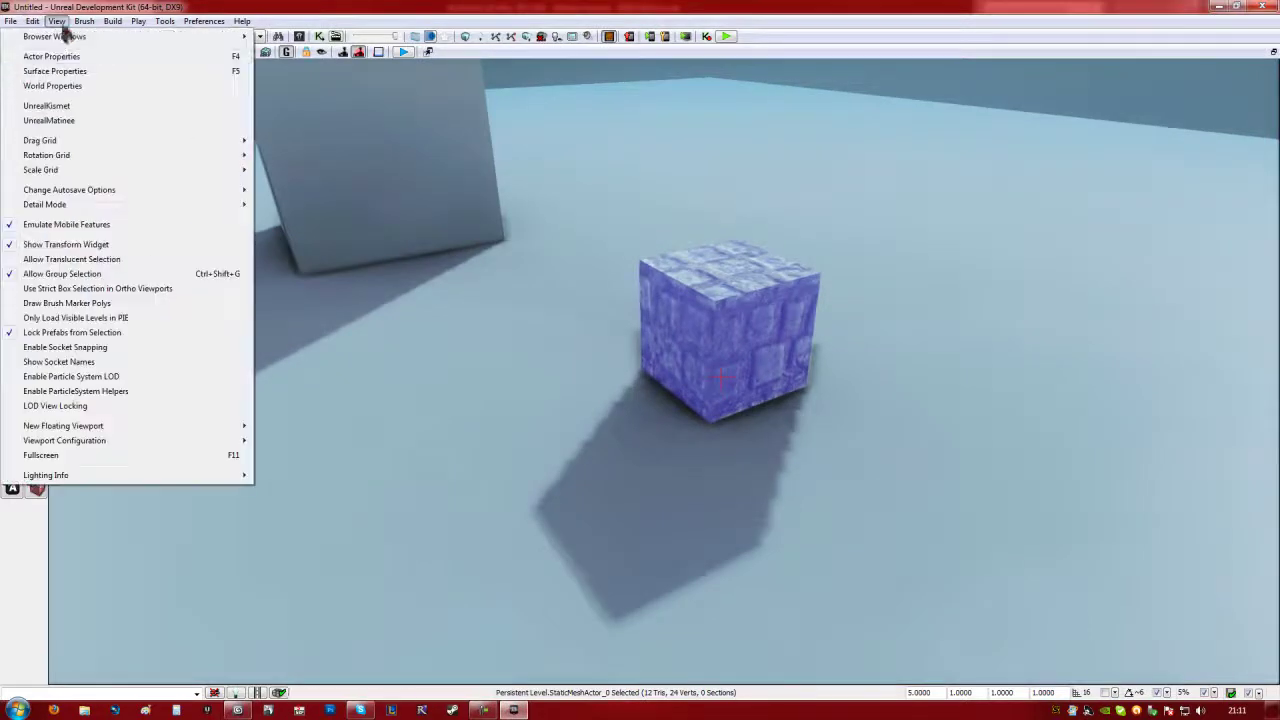
pyautogui.click(57, 84)
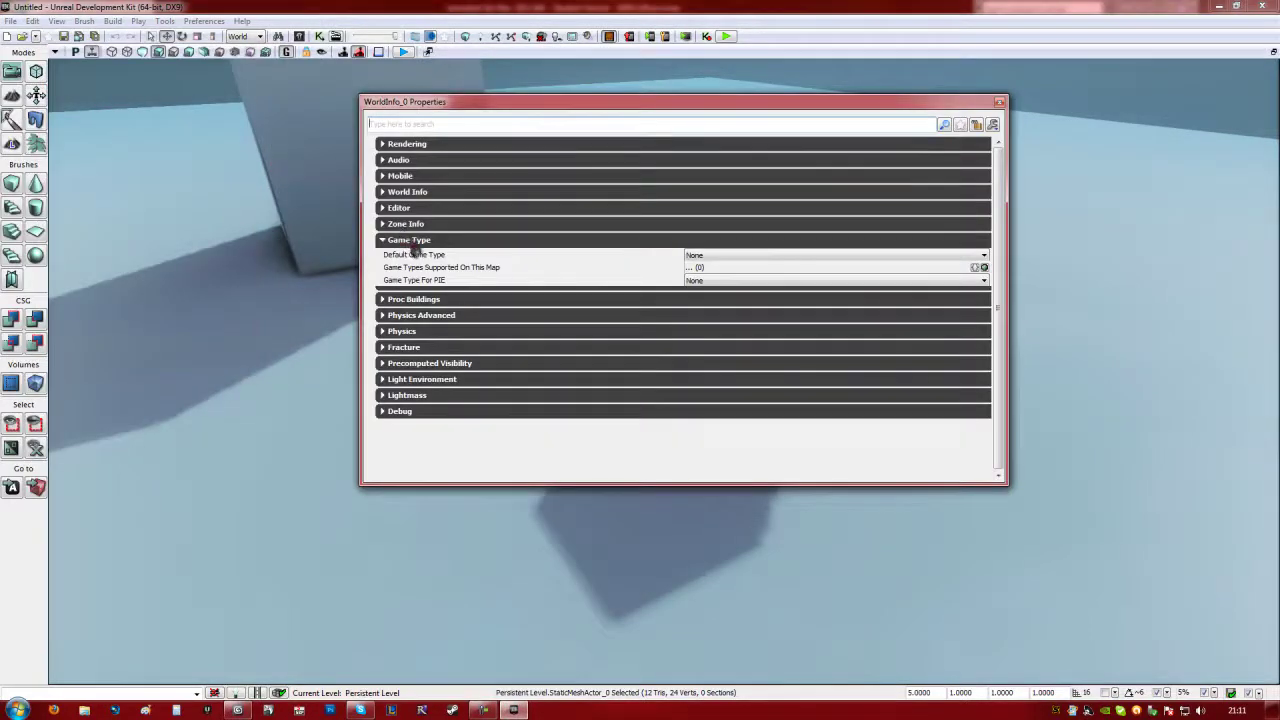
pyautogui.click(688, 280)
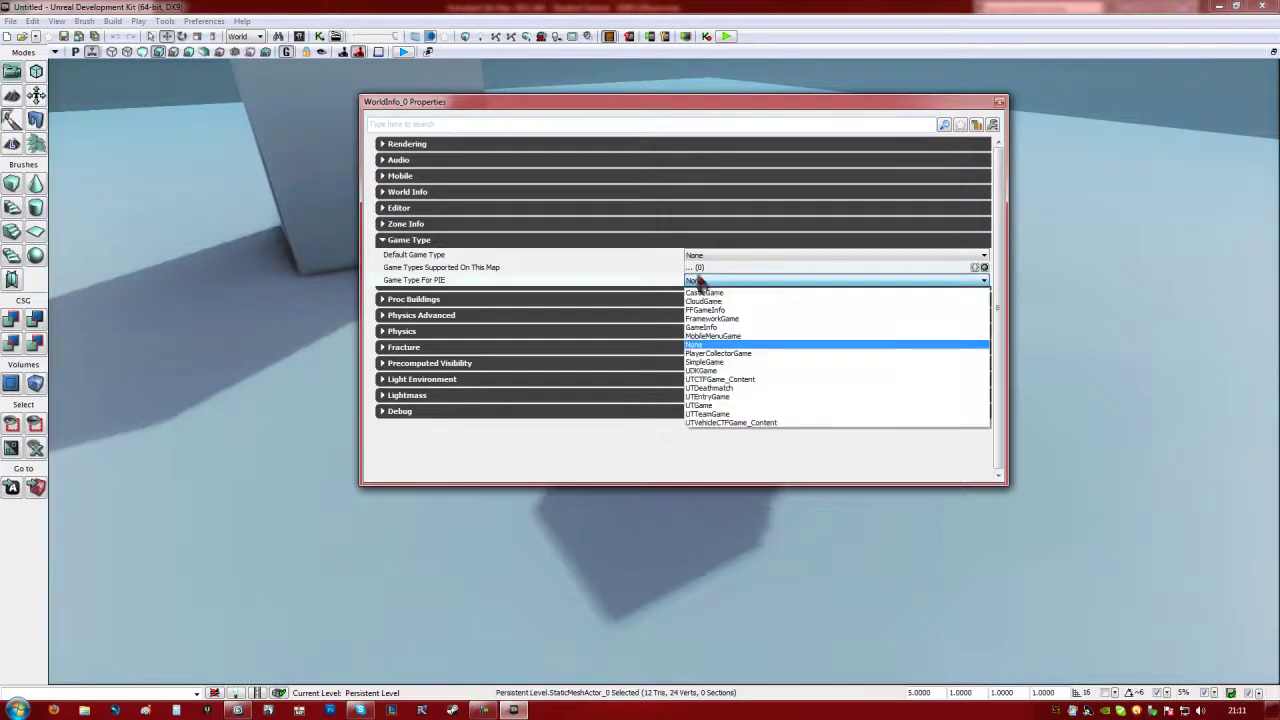
pyautogui.click(736, 388)
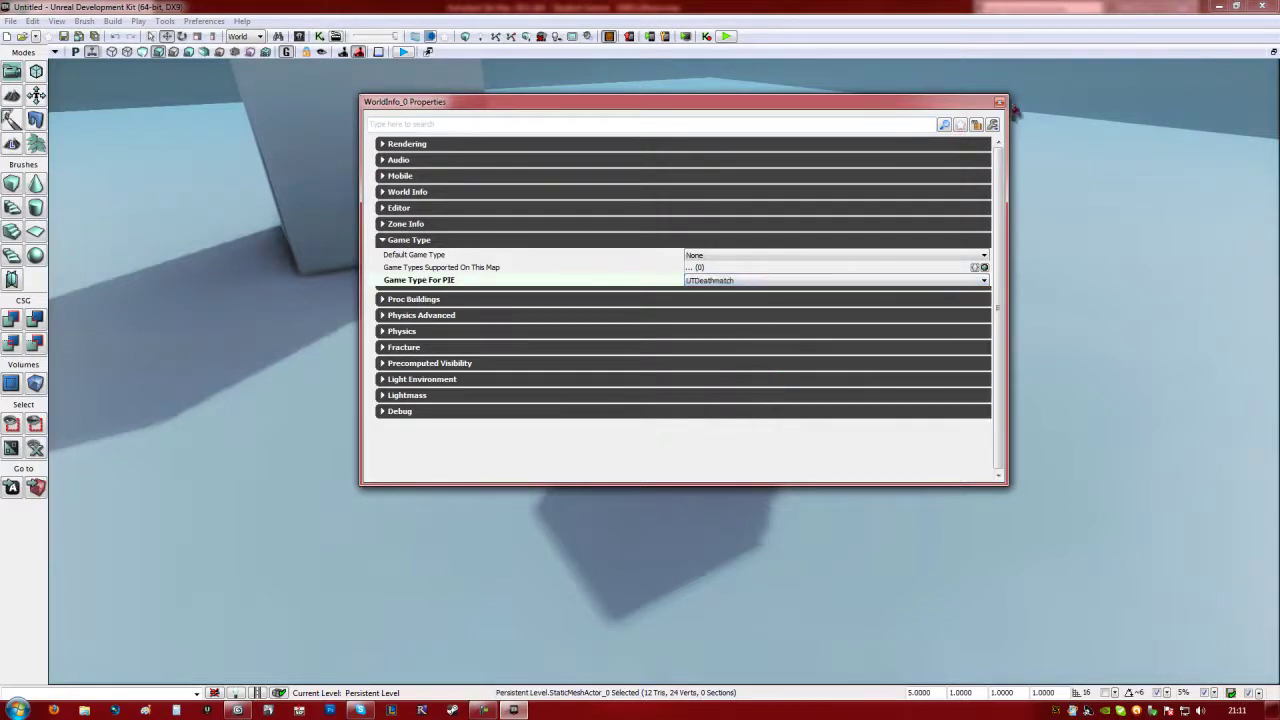
pyautogui.click(999, 101)
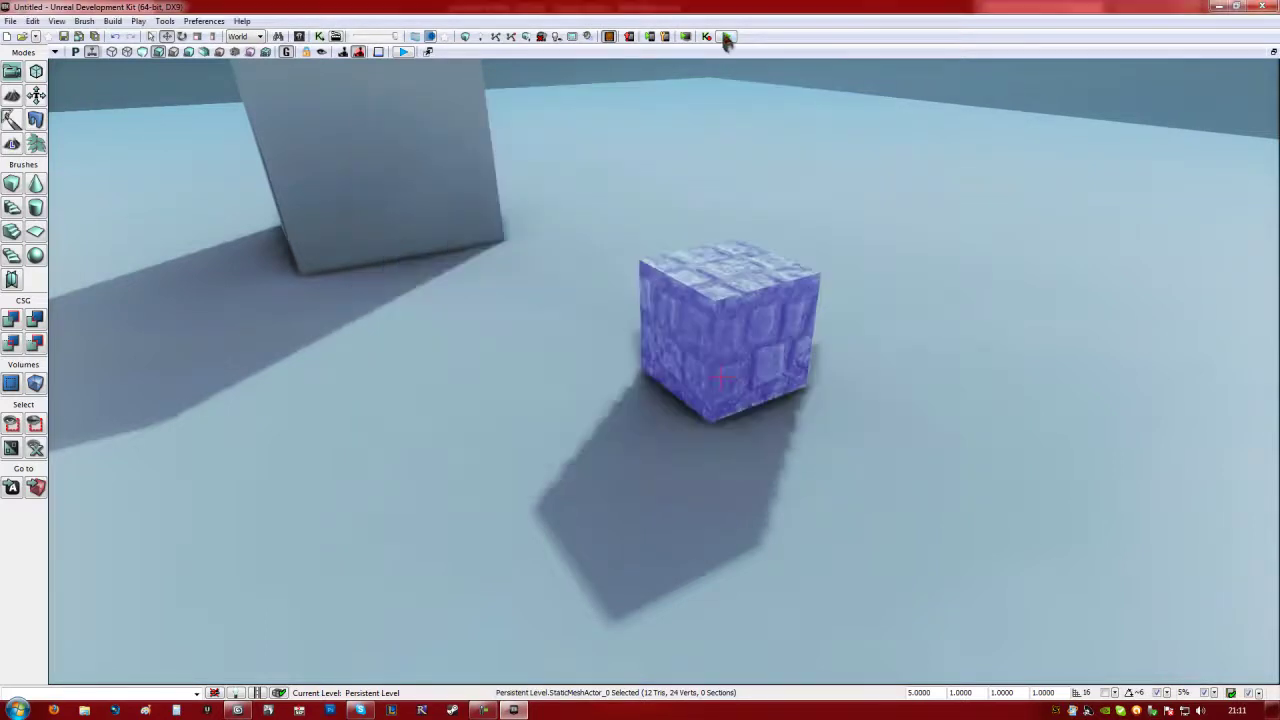
# Step: Start a play-in-editor session and walk up to the cobble box to view it in game
pyautogui.click(727, 37)
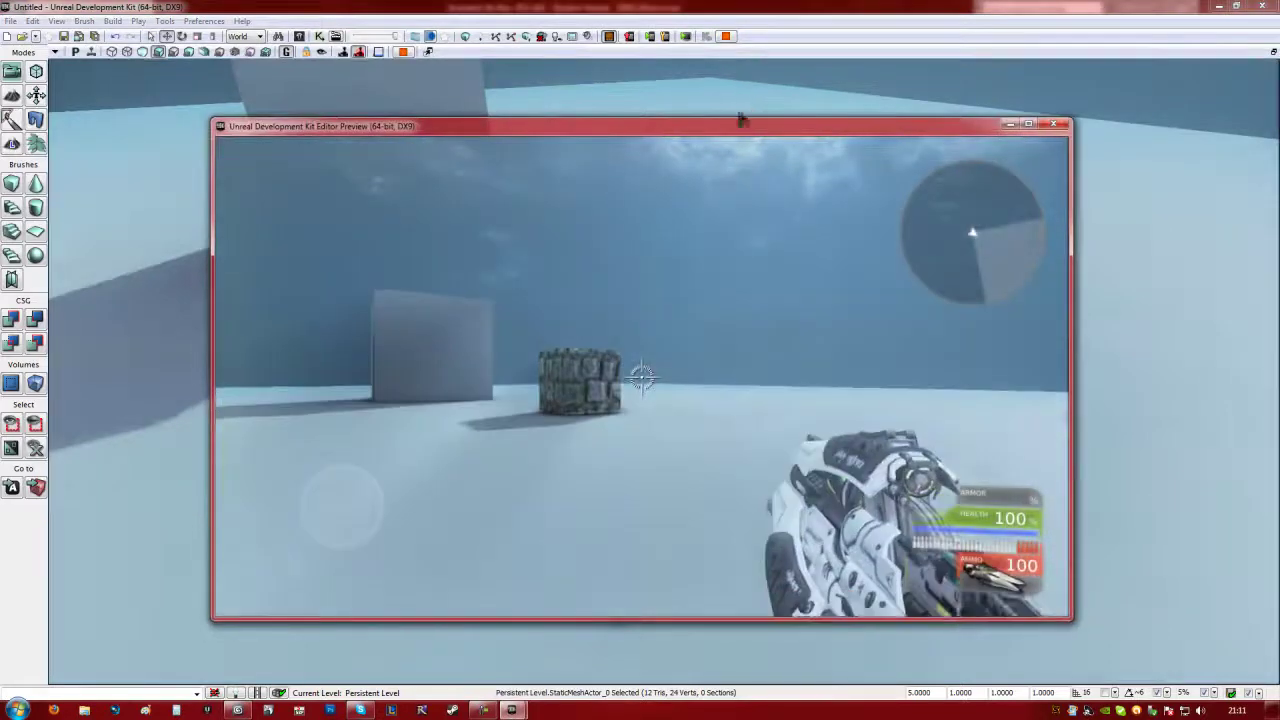
pyautogui.press('a')
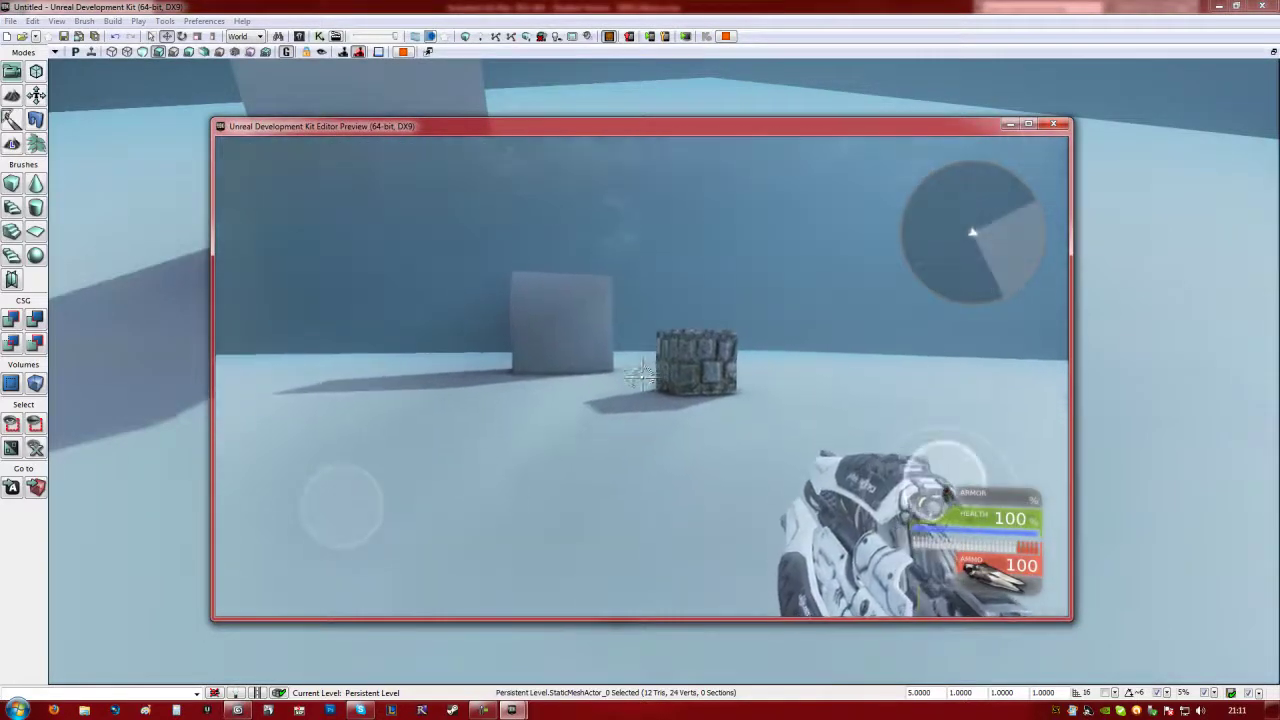
pyautogui.press('w')
pyautogui.moveTo(946, 492); pyautogui.dragTo(1241, 200)
pyautogui.press('w')
pyautogui.press('a')
pyautogui.press('a')
pyautogui.press('w')
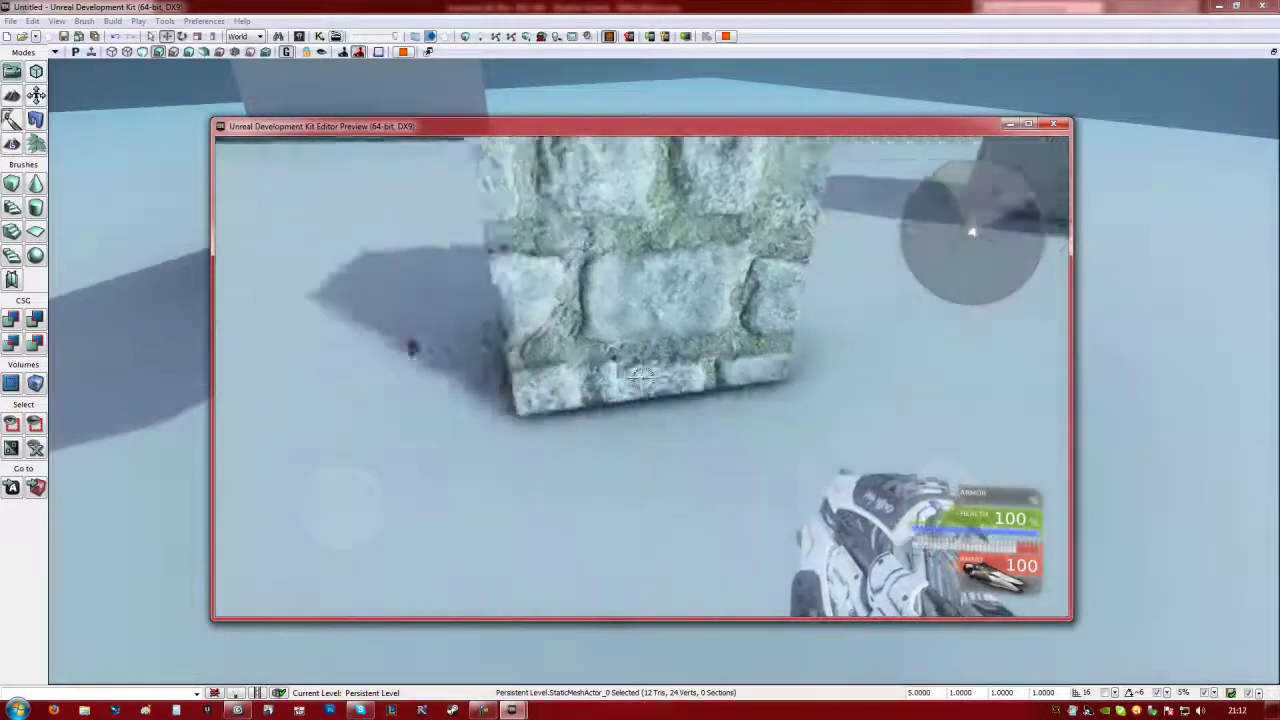
# Step: Play-test around the cobble box, viewing its sides from near and far, firing a shot and walking up against it to check collision
pyautogui.press('w')
pyautogui.moveTo(410, 342); pyautogui.dragTo(464, 317)
pyautogui.press('s')
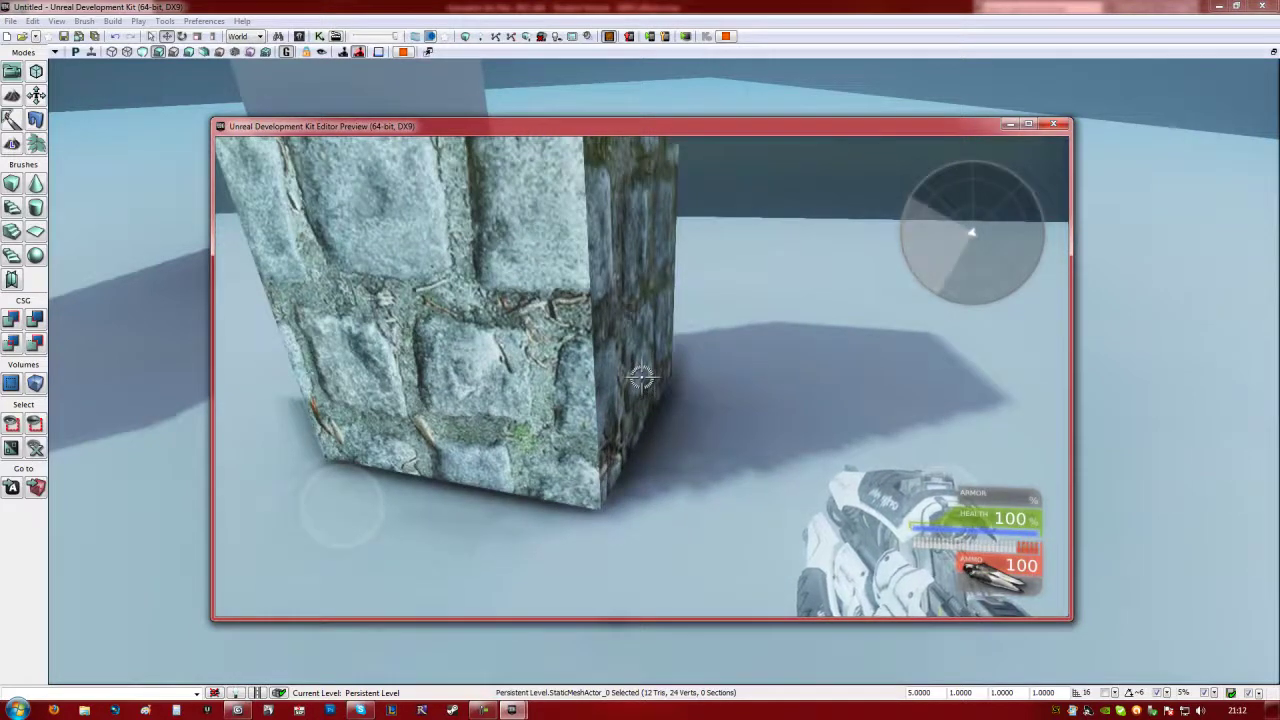
pyautogui.click(629, 301)
pyautogui.press('s')
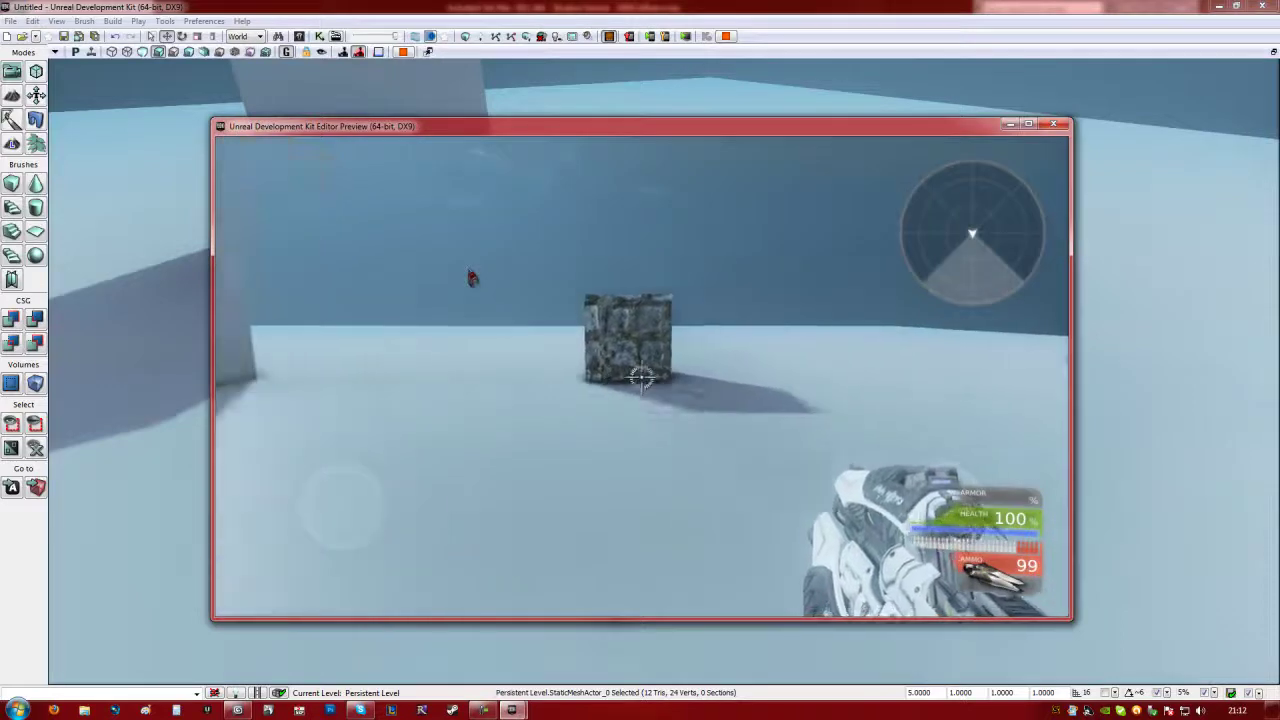
pyautogui.press('w')
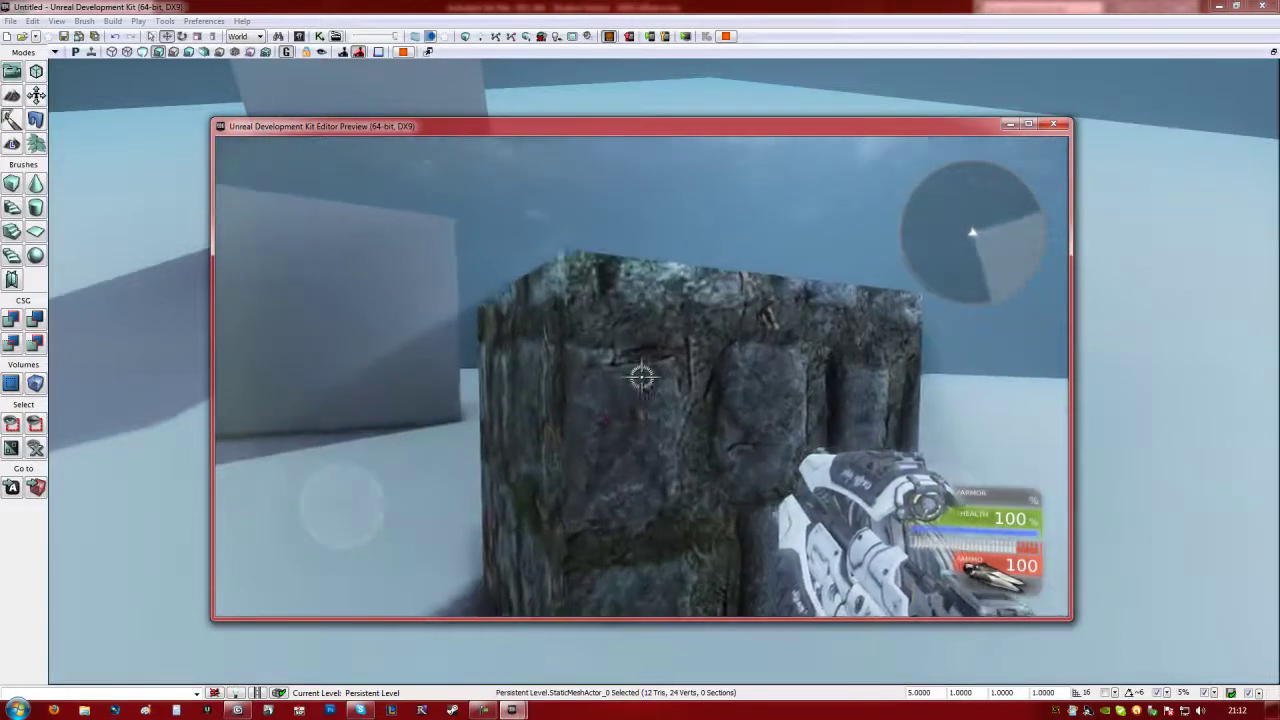
pyautogui.press('s')
pyautogui.press('w')
pyautogui.press('w')
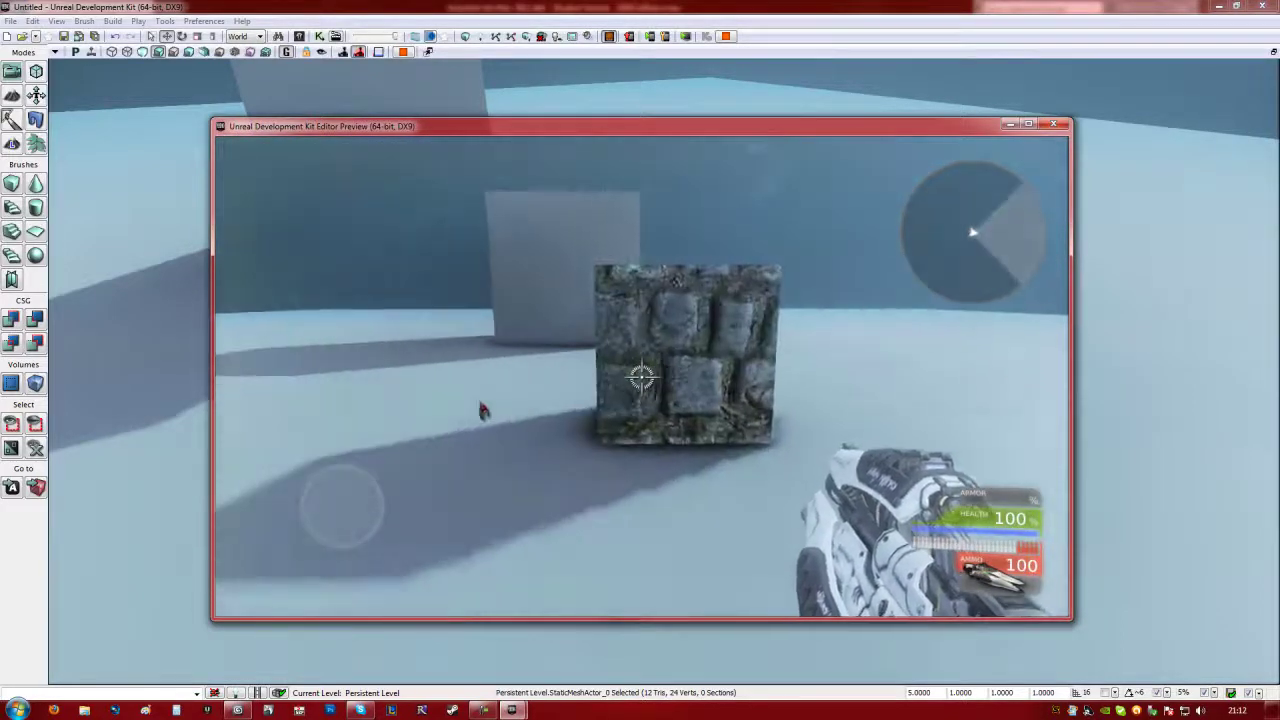